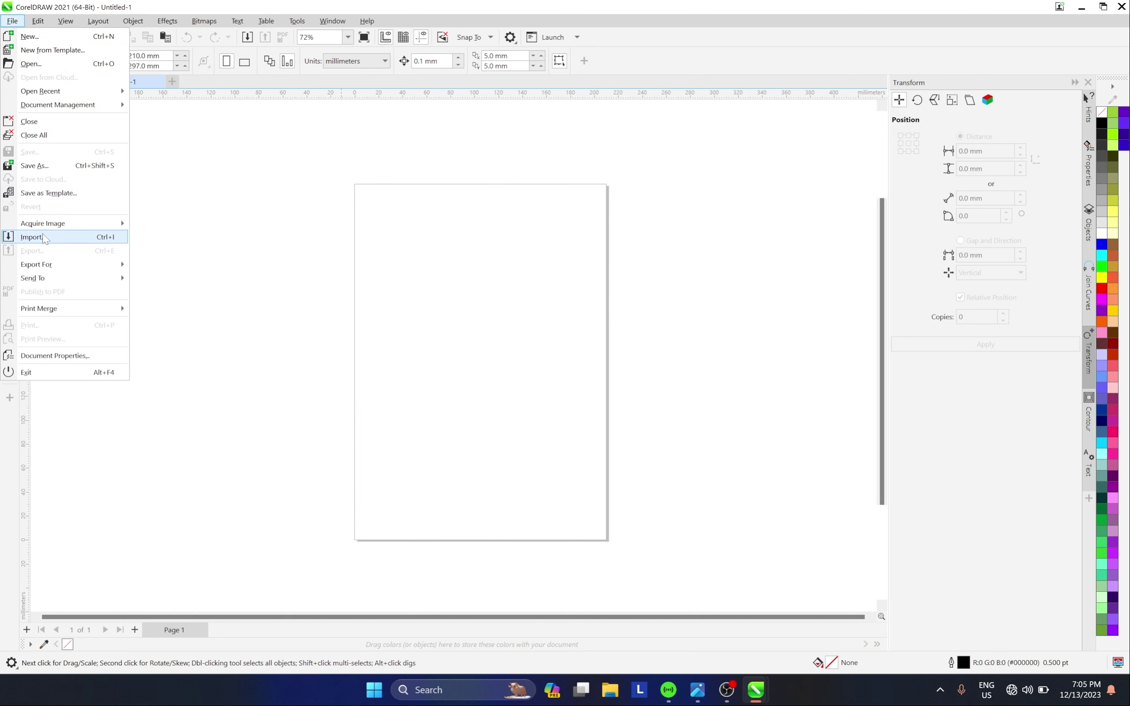
Import the vector-shape-of-carved-ornament image and place it over the page at about 248 mm by 265 mm.
click(43, 237)
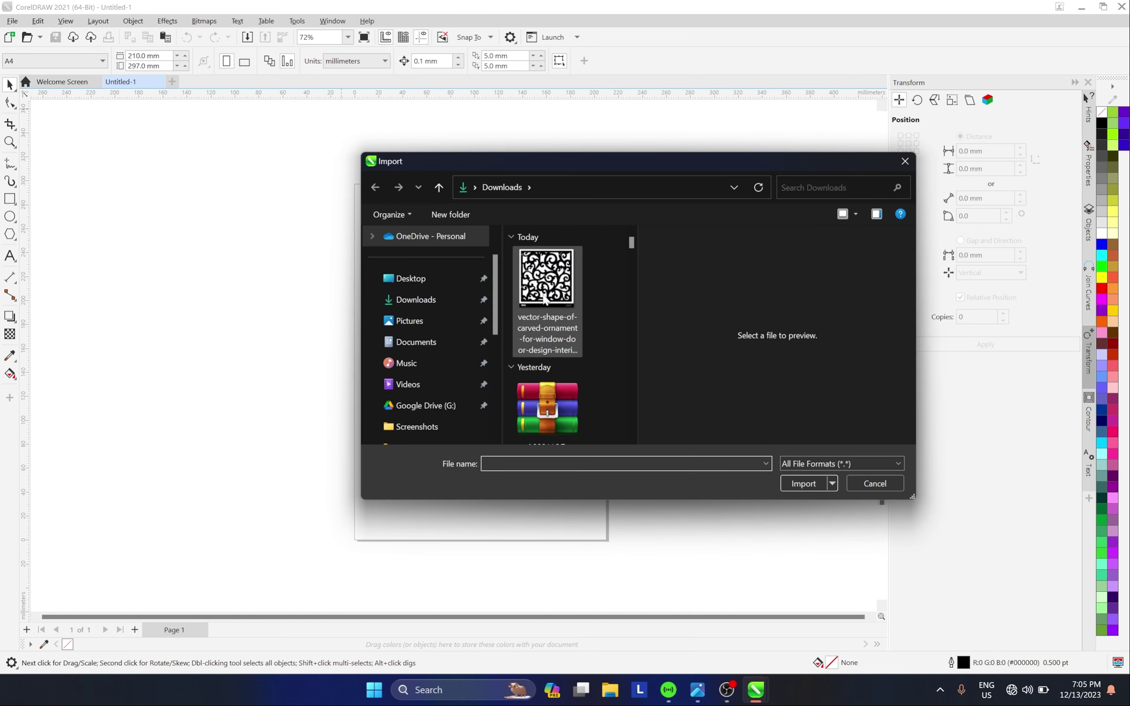
click(569, 307)
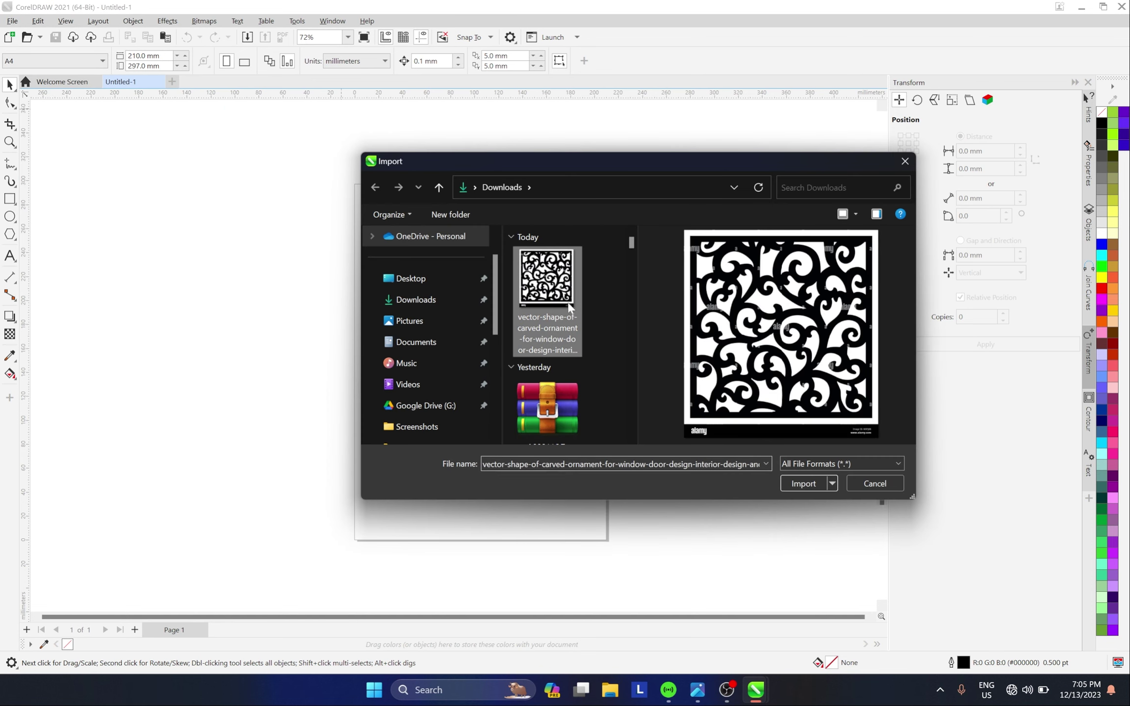
click(804, 484)
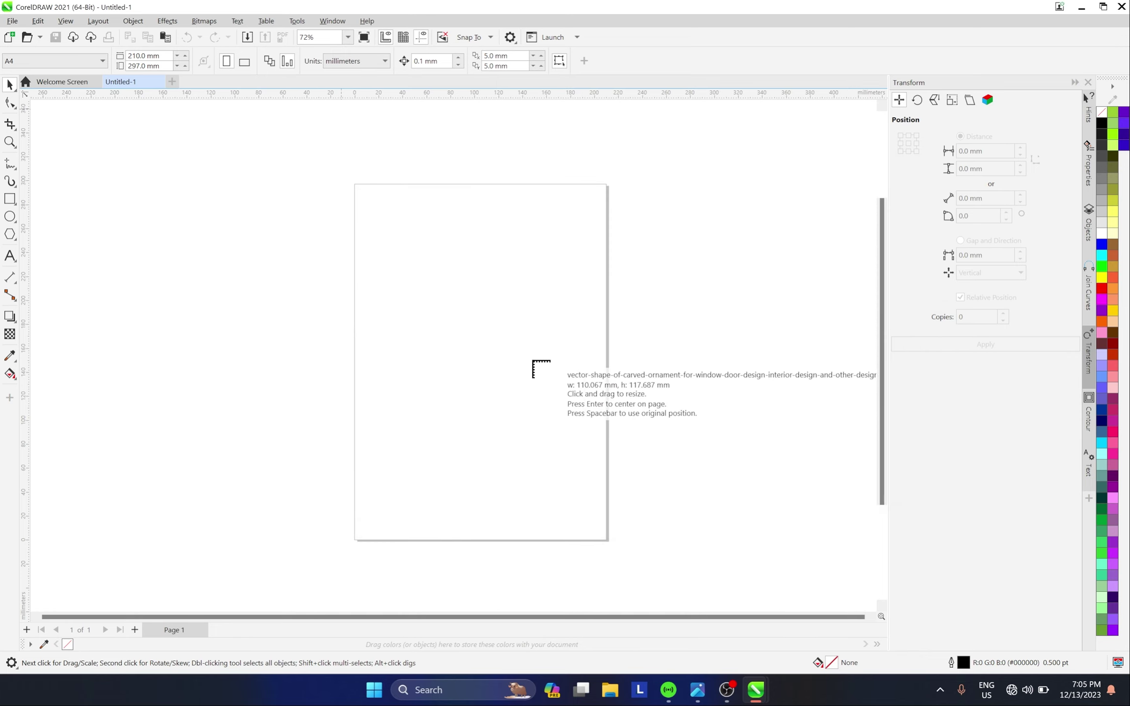
drag(377, 207, 684, 616)
scroll(547, 371, down, 1)
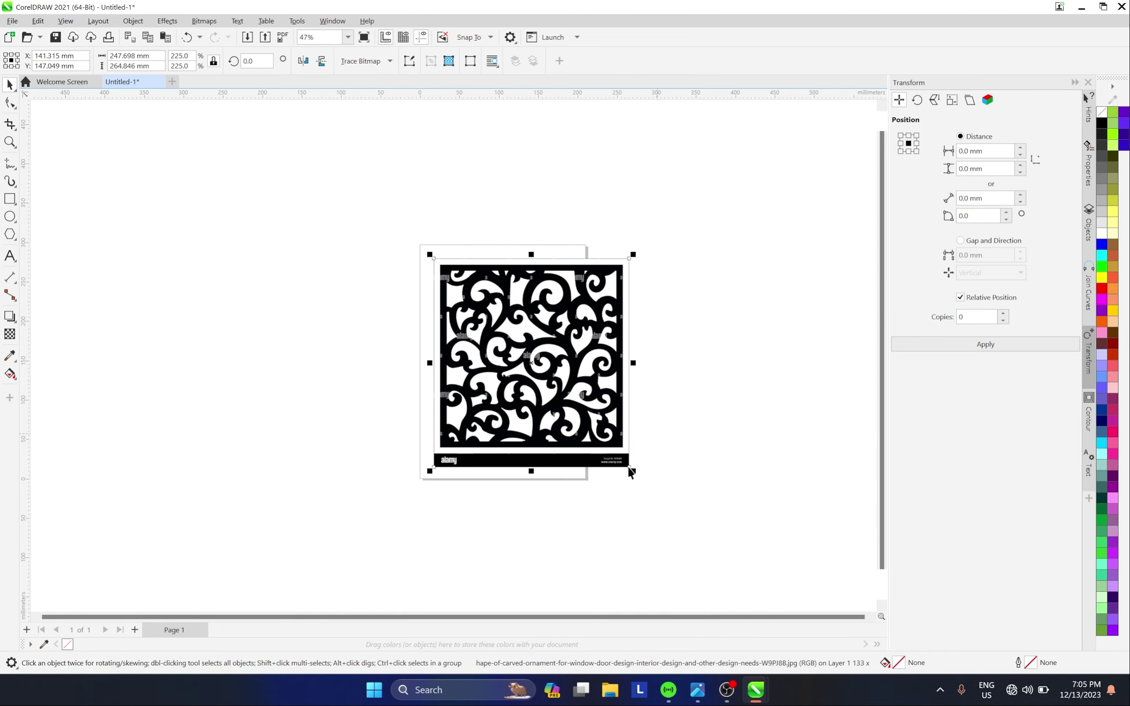
drag(545, 449, 500, 423)
Crop the image to the ornament's square black frame, about 235 mm by 236 mm, removing the watermark strip below it.
click(10, 124)
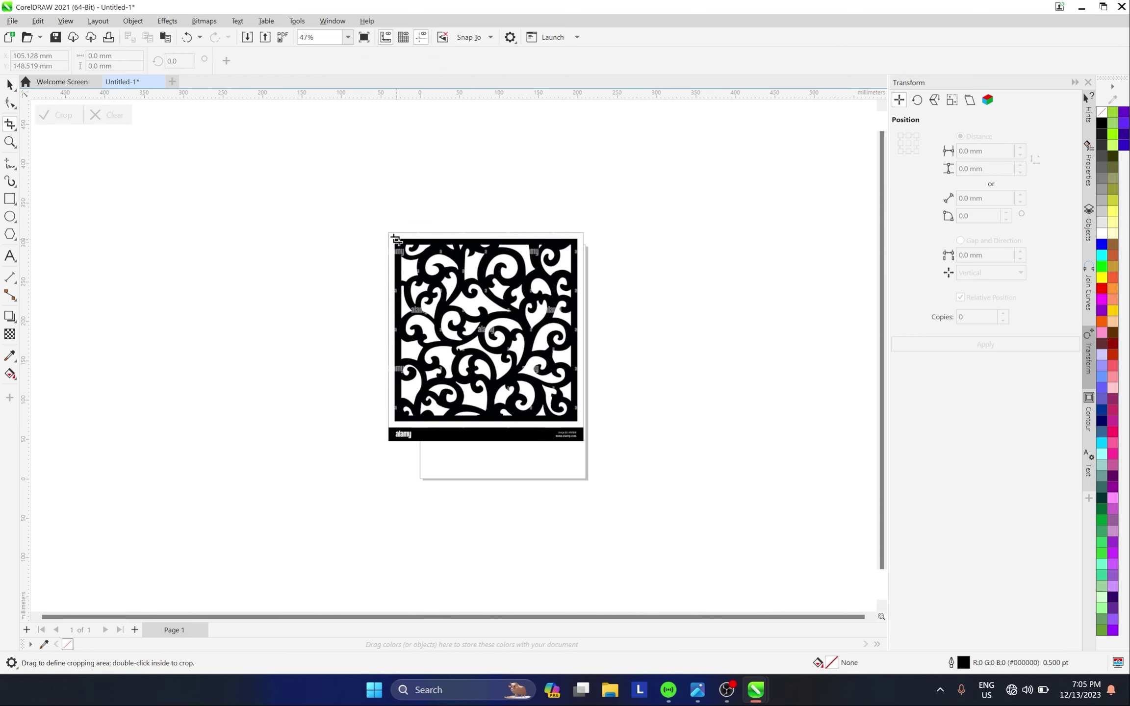
drag(395, 239, 580, 425)
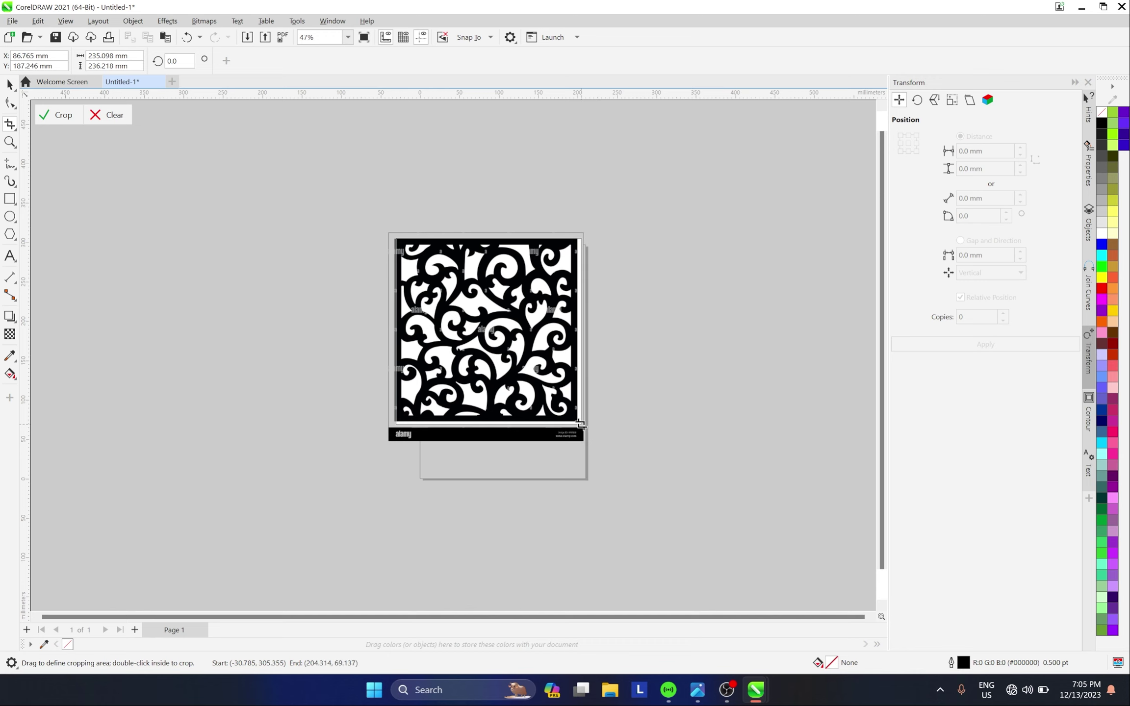
double_click(519, 353)
key(Escape)
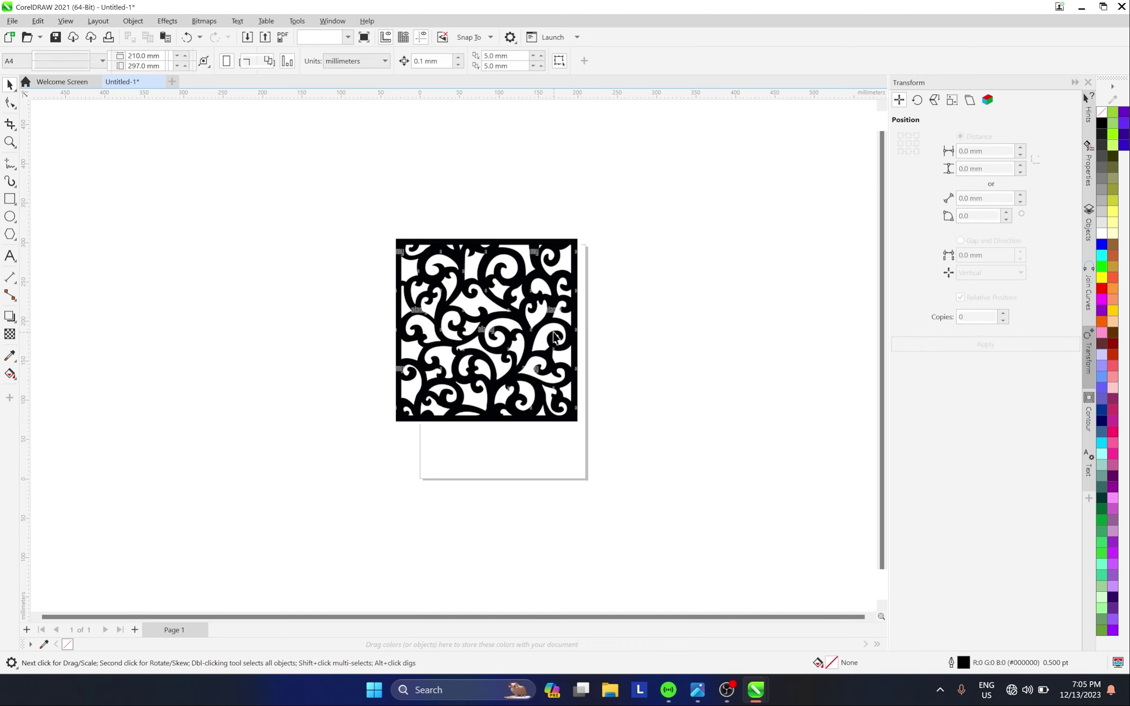
Enlarge the cropped ornament proportionally to about 390 mm wide and move it up and left over the page.
click(554, 337)
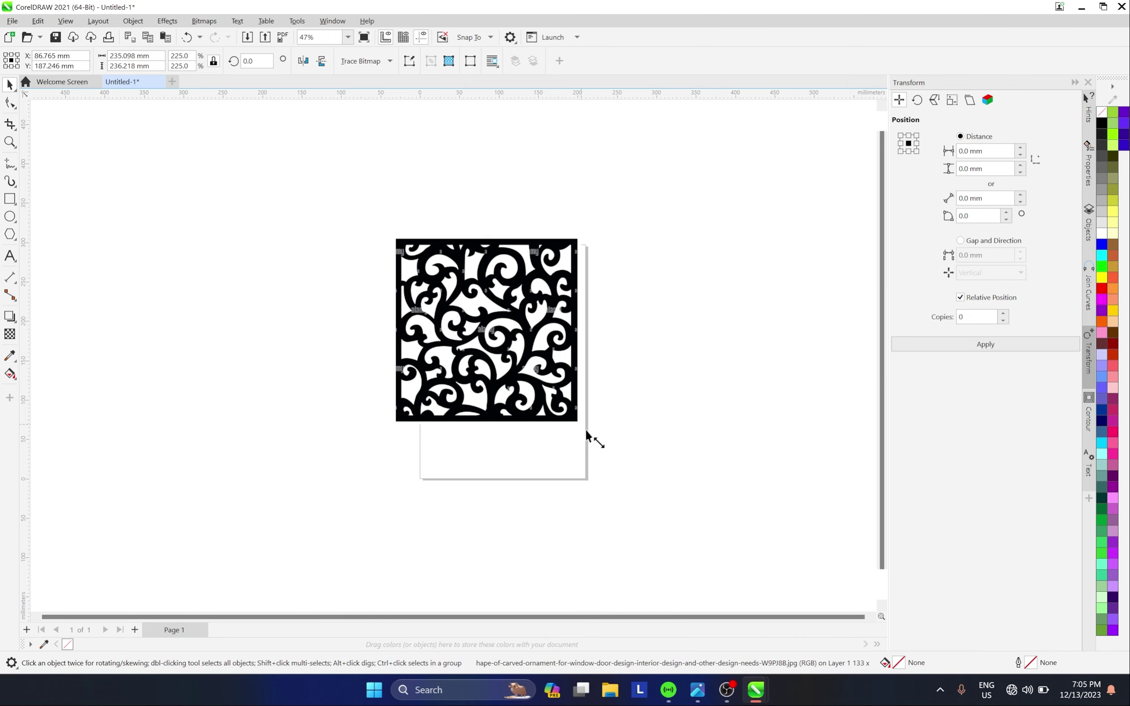
drag(585, 431, 706, 551)
drag(629, 510, 540, 419)
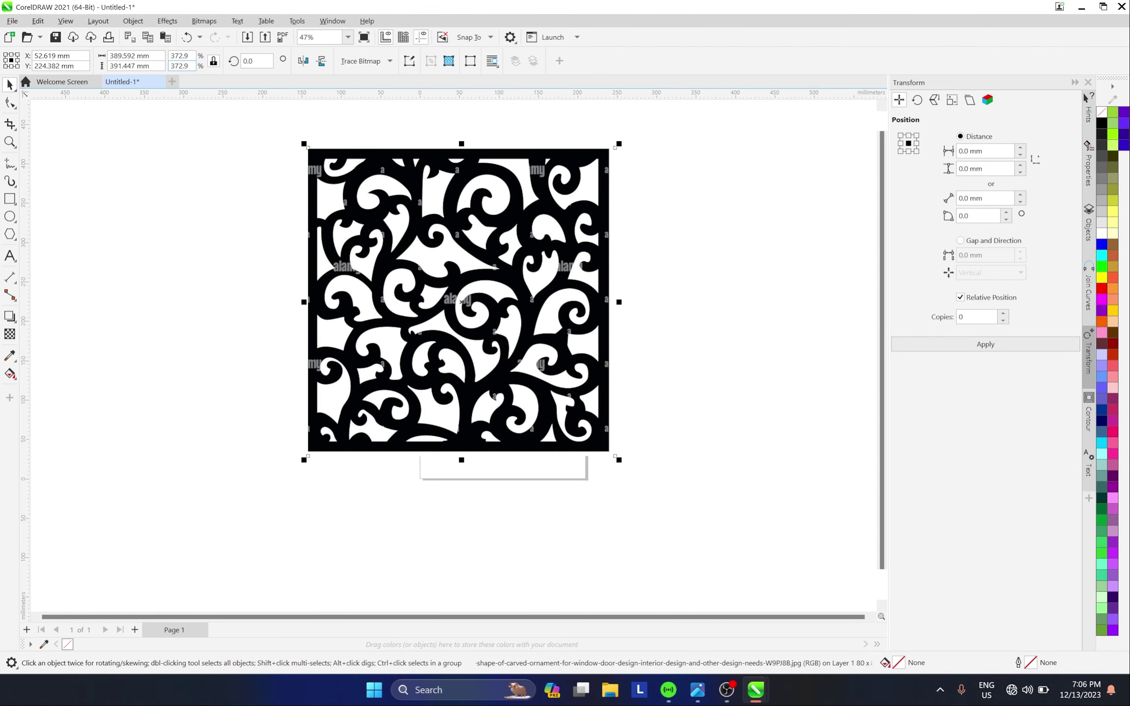
Set the ornament image's width to 1000 mm with its proportions locked.
click(150, 55)
text(1,0)
text(000)
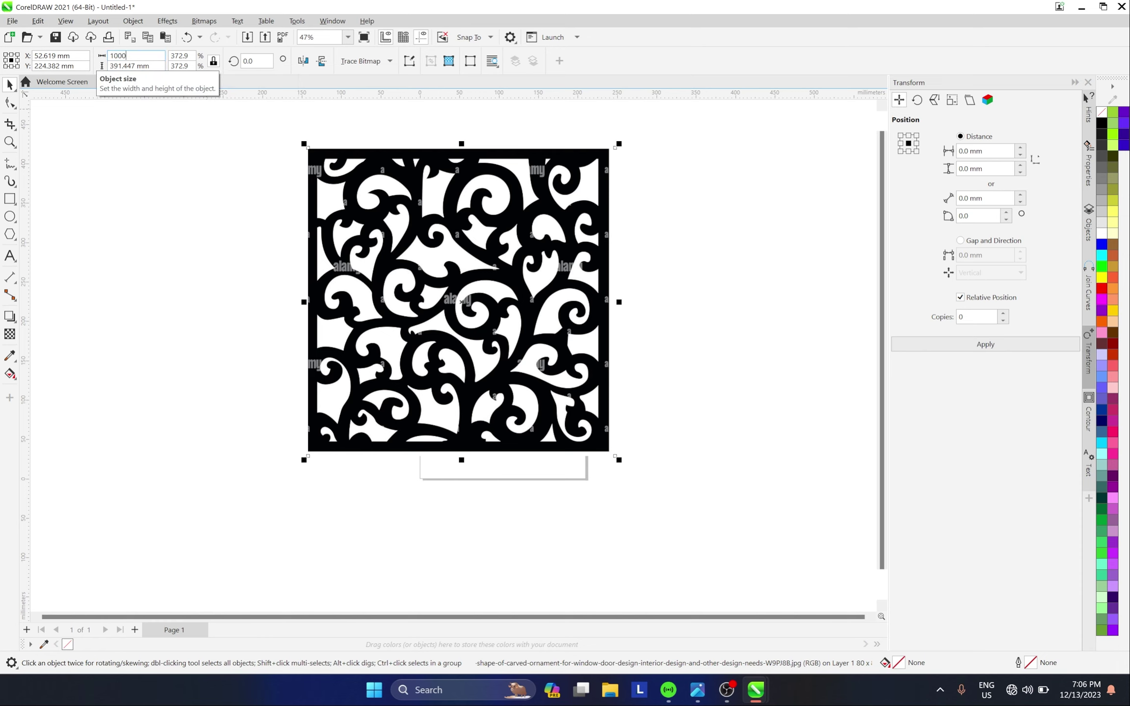
key(Return)
scroll(556, 338, down, 2)
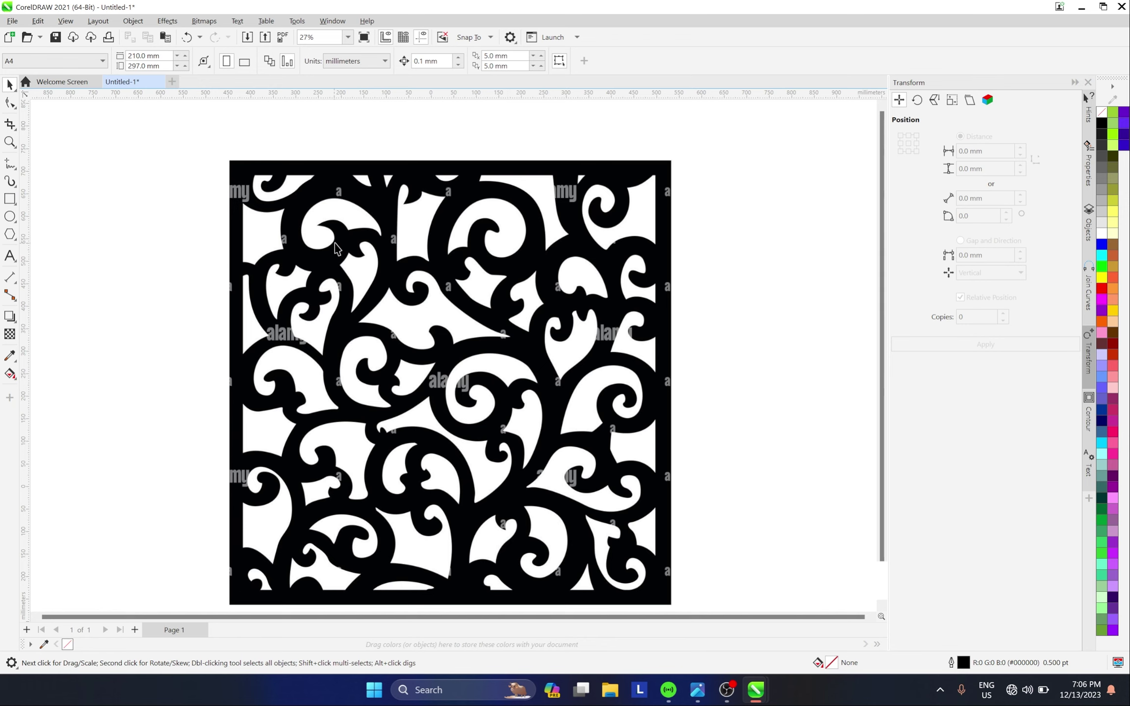
scroll(446, 332, down, 1)
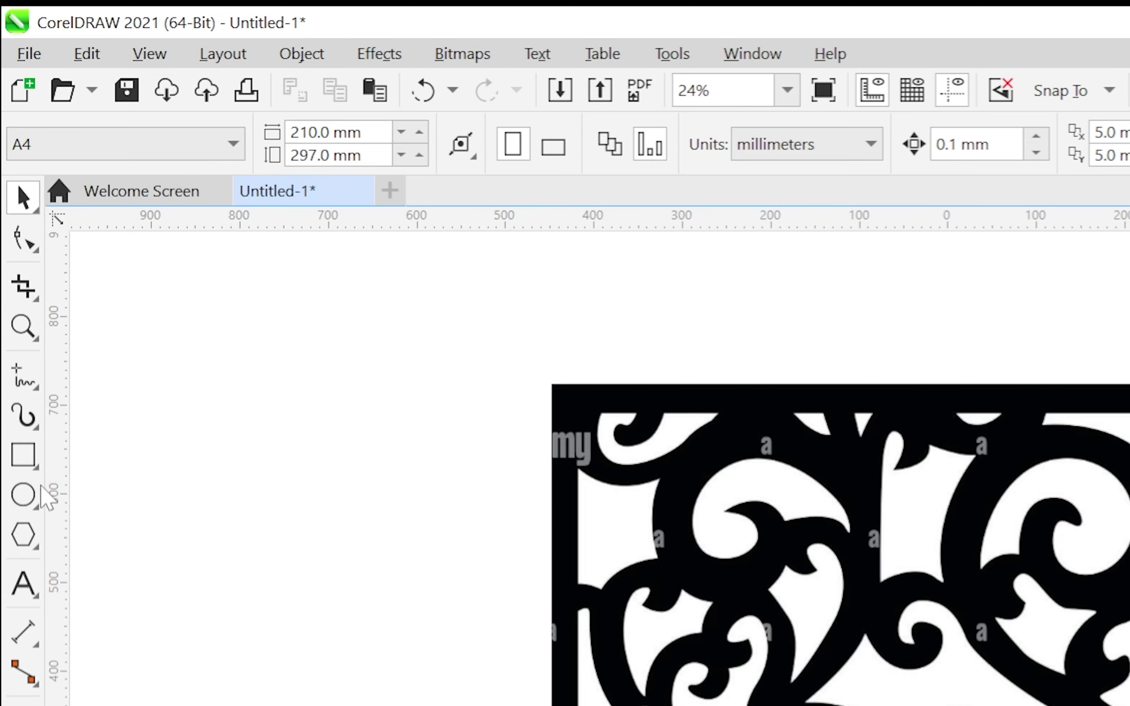
Draw a short test line with the Pen tool, about 19 mm by 28 mm, across a scroll in the ornament's upper-left area.
click(23, 377)
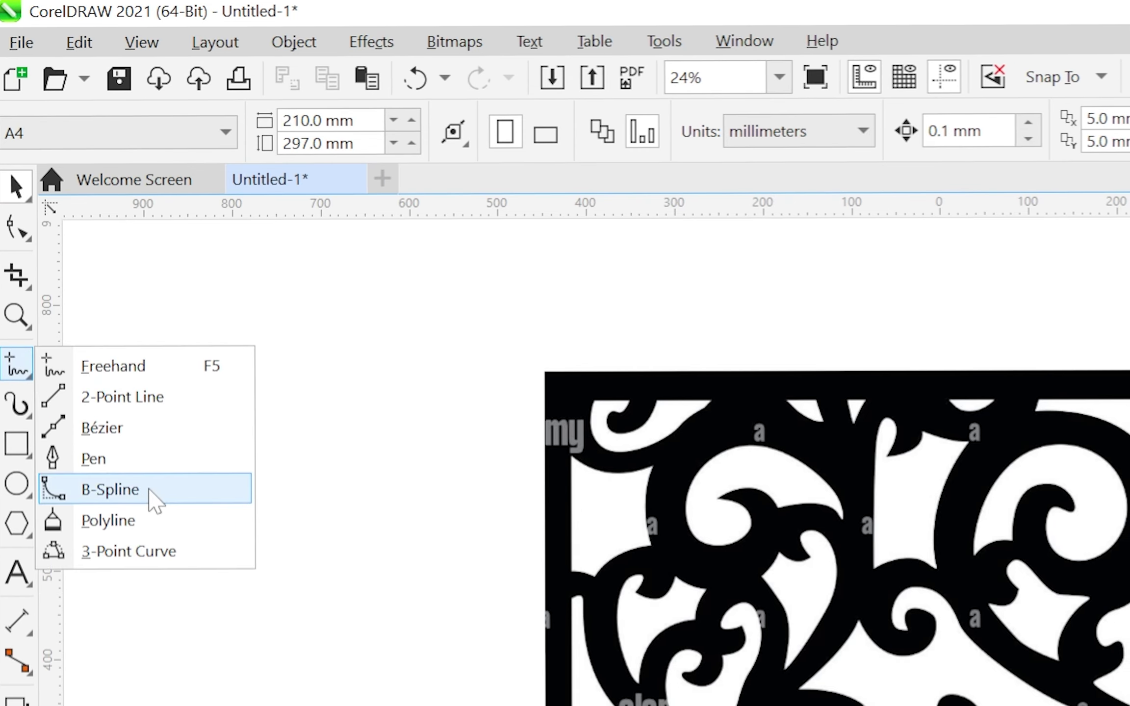
click(101, 460)
scroll(695, 474, up, 2)
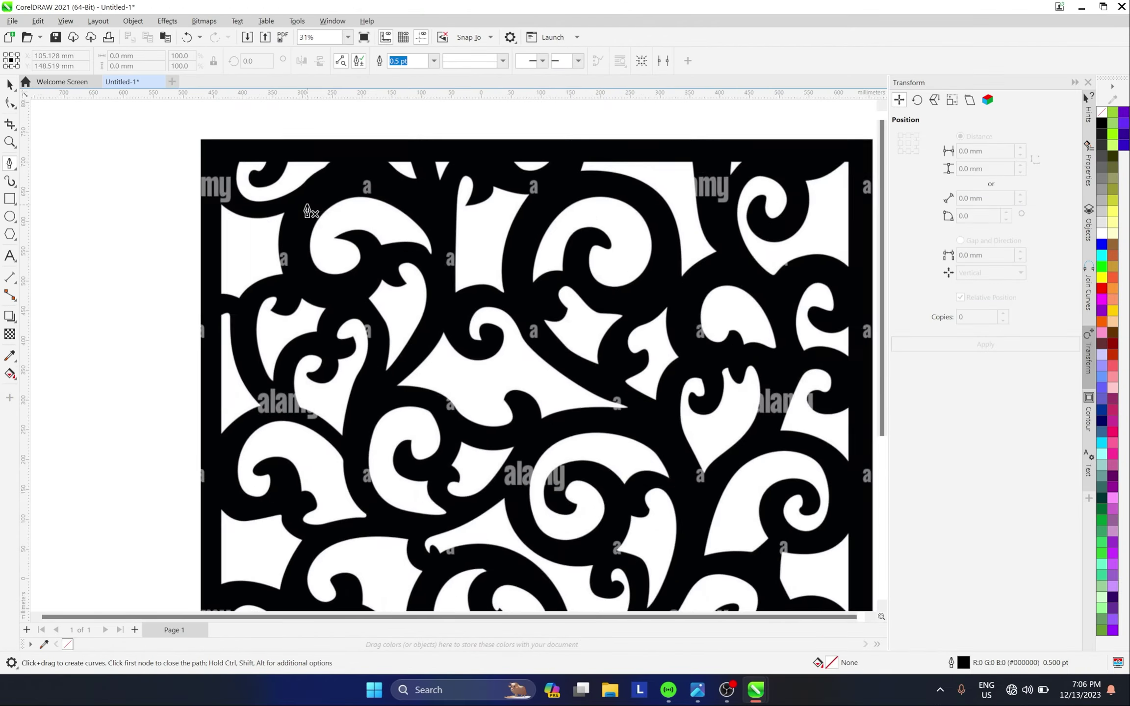
scroll(309, 211, up, 2)
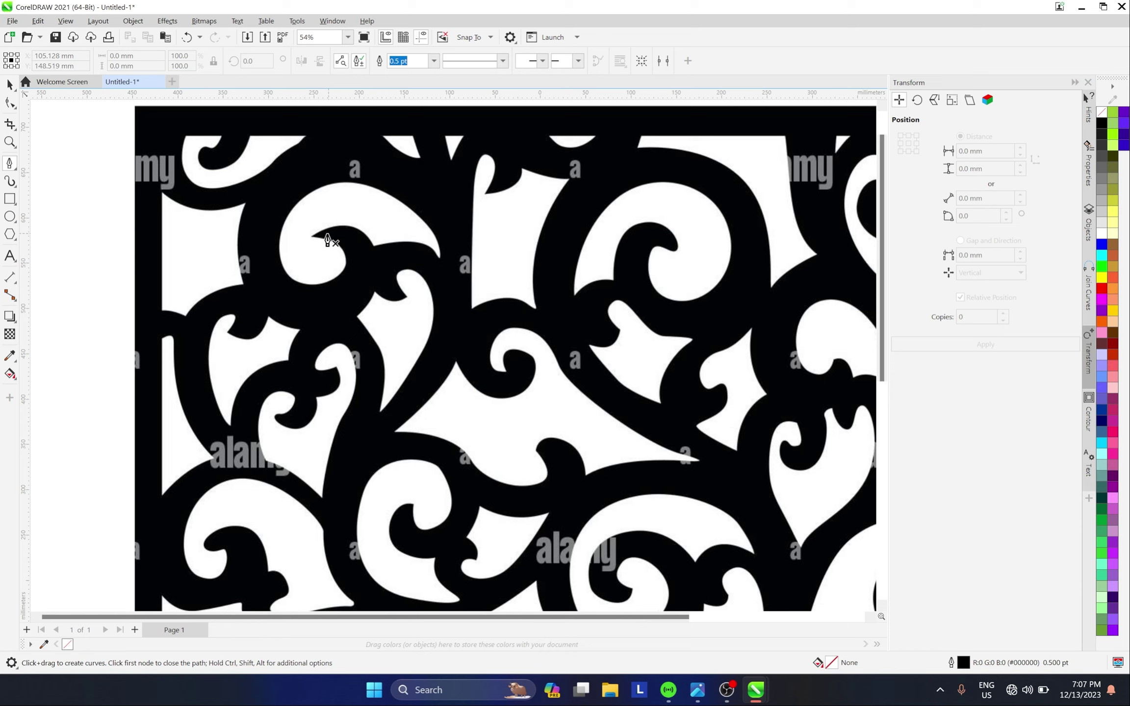
double_click(367, 239)
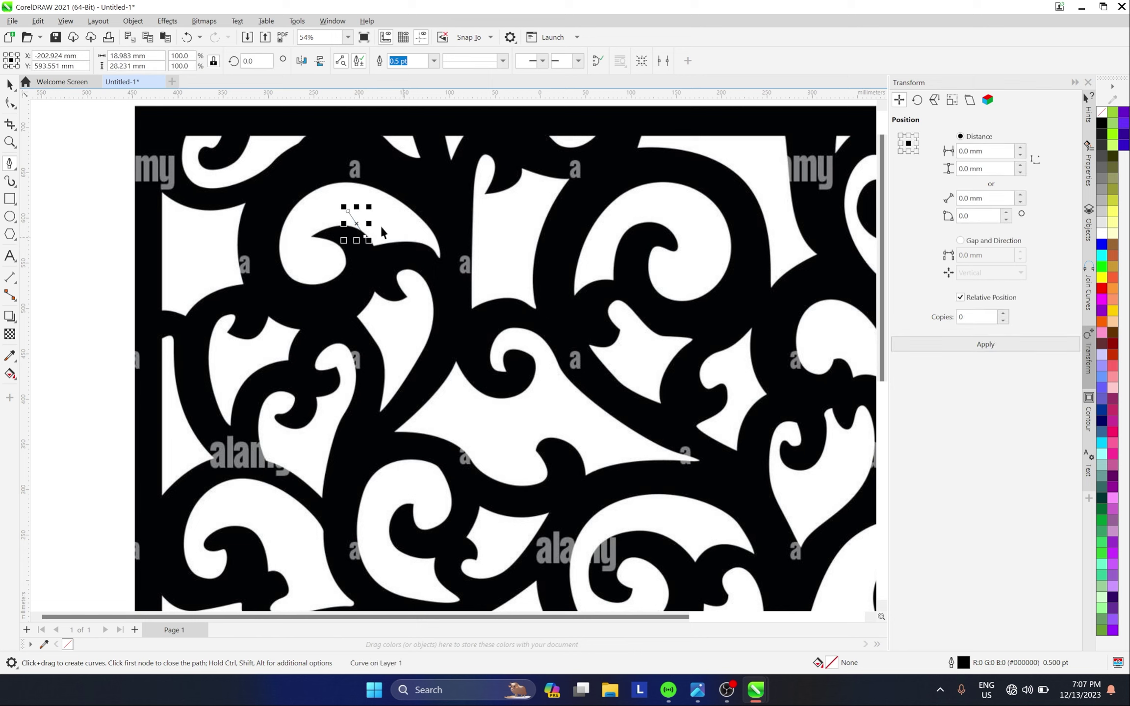
key(space)
click(450, 187)
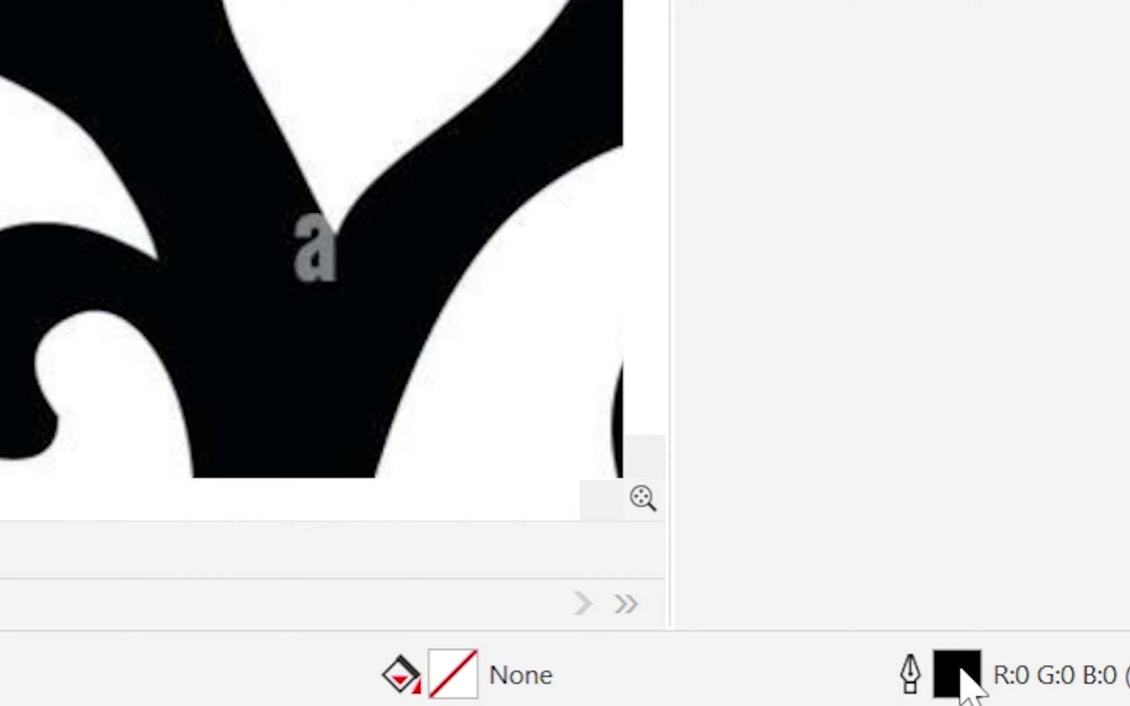
Set the default outline color to orange #F25F09 in the Outline Pen settings.
double_click(960, 670)
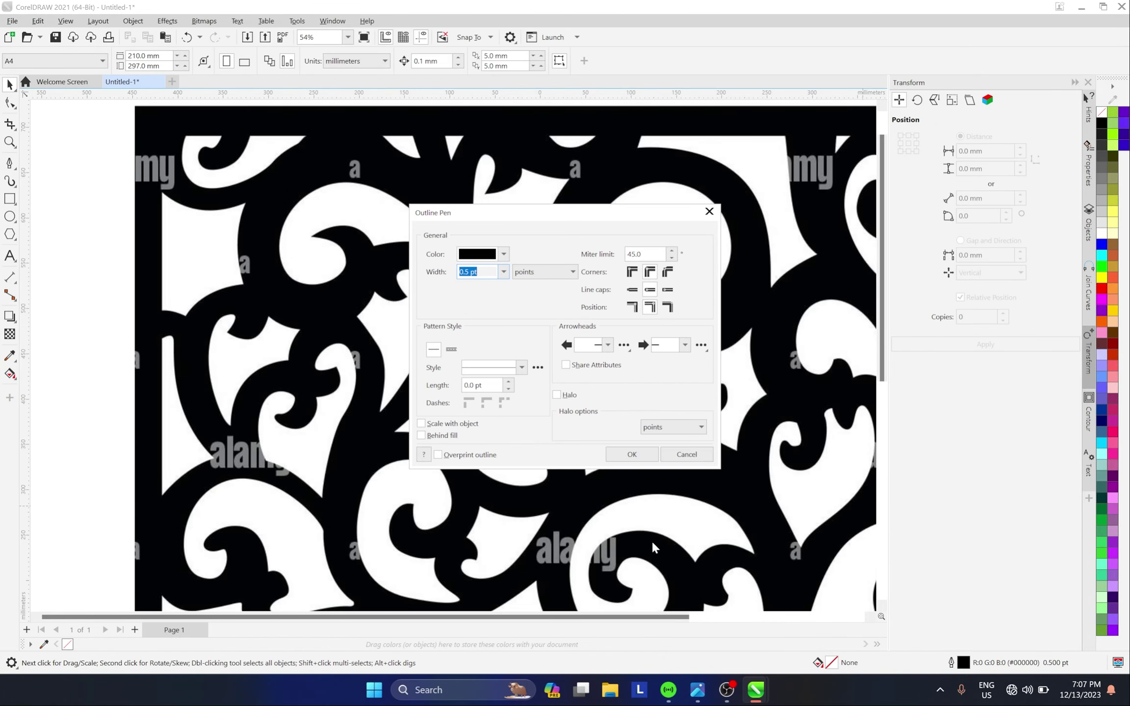
click(504, 254)
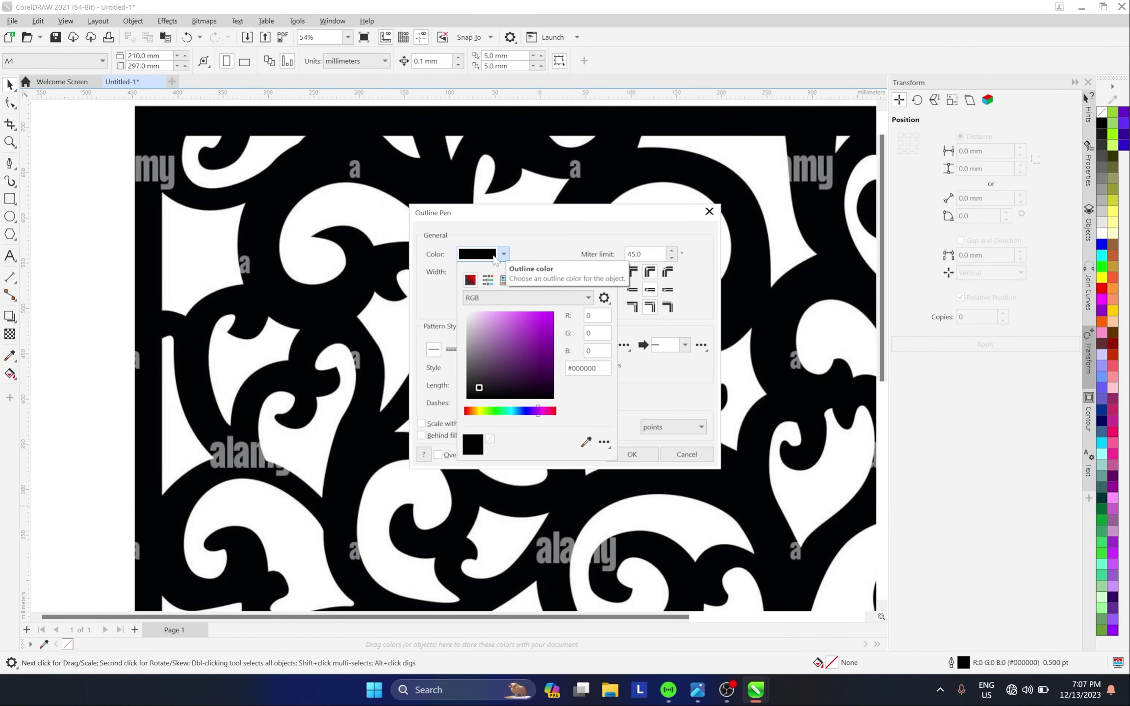
click(523, 331)
click(643, 425)
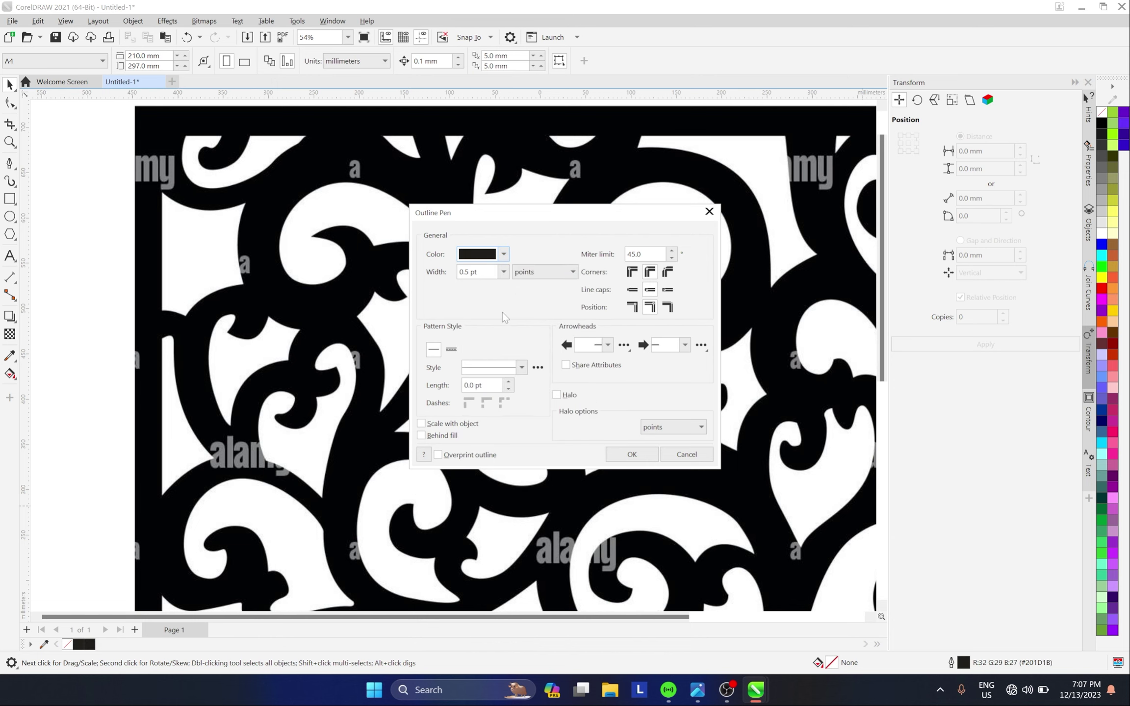
click(503, 254)
click(545, 325)
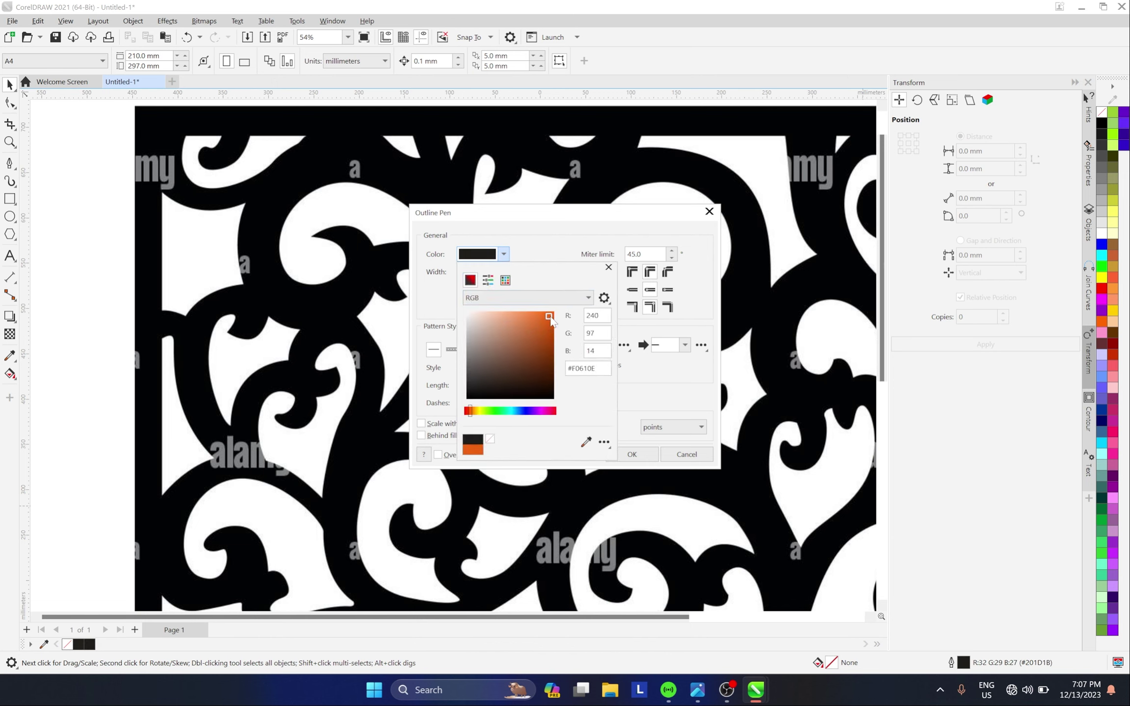
click(551, 319)
click(588, 424)
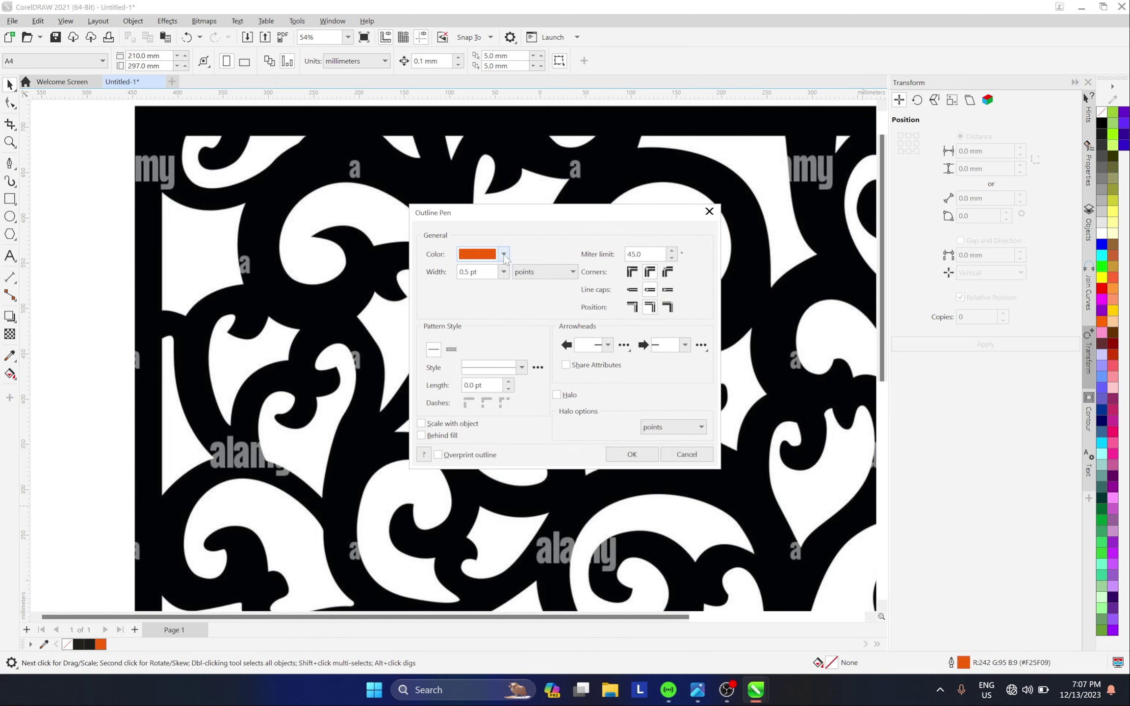
click(632, 454)
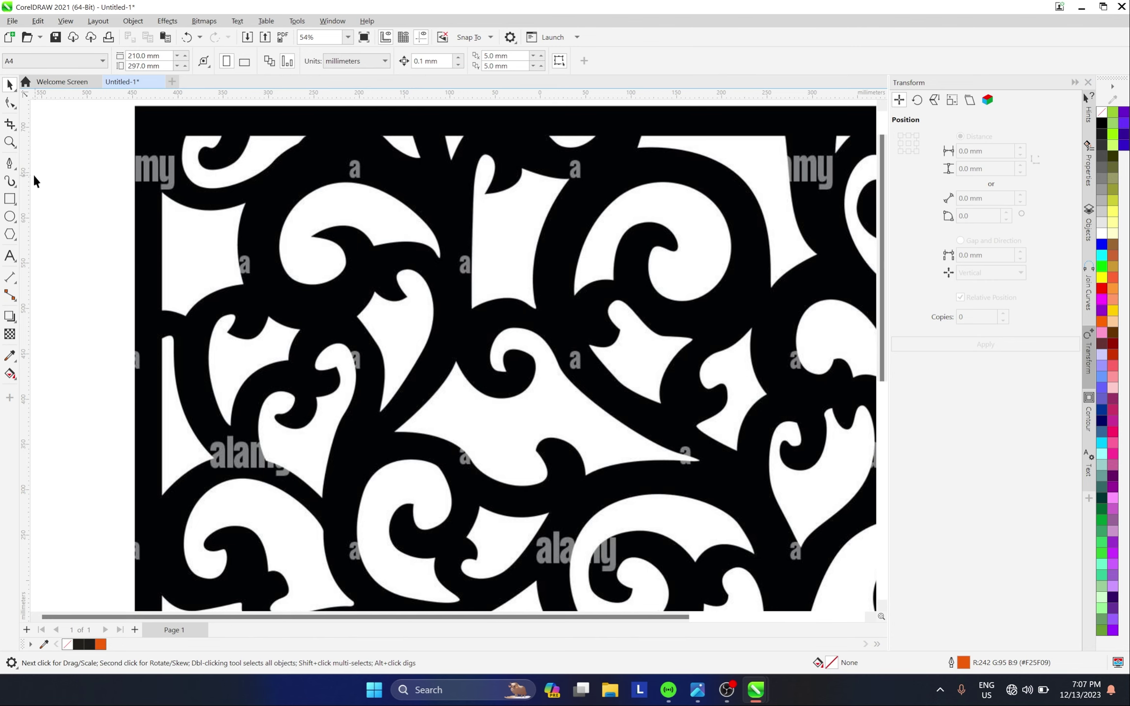
click(9, 163)
scroll(528, 359, down, 3)
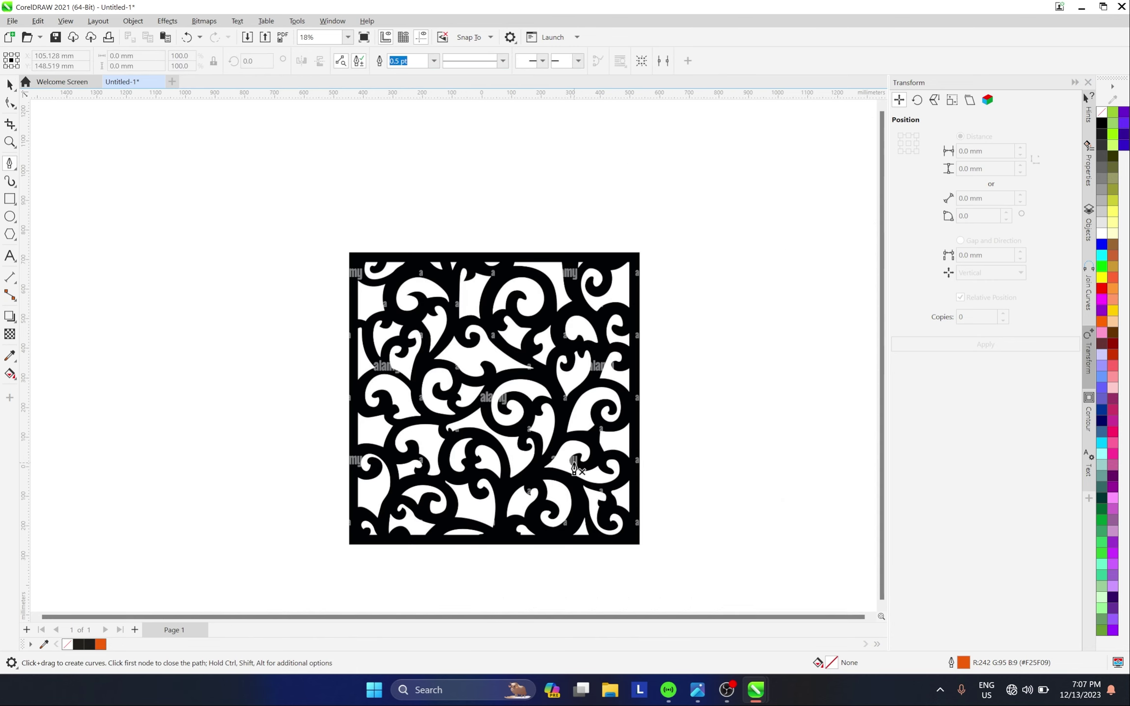
scroll(623, 309, up, 2)
scroll(613, 299, down, 3)
scroll(578, 277, up, 3)
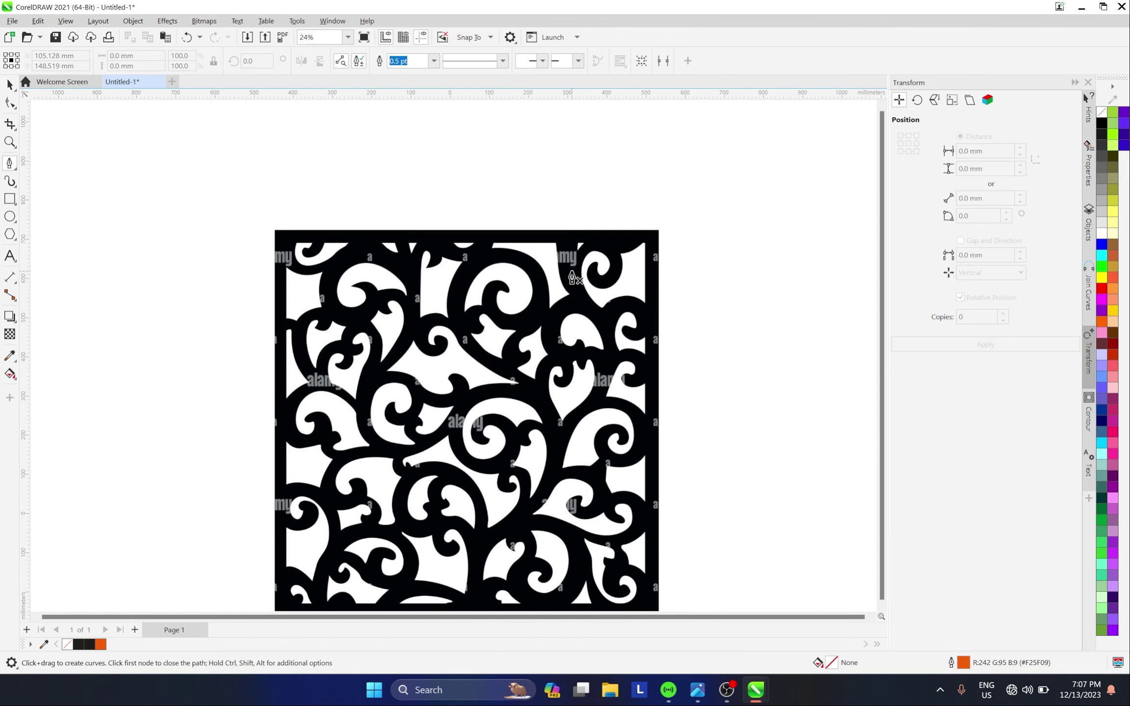
scroll(601, 265, up, 5)
scroll(589, 275, down, 3)
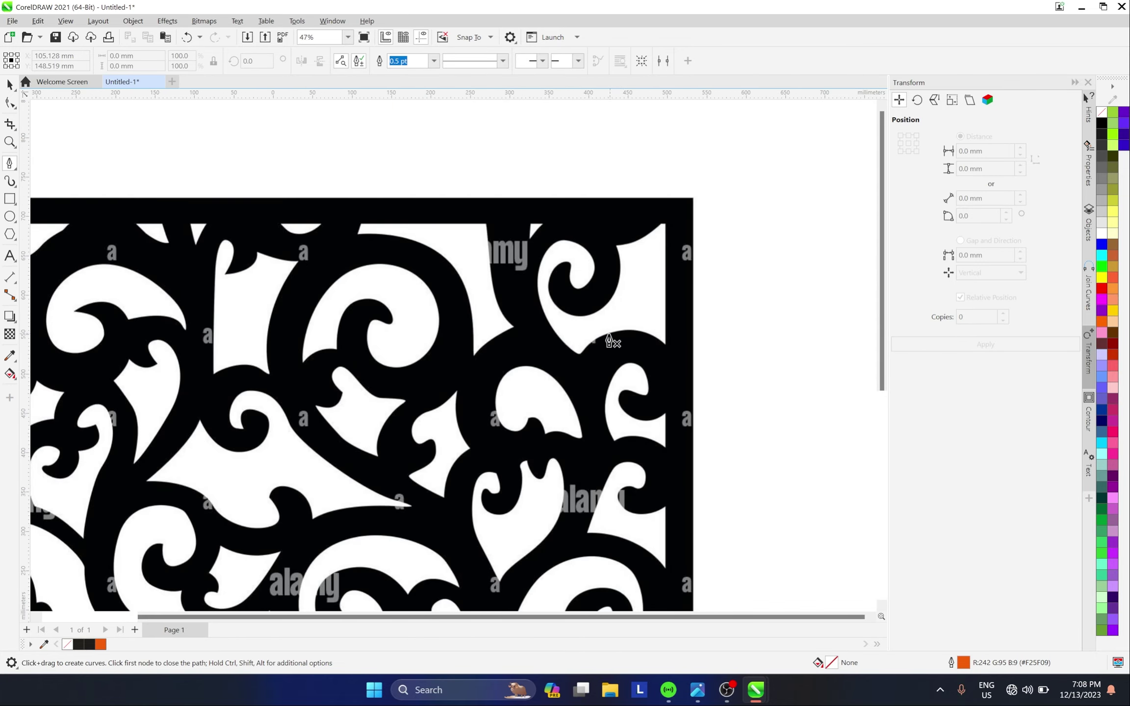
scroll(622, 314, down, 2)
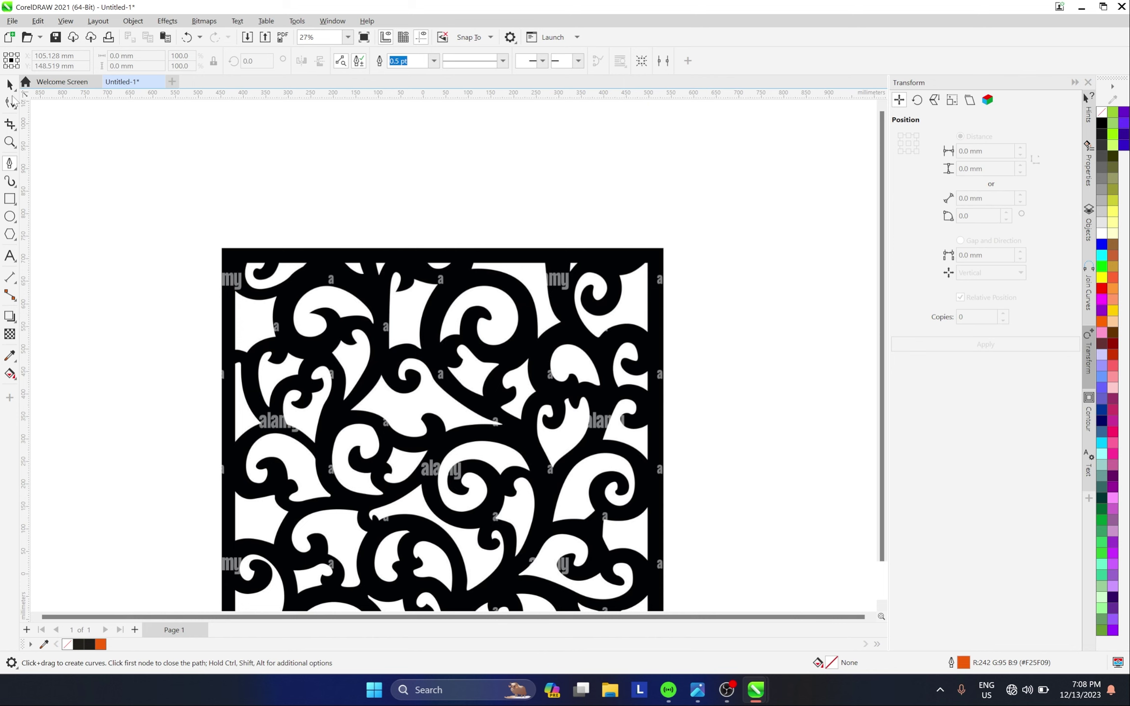
Lock the ornament image in place on the drawing.
click(10, 85)
click(523, 354)
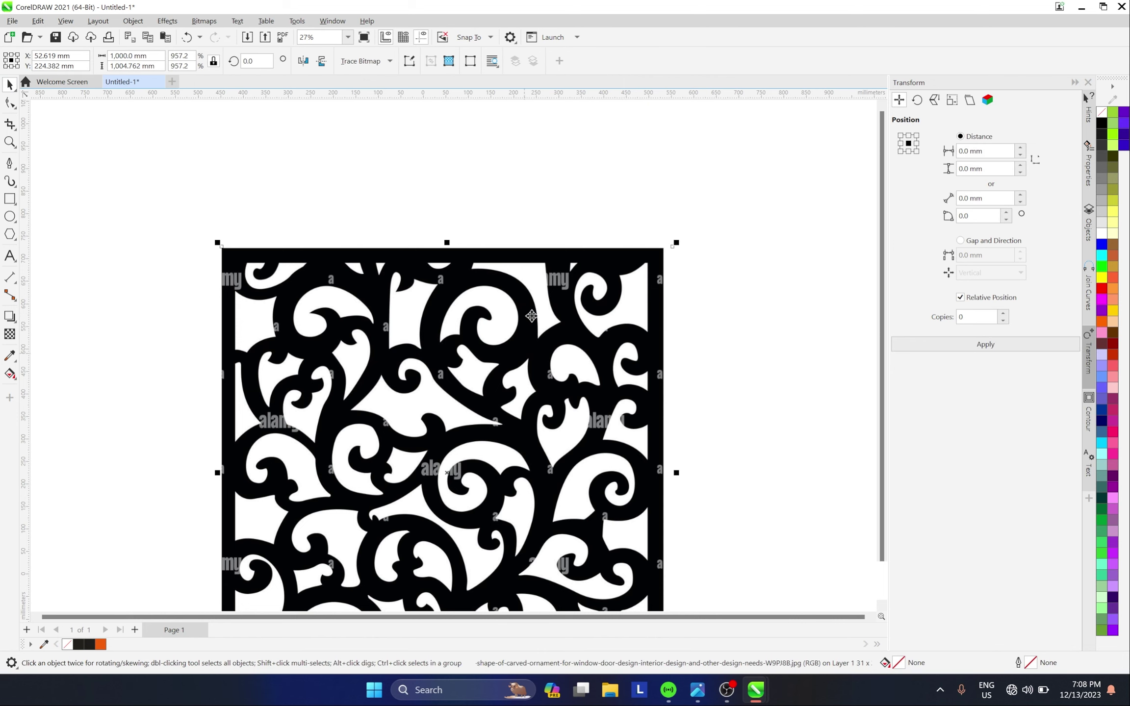
scroll(532, 358, down, 2)
scroll(529, 352, up, 2)
right_click(529, 314)
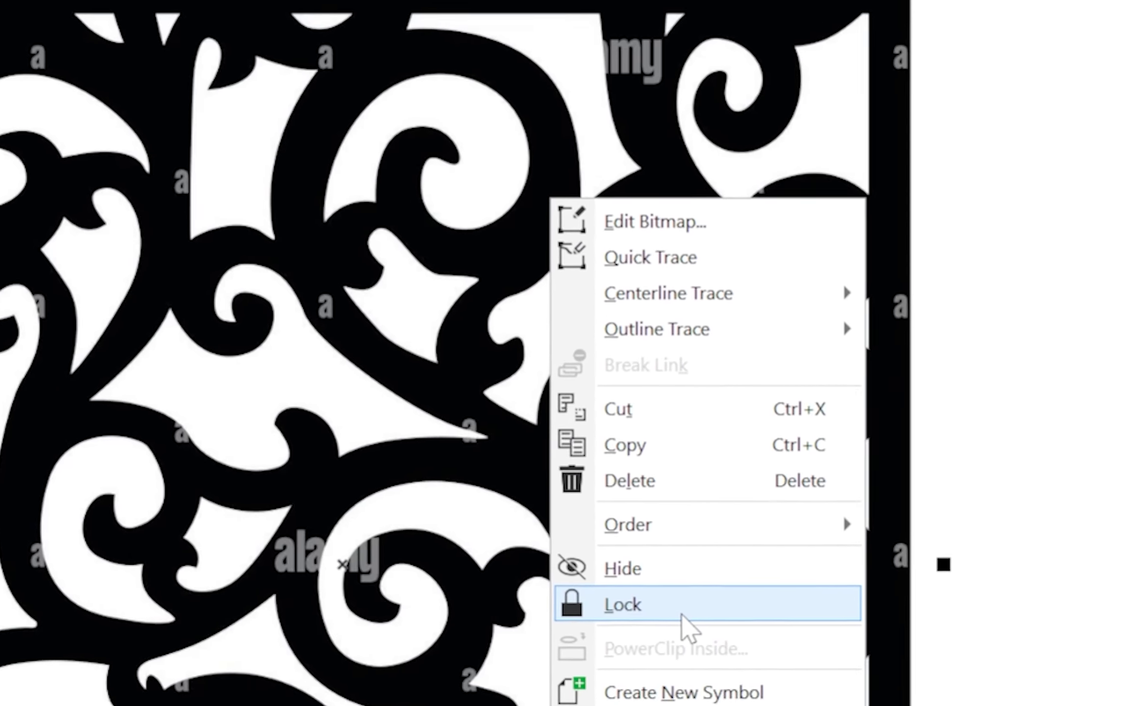
click(651, 611)
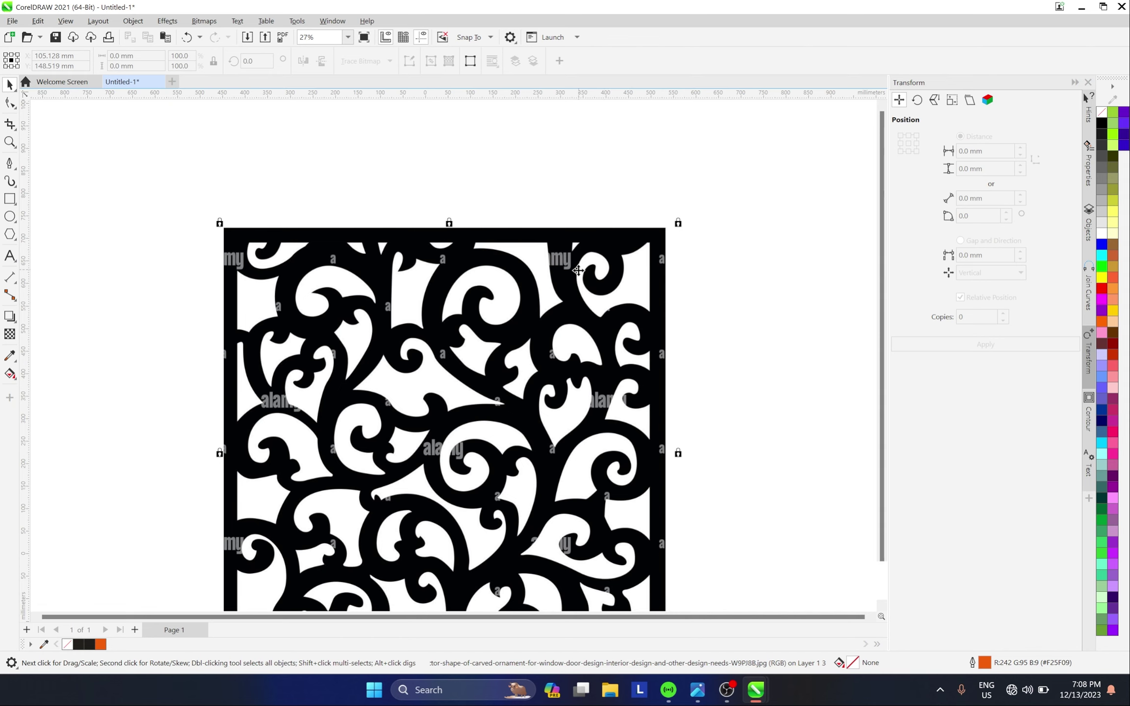
Start tracing the ornament's top-right opening with the Pen tool, curving from its top edge to the pointed cusp, about 55 mm by 27 mm.
scroll(608, 264, up, 2)
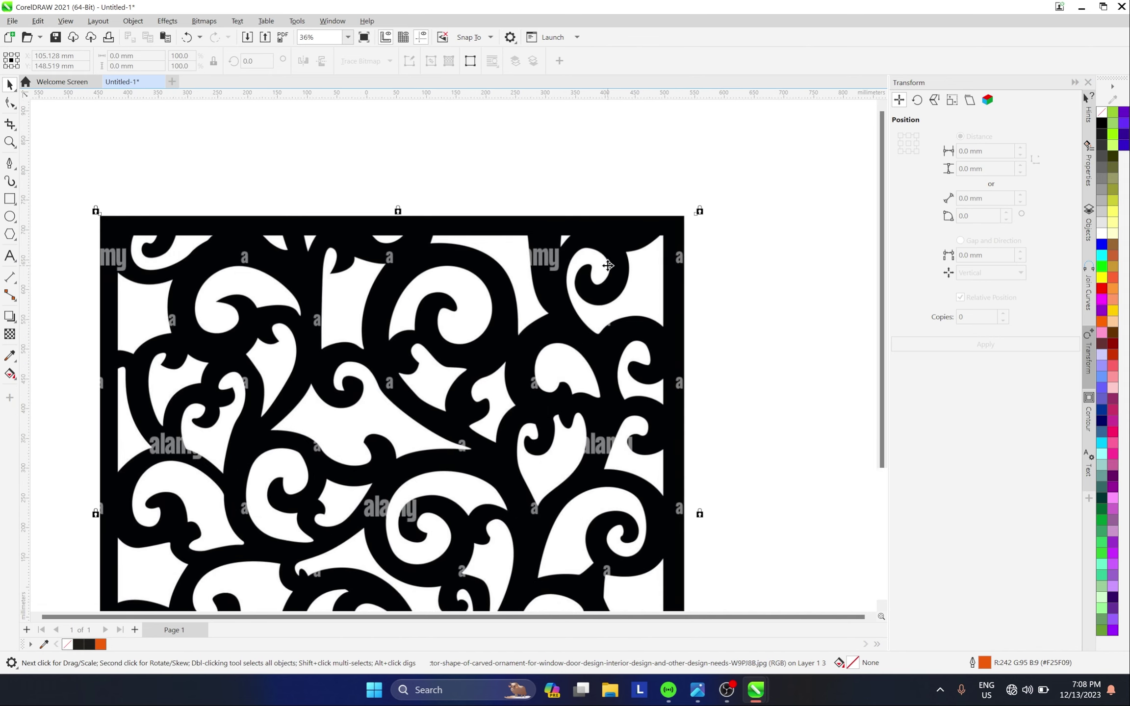
scroll(608, 264, up, 1)
key(F5)
scroll(662, 211, up, 5)
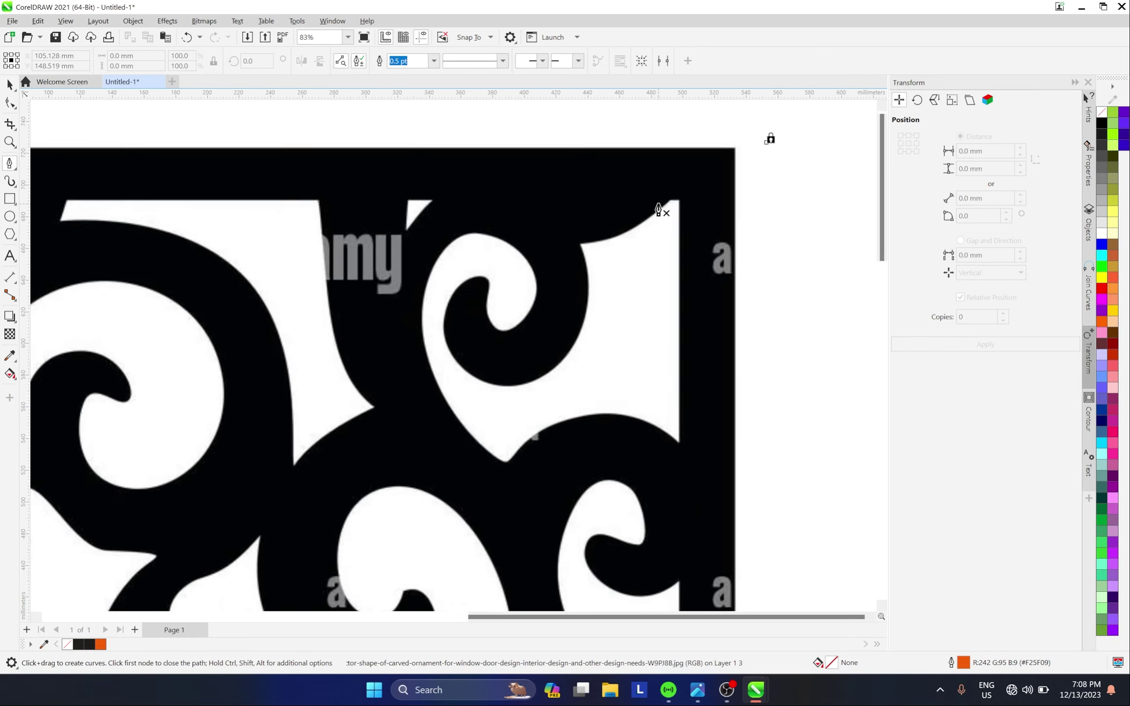
click(675, 199)
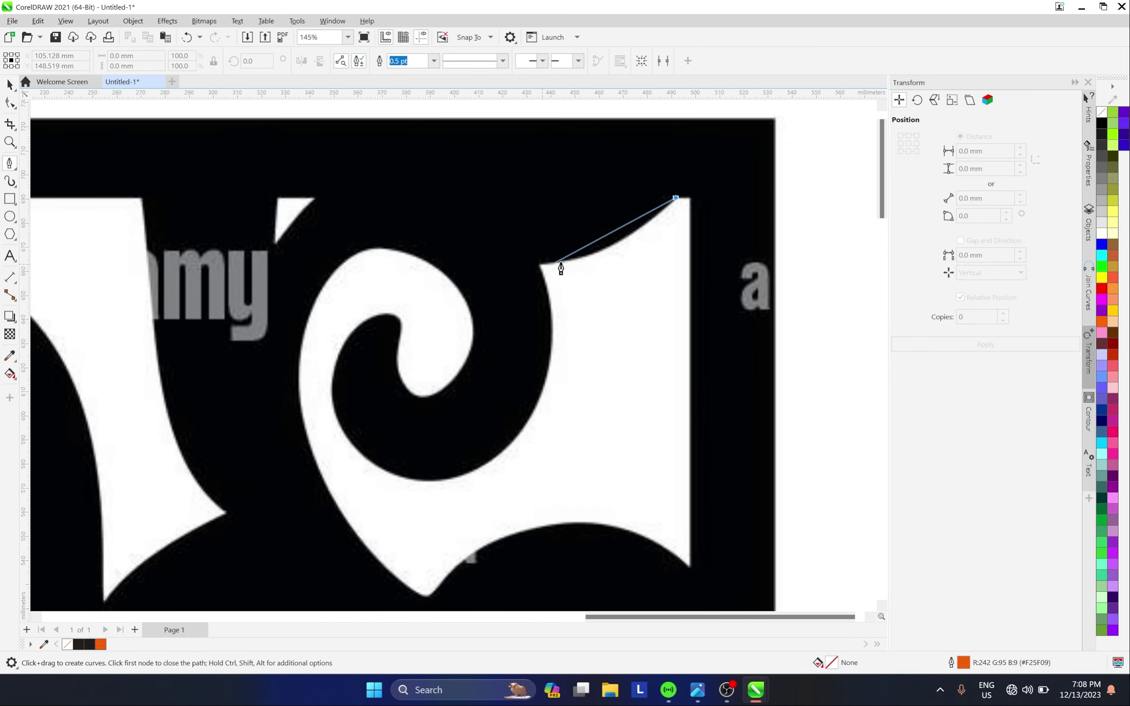
drag(541, 265, 445, 271)
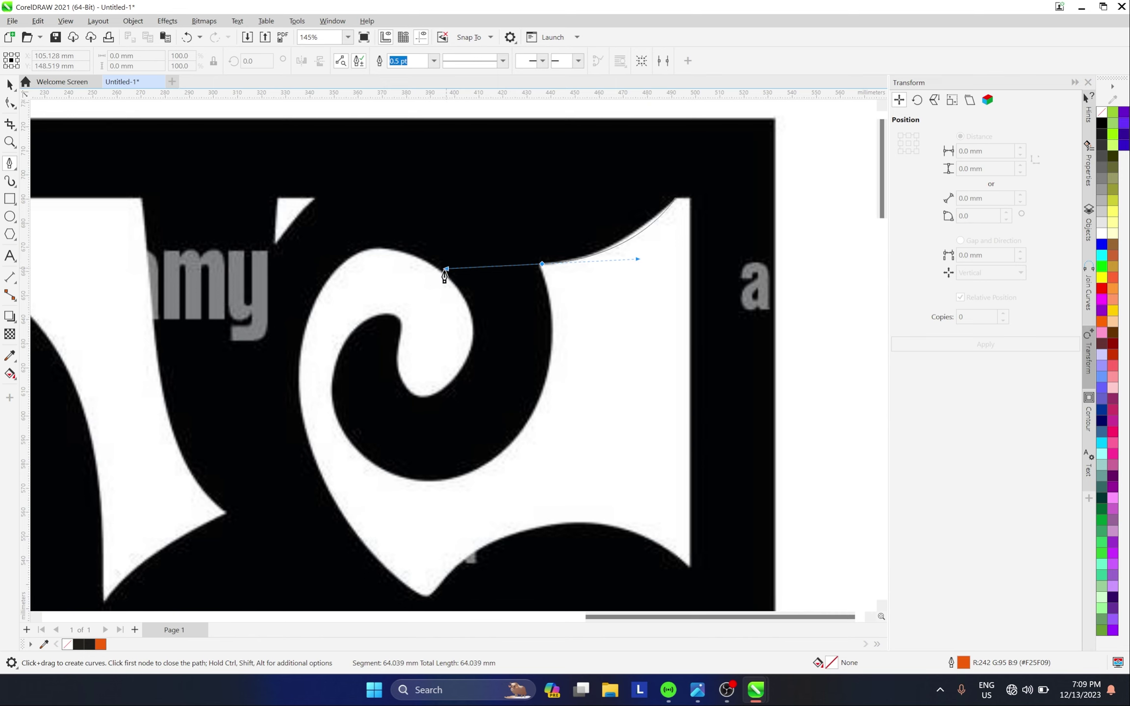
key(Return)
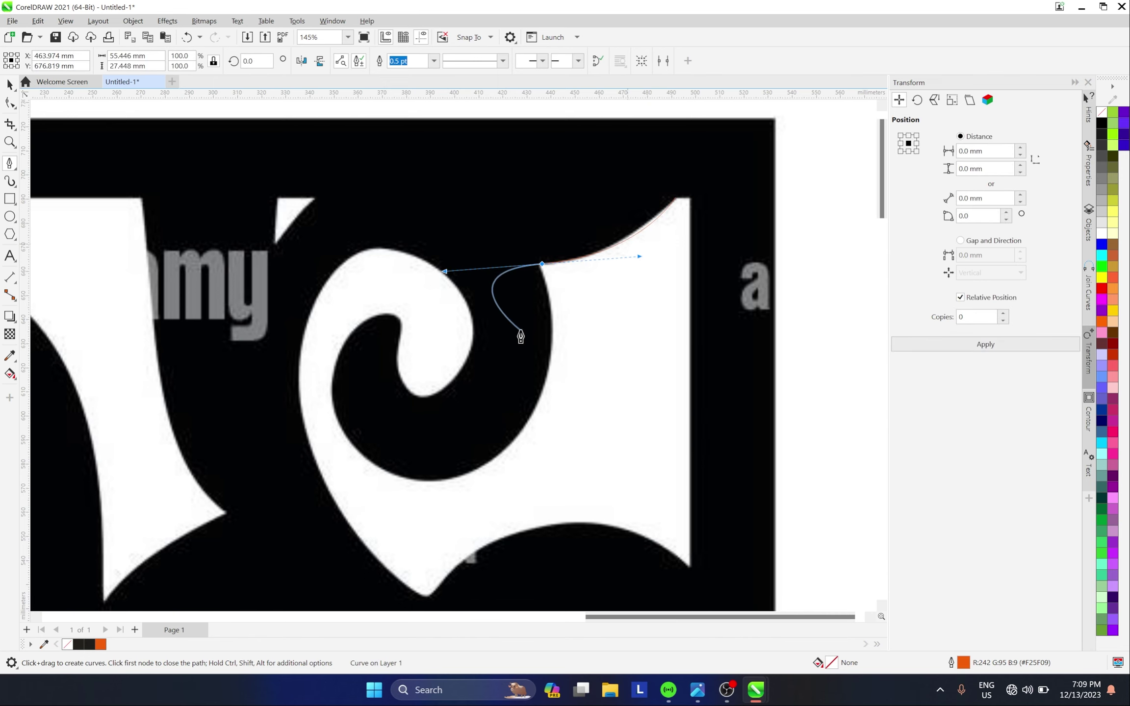
Remove the outgoing handle at the cusp node and continue the path around the outer edge of the black scroll.
scroll(559, 275, up, 2)
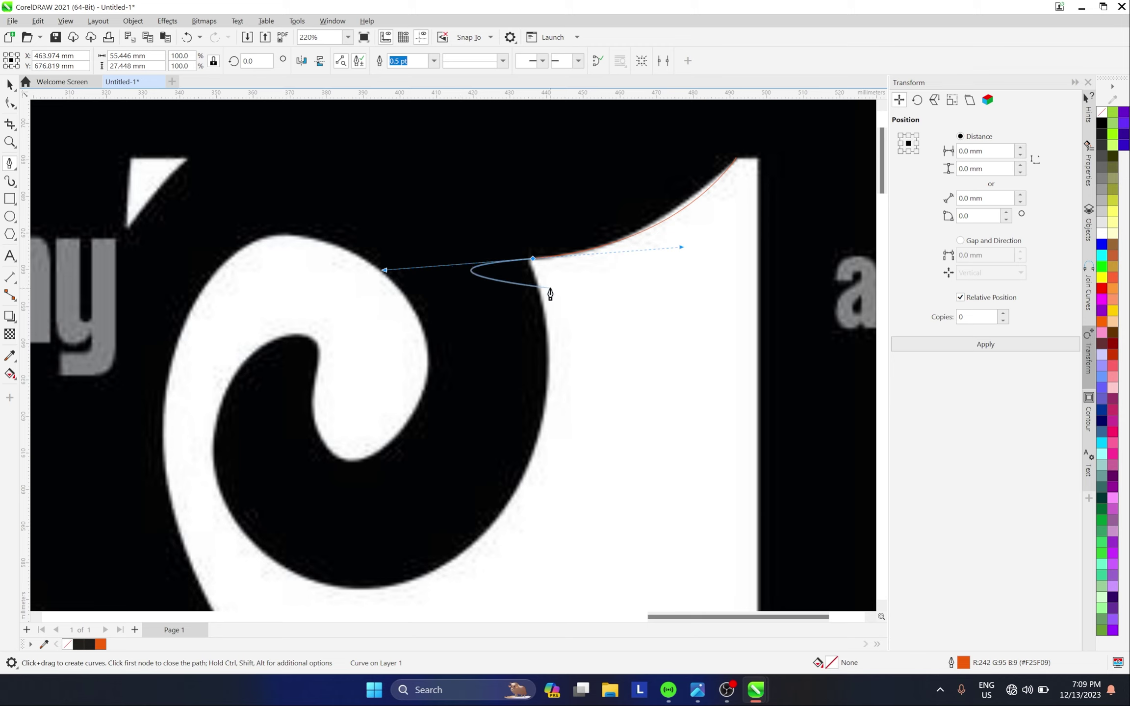
key(alt)
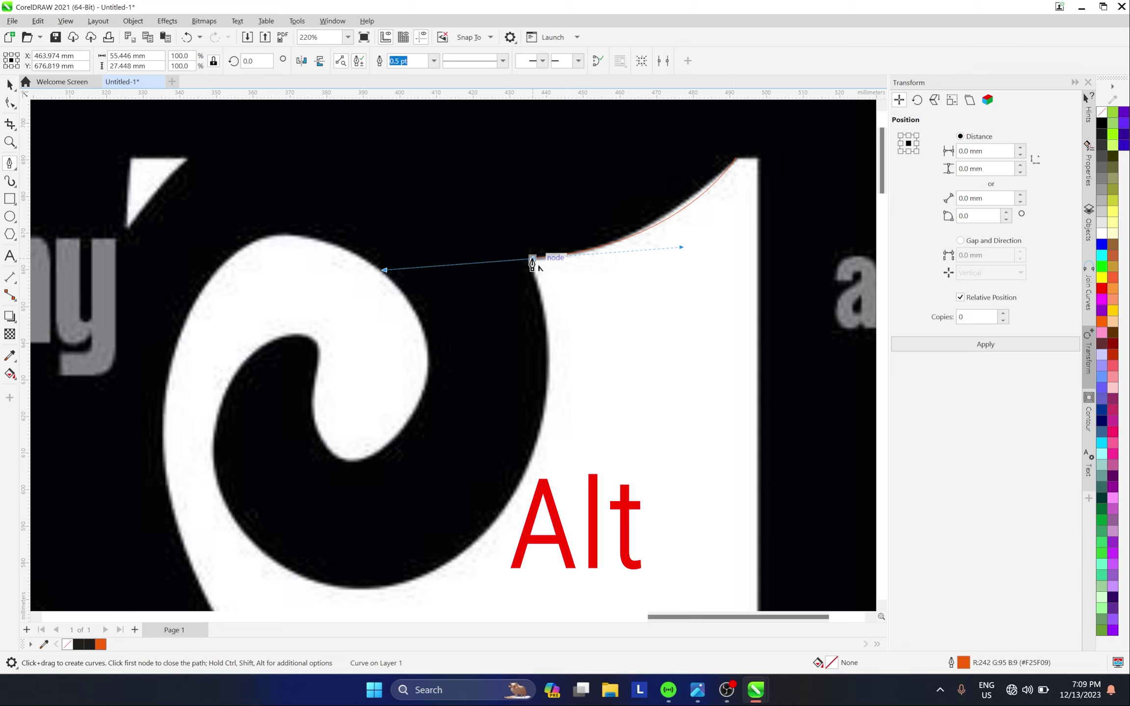
click(532, 260)
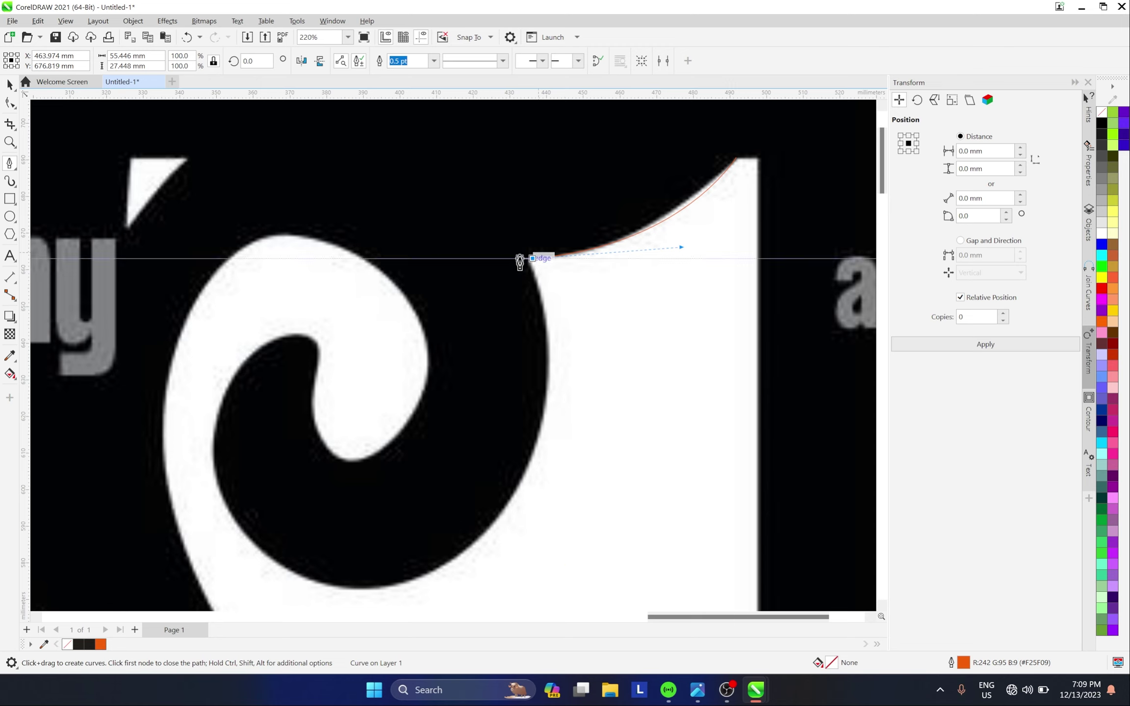
scroll(695, 312, down, 1)
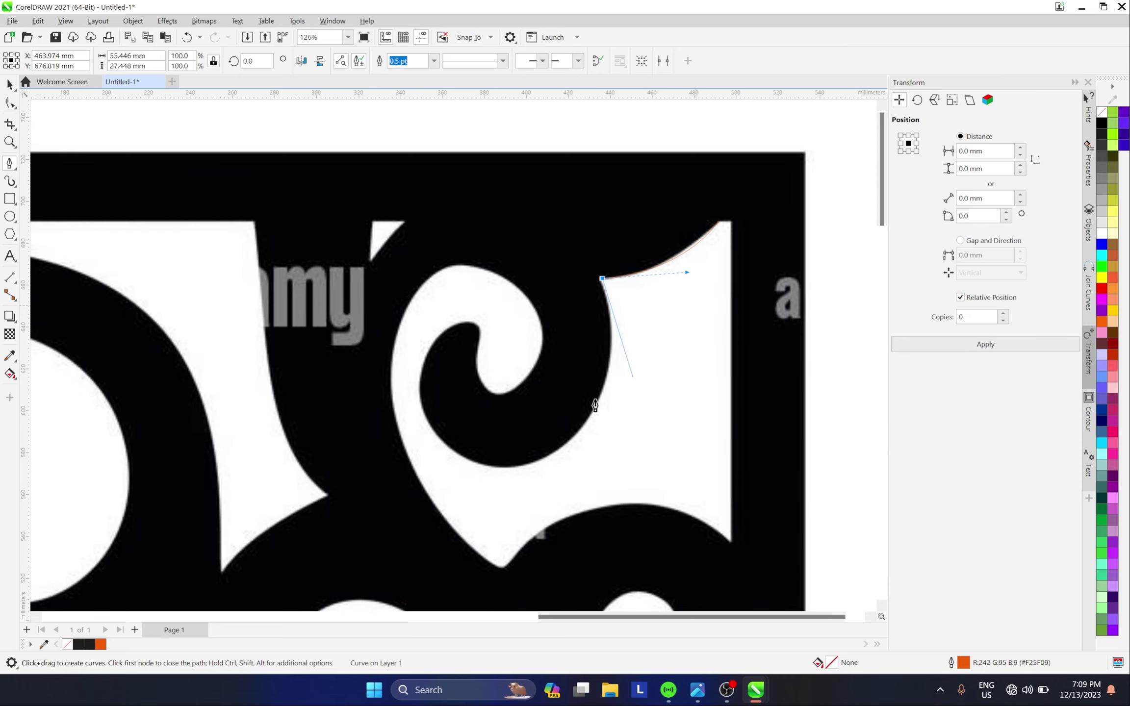
scroll(595, 412, down, 1)
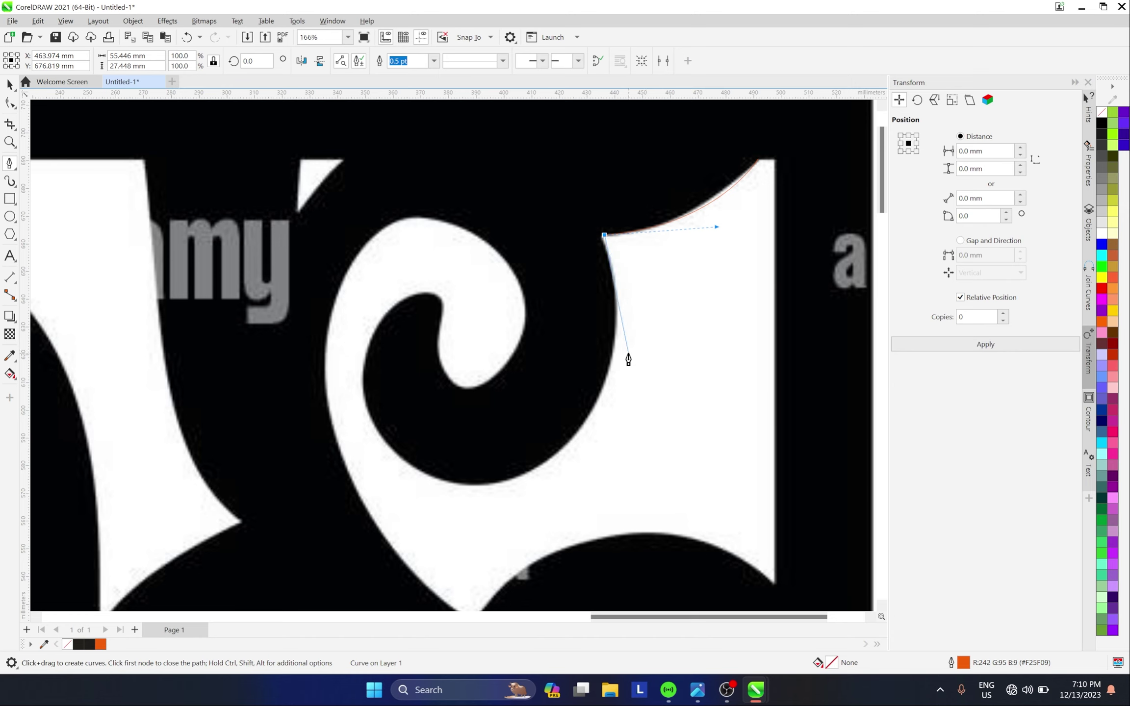
drag(613, 353, 598, 392)
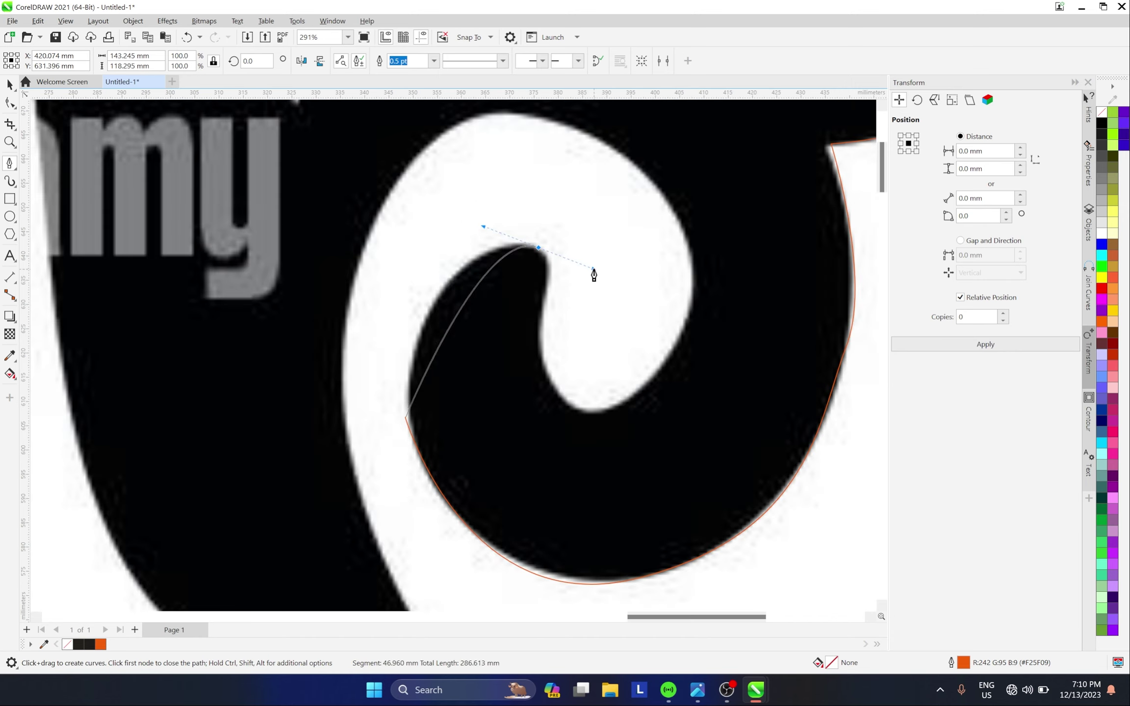
Trace the scroll's rounded tip and the bottom of its inner hook, removing the outgoing handle at the tip node.
mouse_move(539, 247)
mouse_down()
mouse_move(660, 295)
mouse_move(721, 253)
mouse_move(696, 252)
mouse_move(672, 272)
mouse_up()
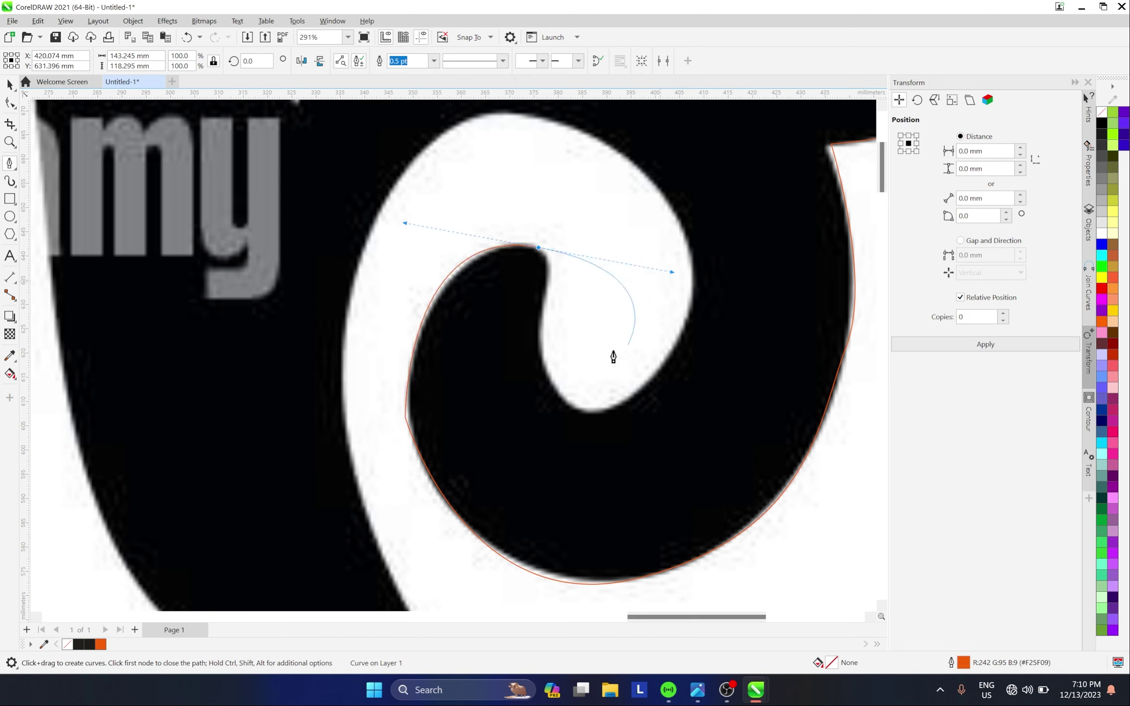
click(538, 248)
drag(540, 330, 523, 412)
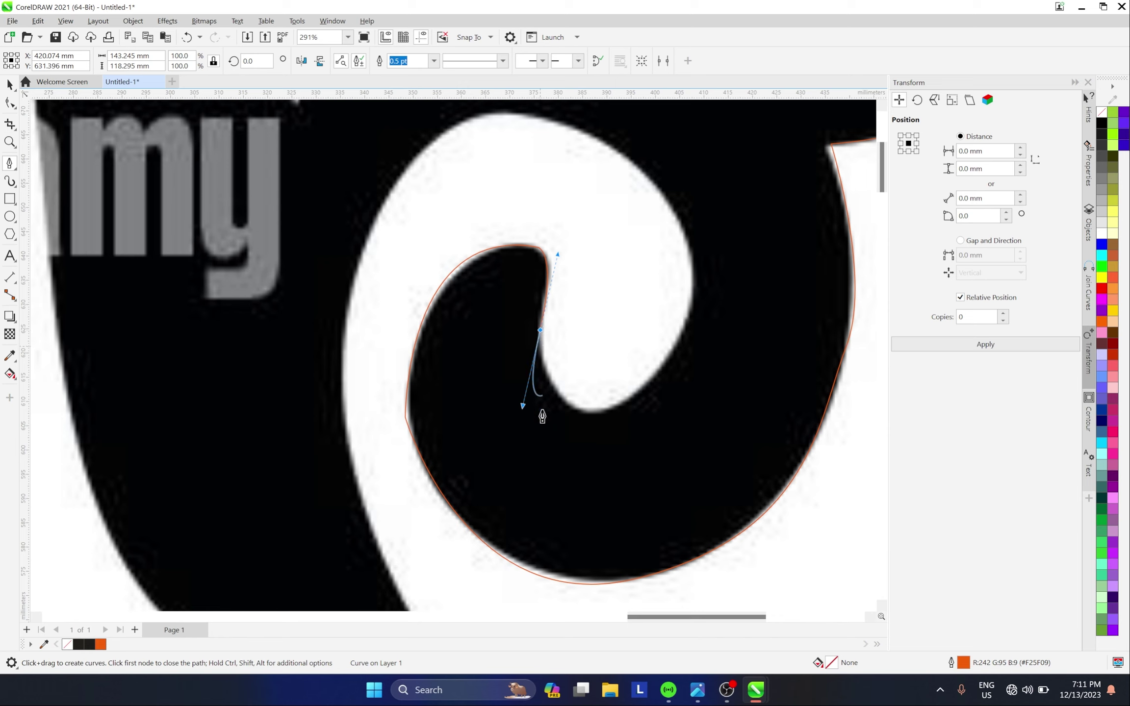
click(618, 408)
Continue the path over the top of the white hollow and down around the opening to its lower-right corner.
drag(663, 194, 578, 139)
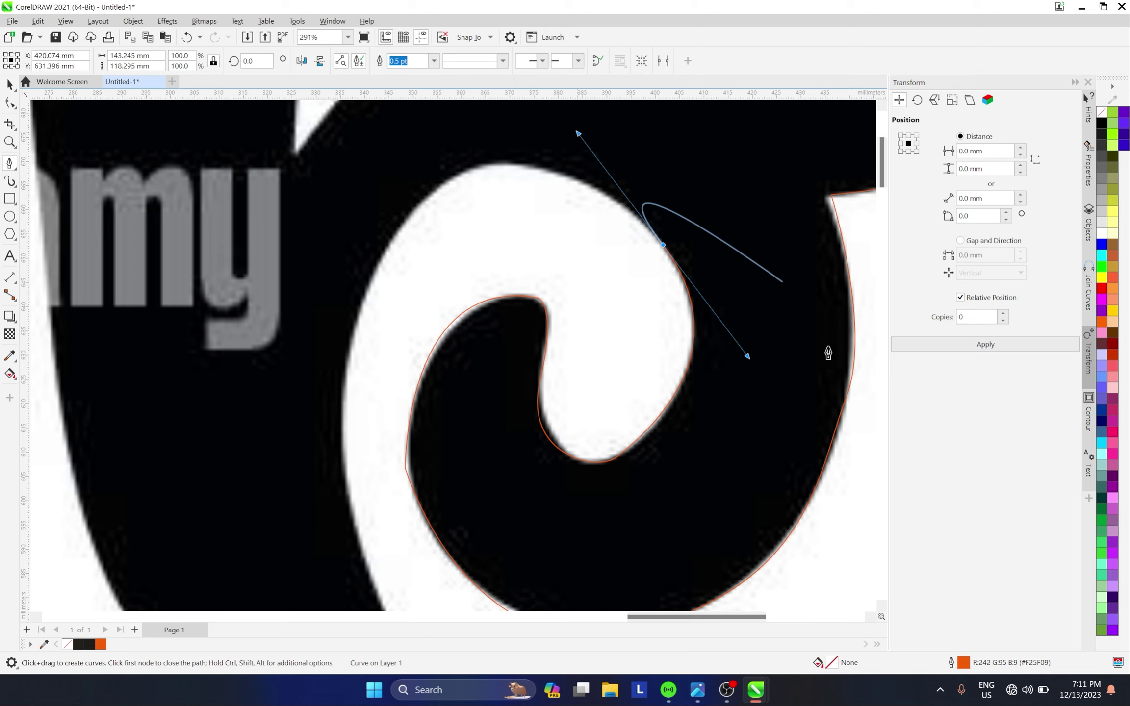
click(662, 243)
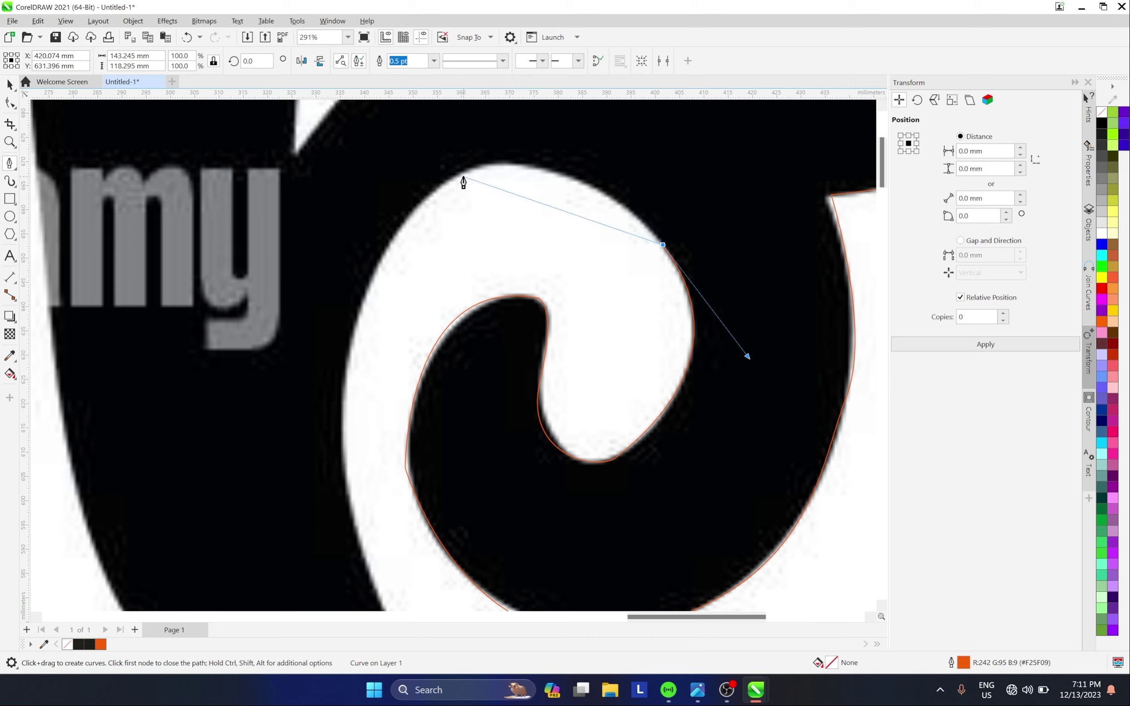
drag(464, 178, 352, 226)
scroll(762, 226, down, 5)
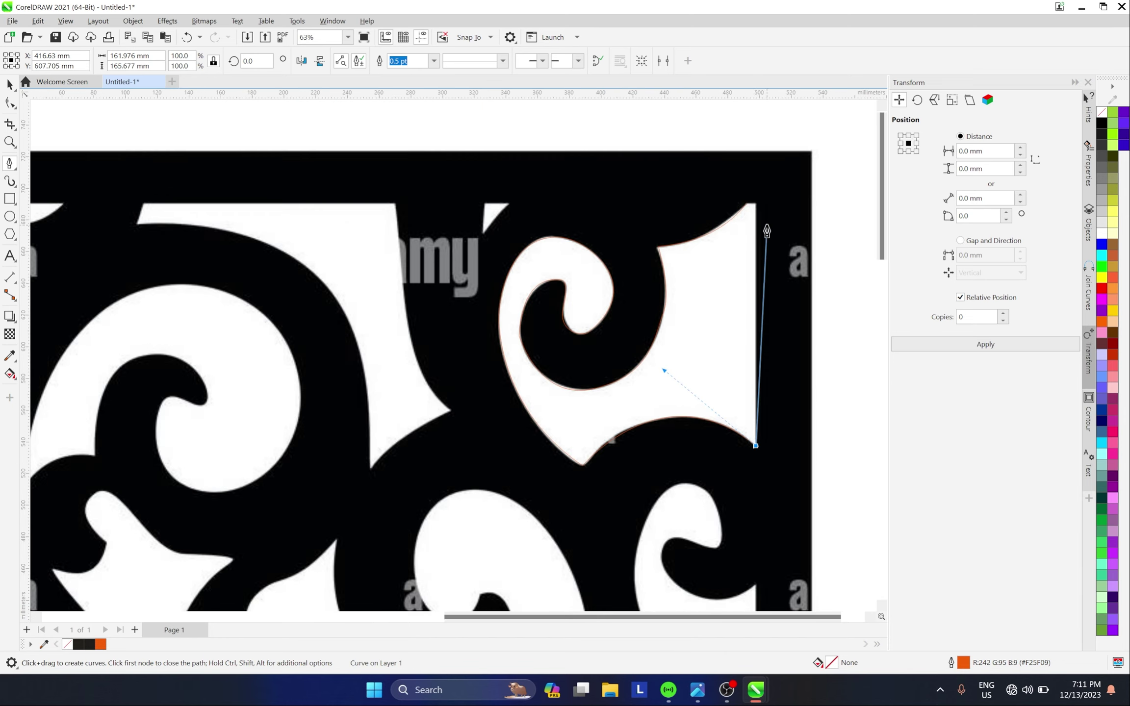
Trace the opening's straight right and top edges and close the path on its starting node.
scroll(761, 225, up, 3)
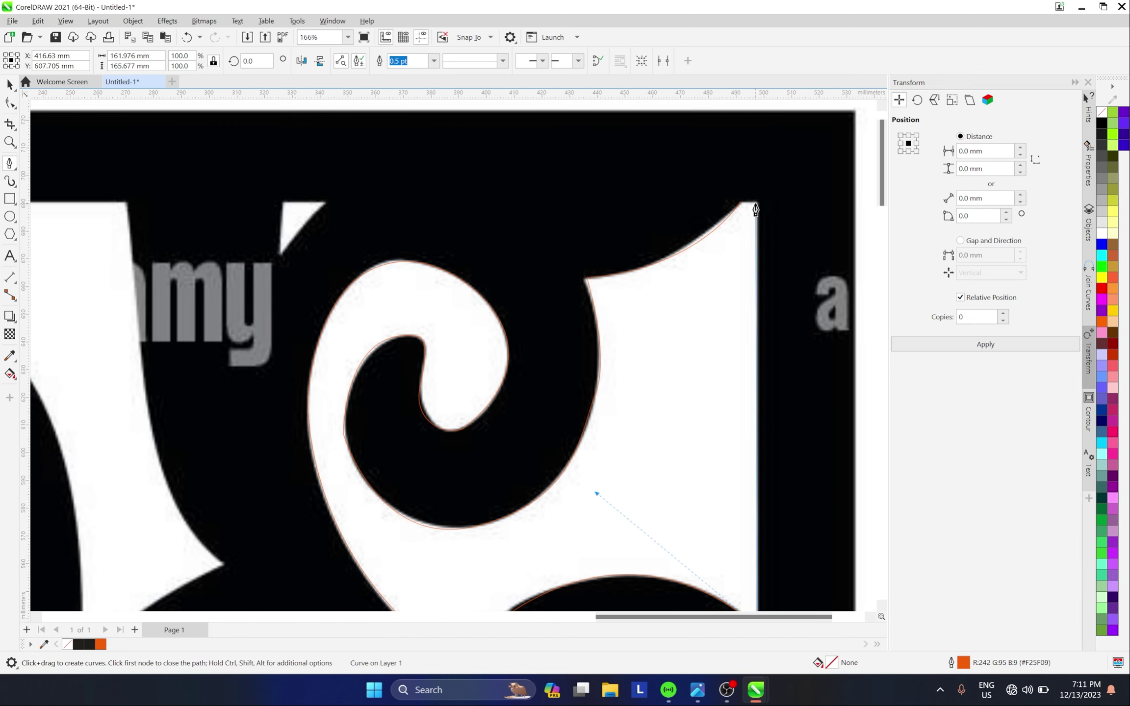
click(755, 210)
scroll(755, 211, down, 3)
scroll(755, 210, up, 6)
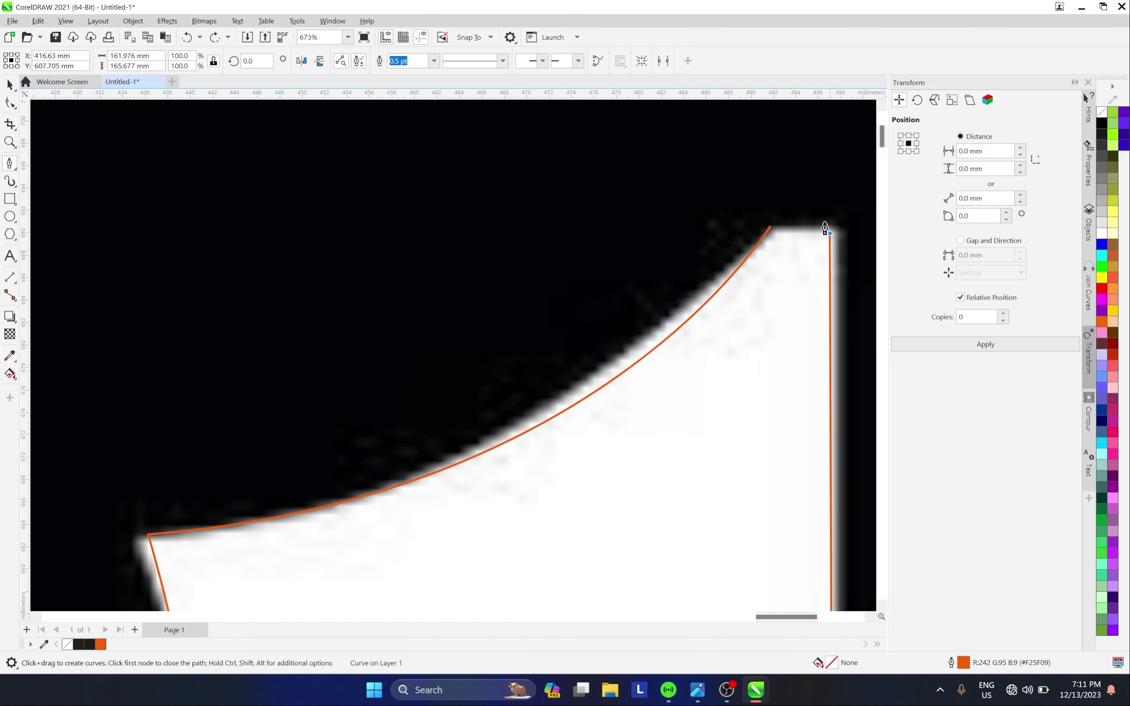
click(773, 226)
scroll(765, 304, up, 2)
scroll(782, 264, up, 6)
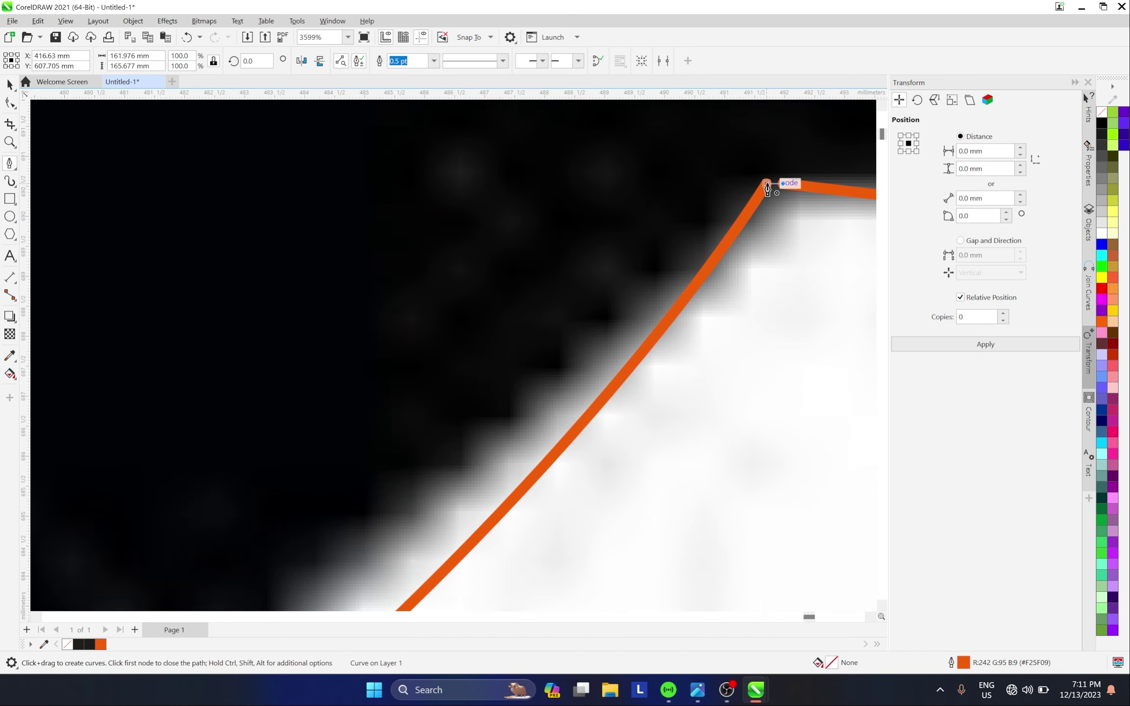
scroll(648, 289, down, 10)
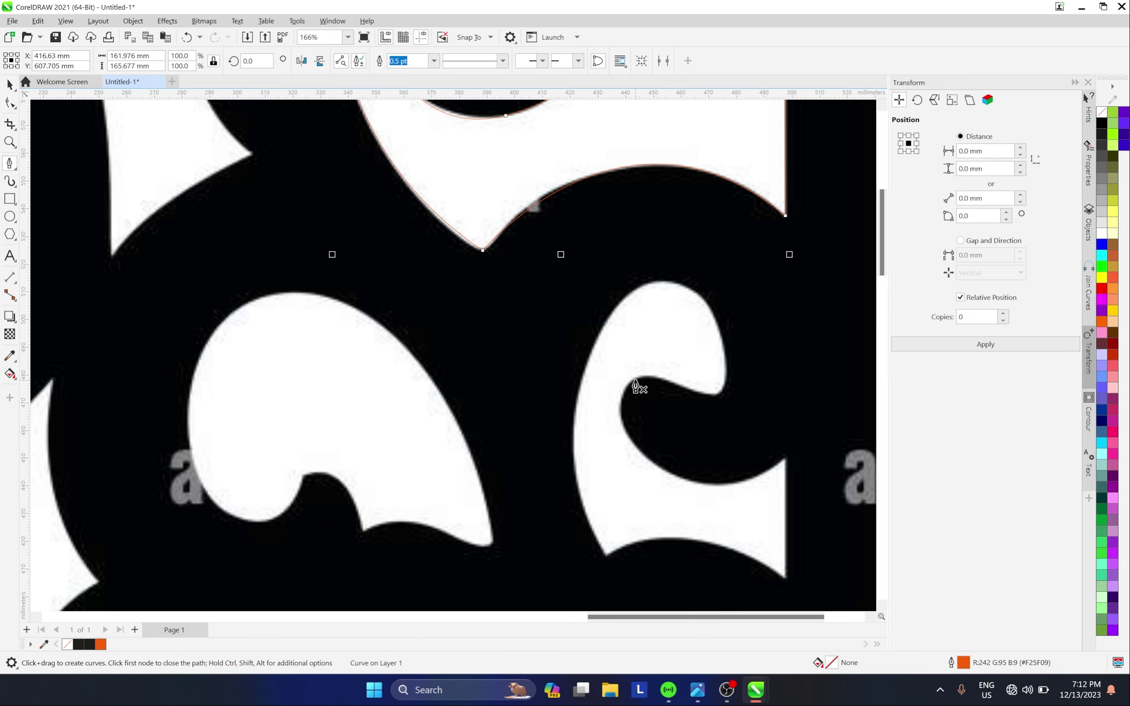
Trace the smaller scroll opening directly below the first one along the ornament's right edge.
click(637, 388)
click(713, 389)
click(676, 280)
scroll(657, 260, up, 1)
drag(583, 379, 572, 486)
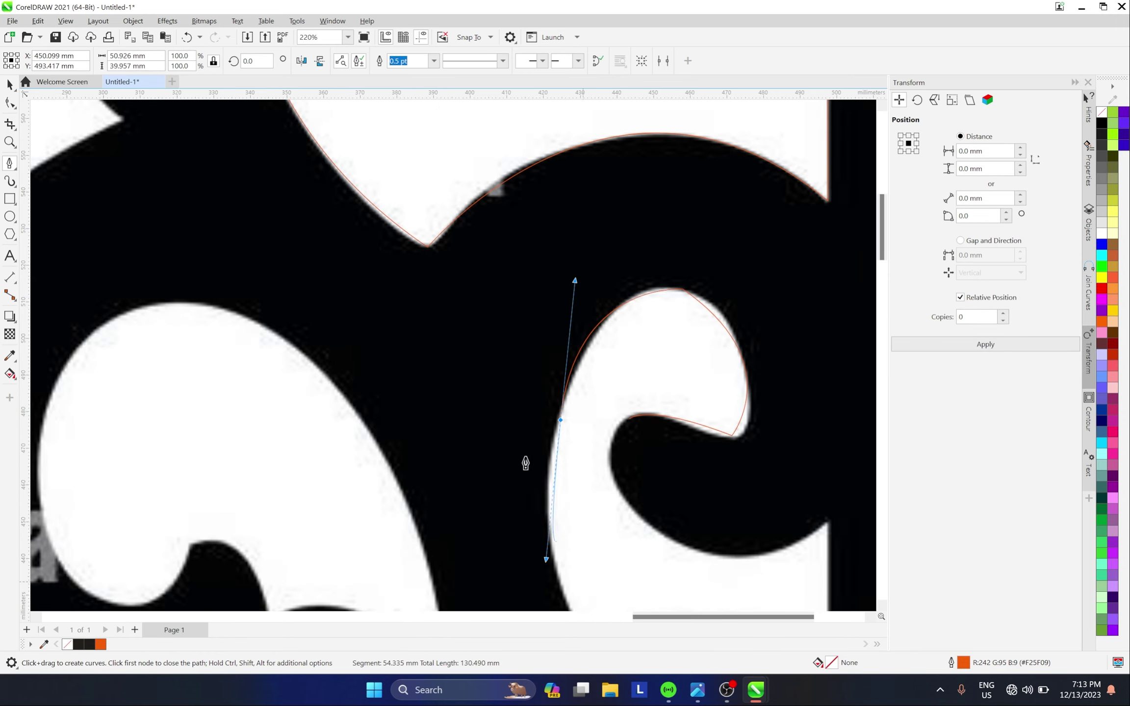
scroll(525, 463, down, 3)
scroll(530, 441, up, 2)
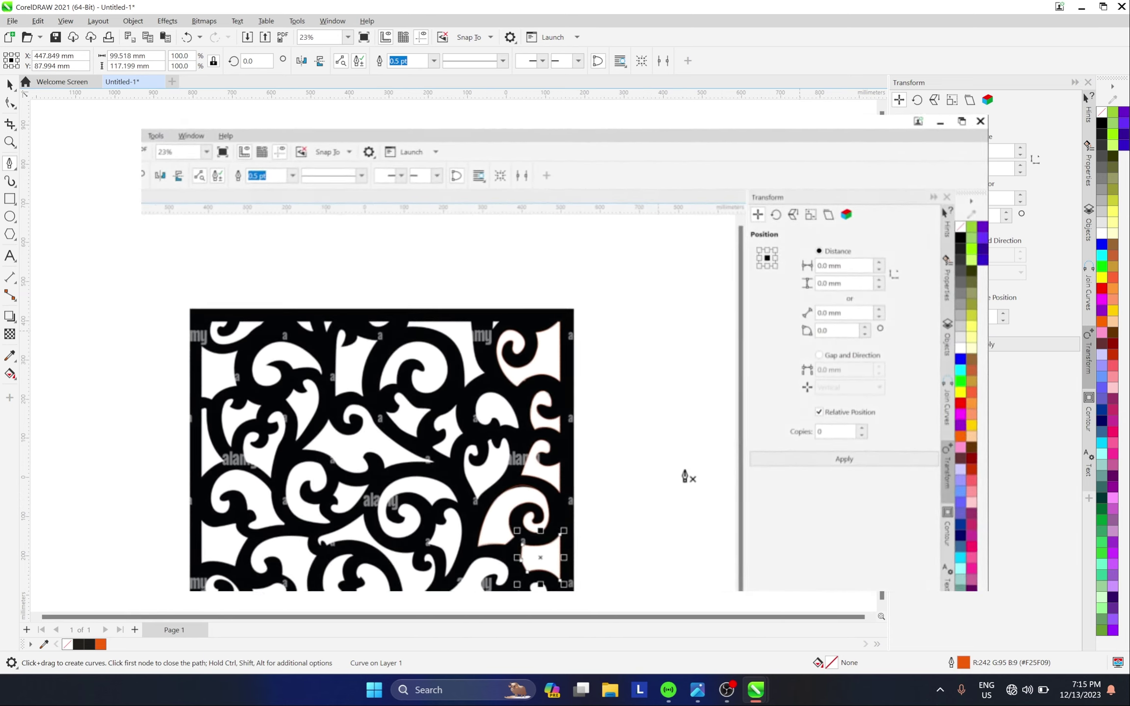
Select all five traced curves along the ornament's right side and fill them with blue #0000FF.
scroll(699, 270, down, 2)
scroll(697, 275, up, 1)
key(space)
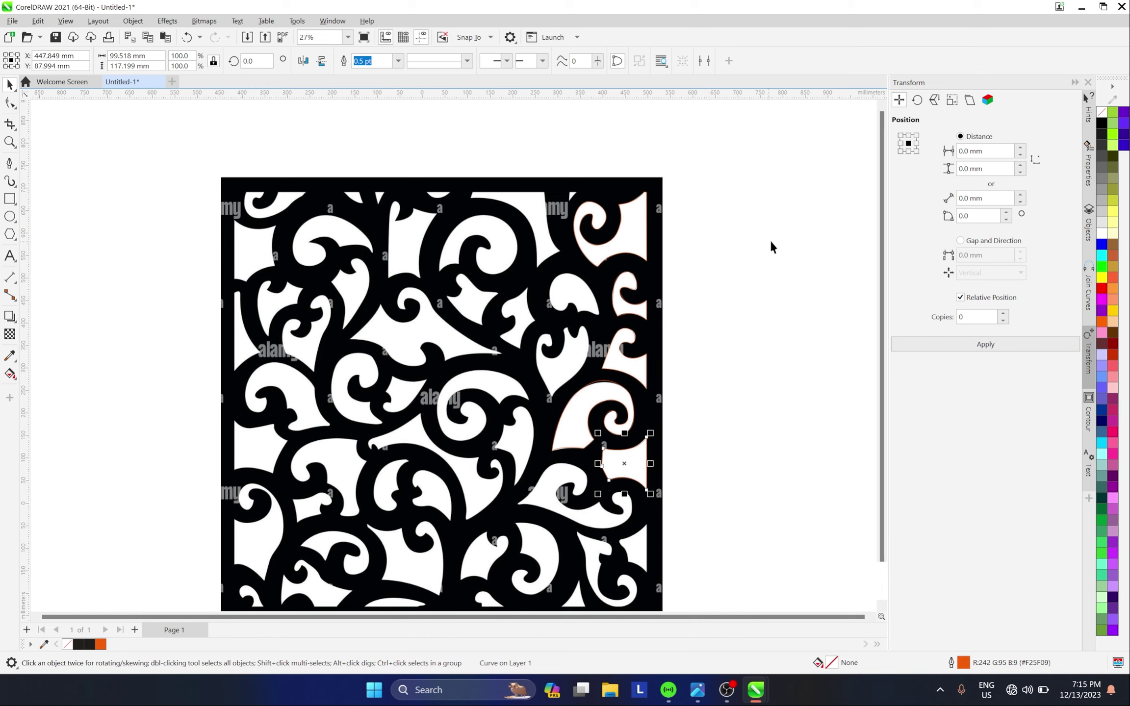
drag(517, 148, 736, 575)
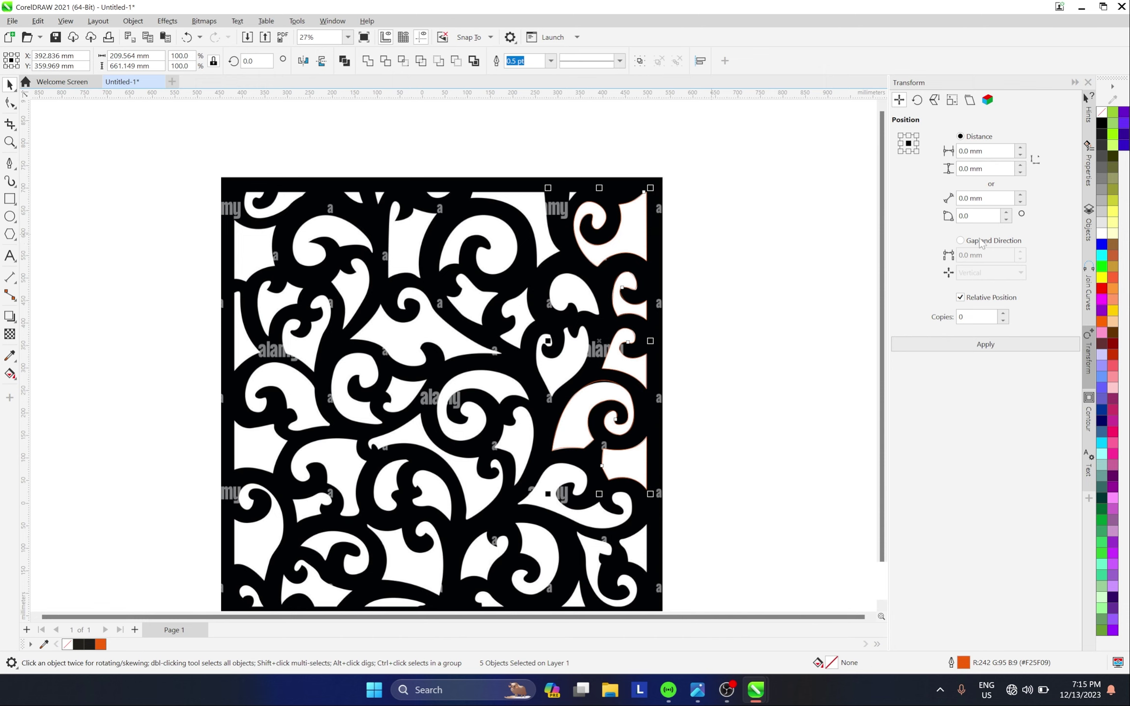
click(1103, 244)
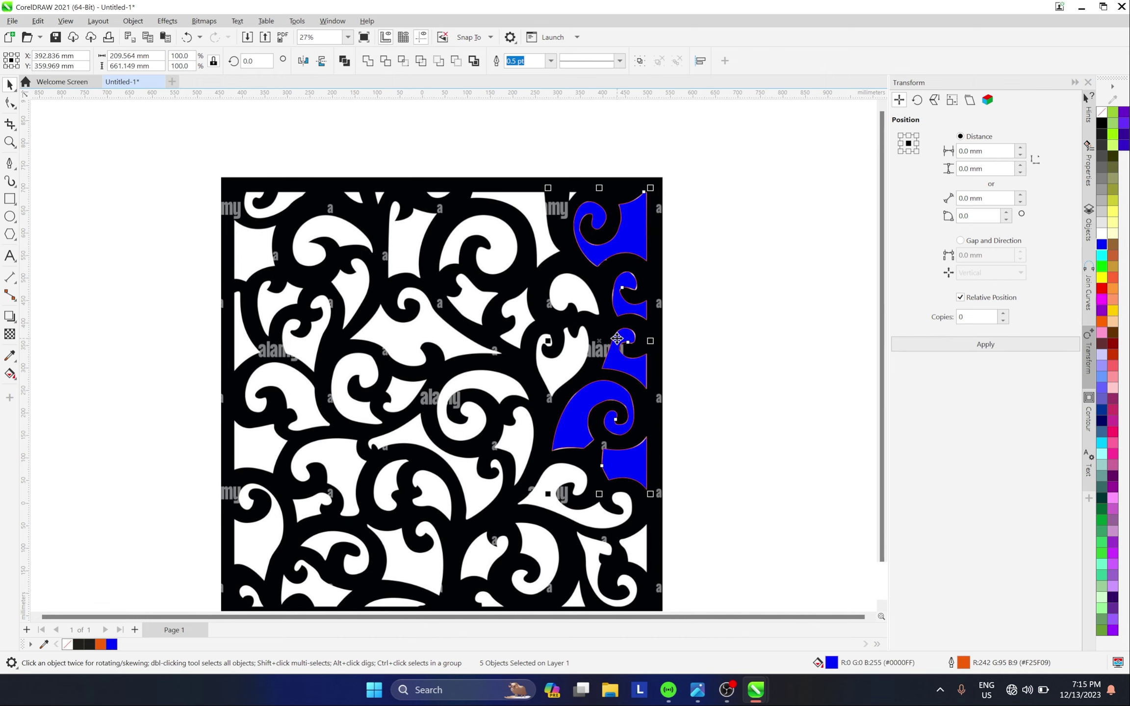
Trace further openings in the lower-right and central parts of the ornament with the Pen tool.
scroll(654, 337, up, 2)
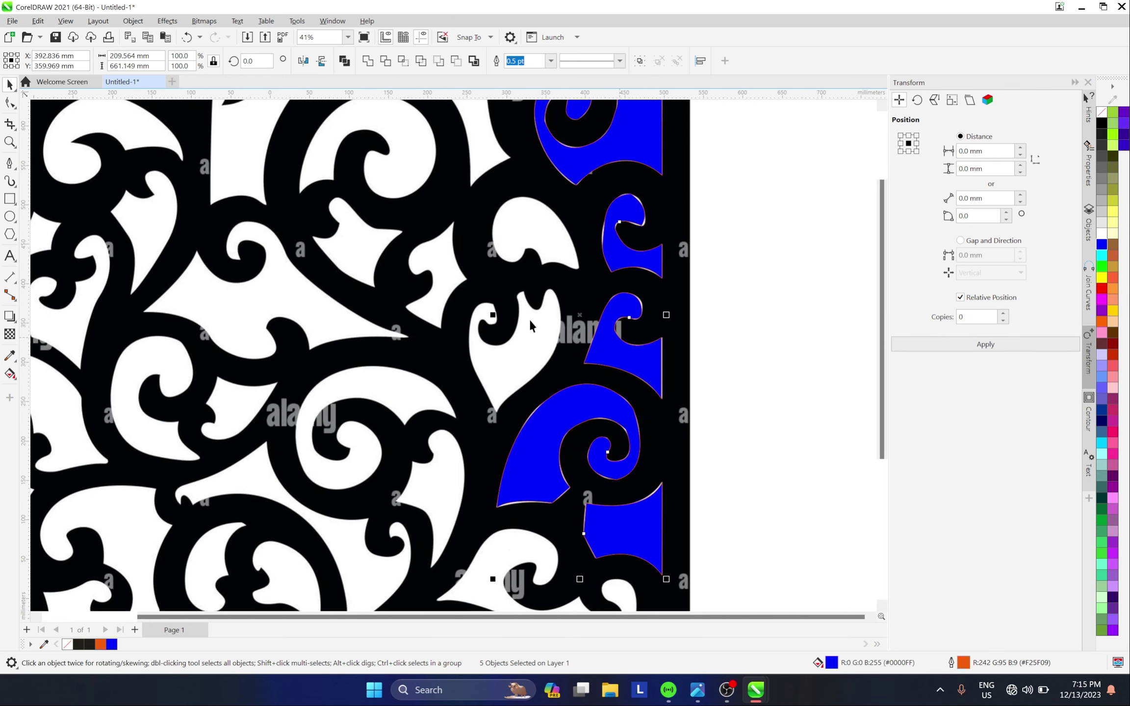
scroll(580, 428, down, 2)
scroll(683, 343, down, 1)
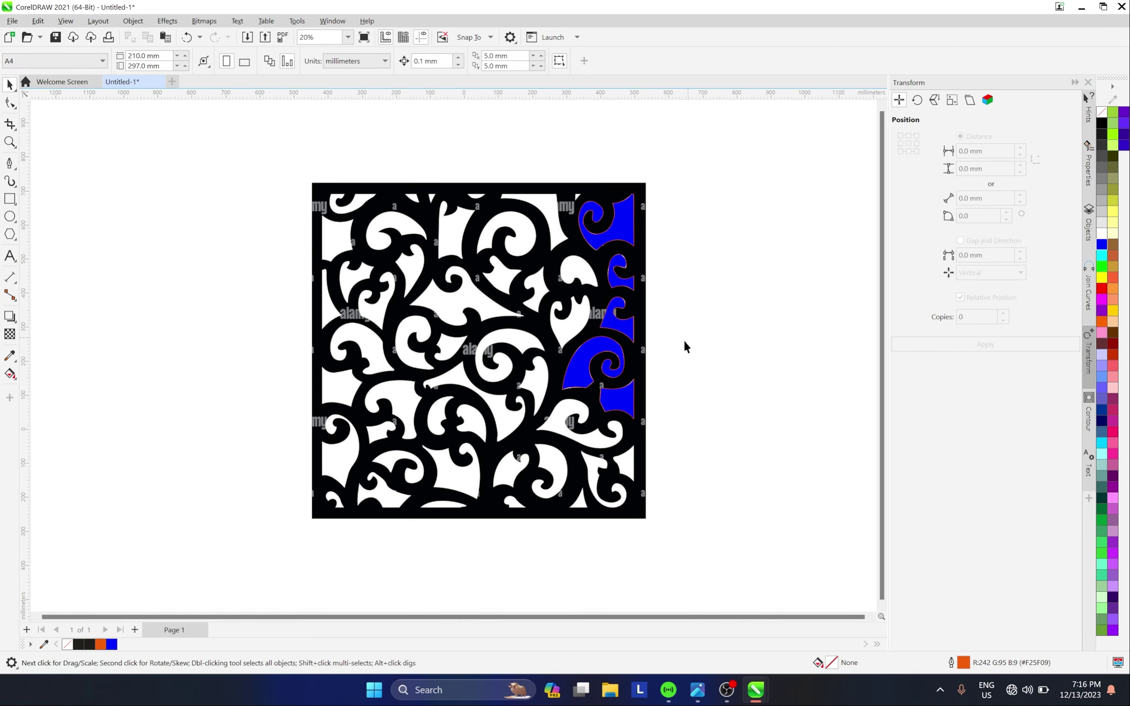
scroll(726, 328, up, 1)
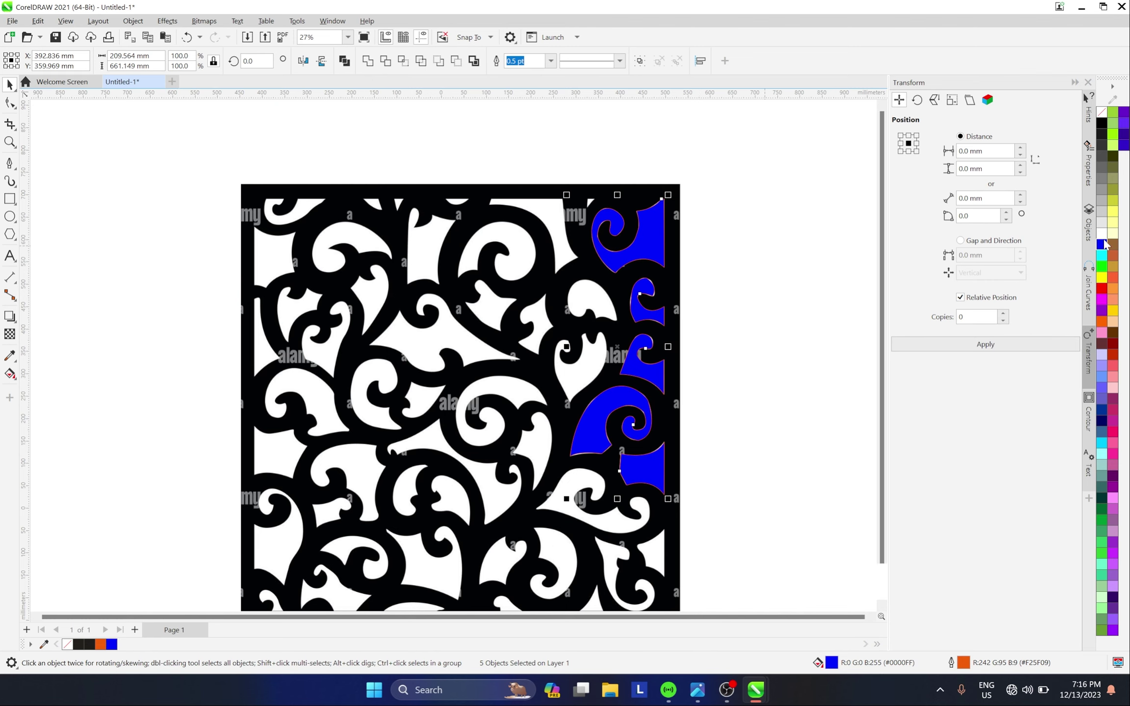
scroll(643, 454, up, 2)
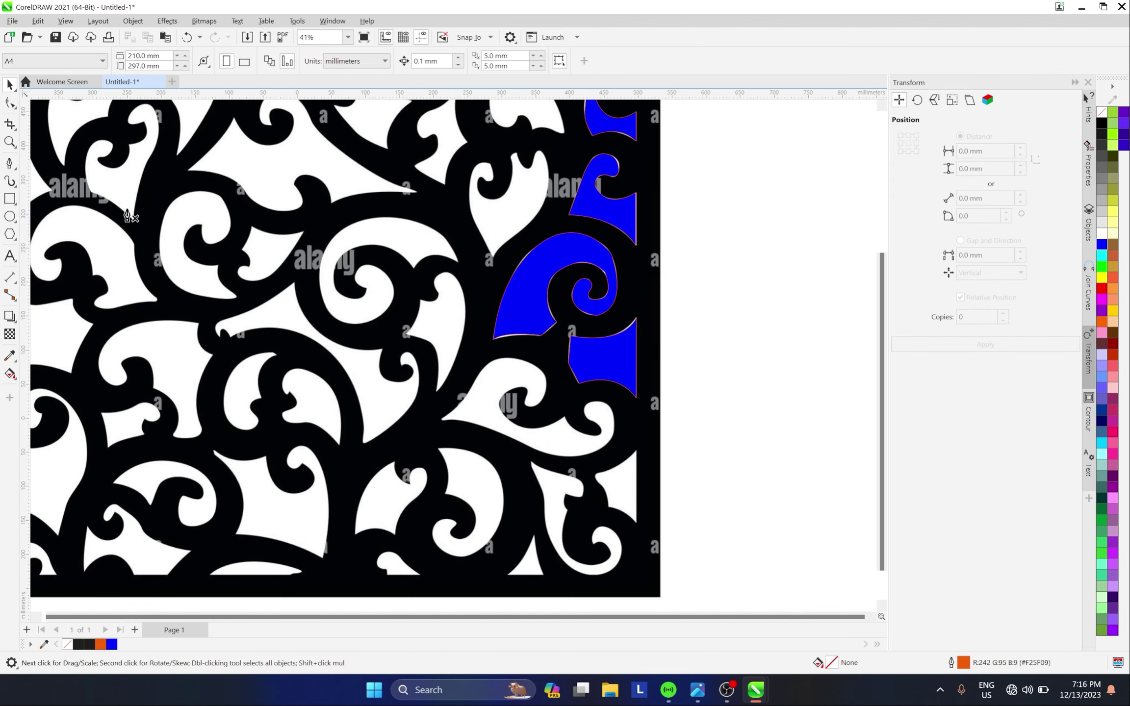
key(F5)
scroll(642, 453, down, 3)
scroll(692, 551, up, 5)
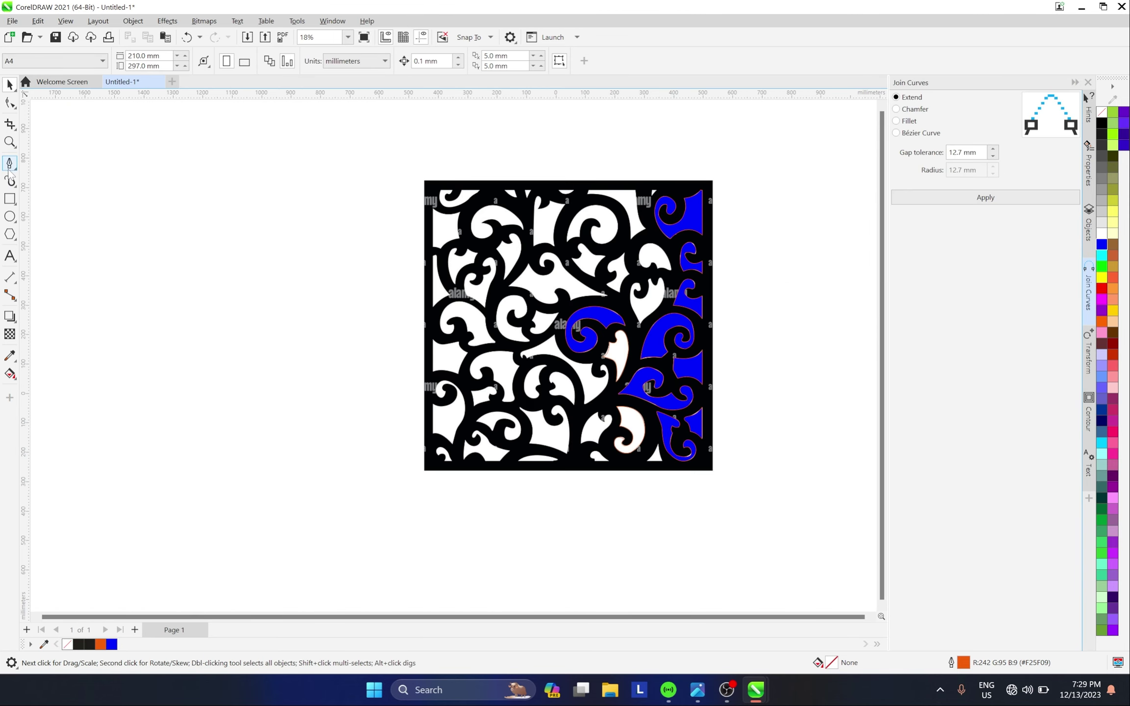
Trace the lower-left rounded edge of the teardrop-shaped opening in the ornament's upper right with the 3-Point Curve tool.
click(14, 185)
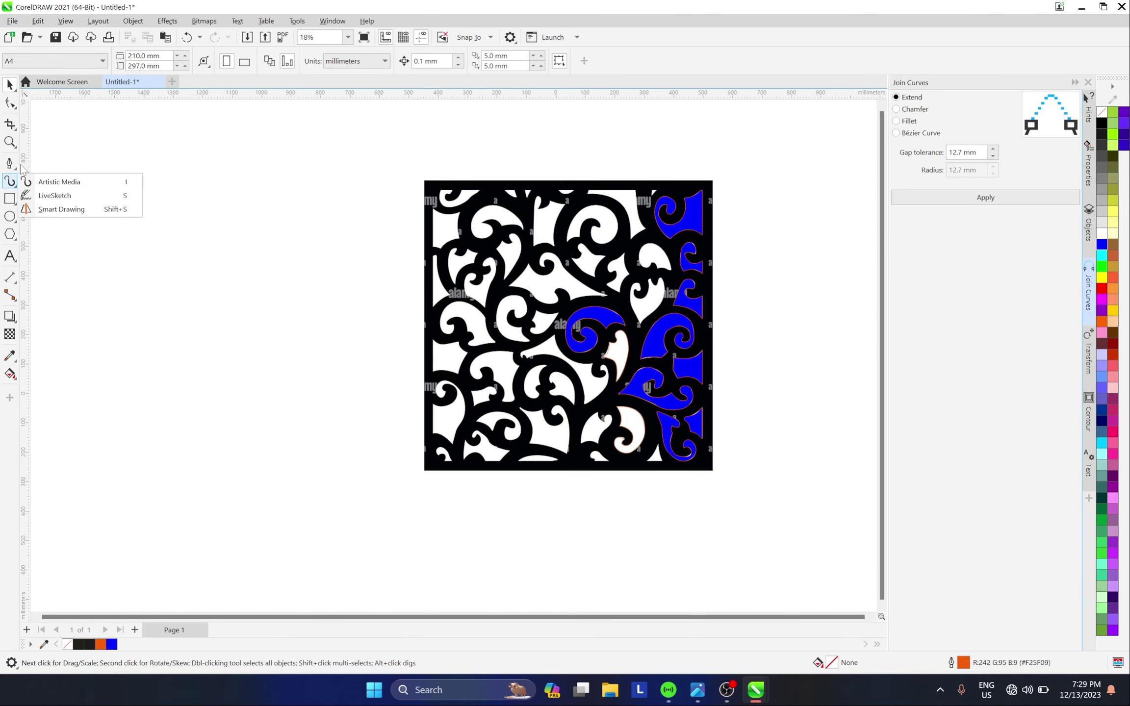
key(Escape)
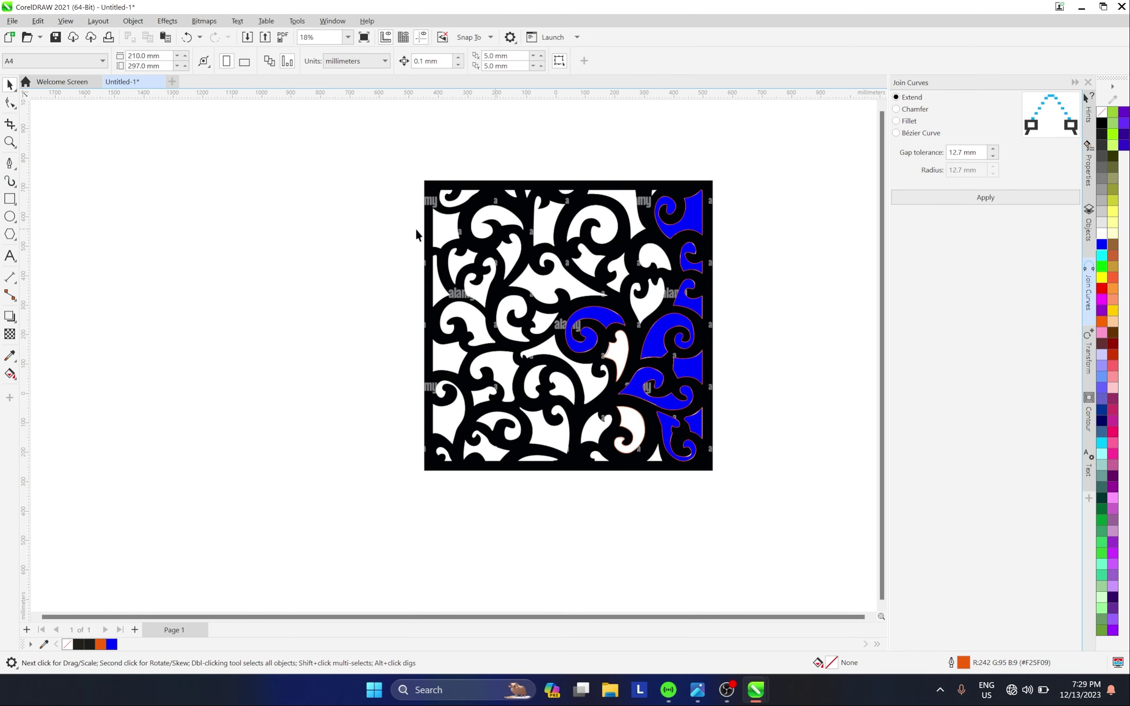
click(10, 165)
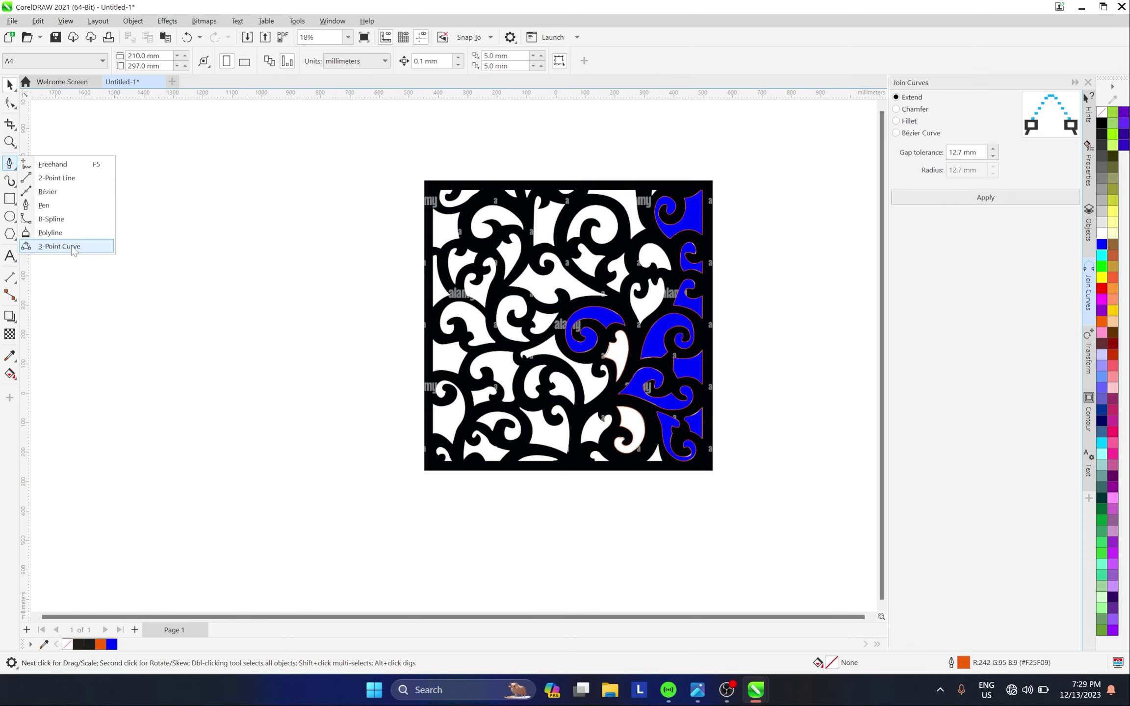
click(54, 239)
scroll(725, 279, up, 2)
scroll(606, 245, up, 5)
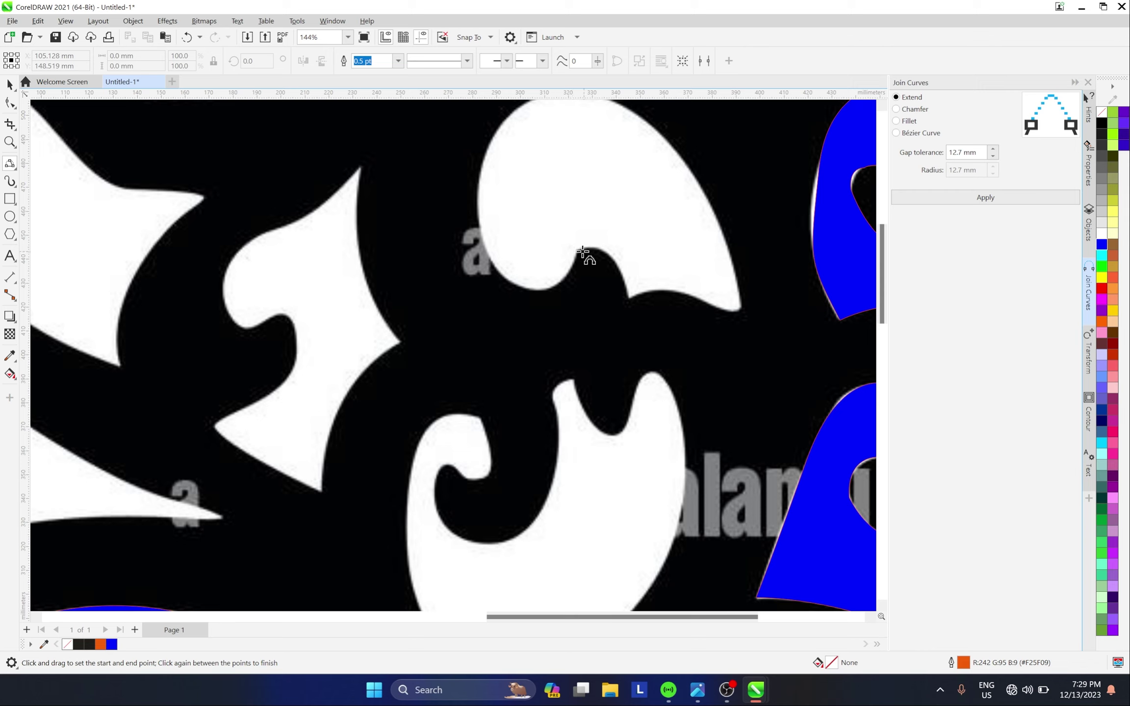
drag(579, 250, 479, 214)
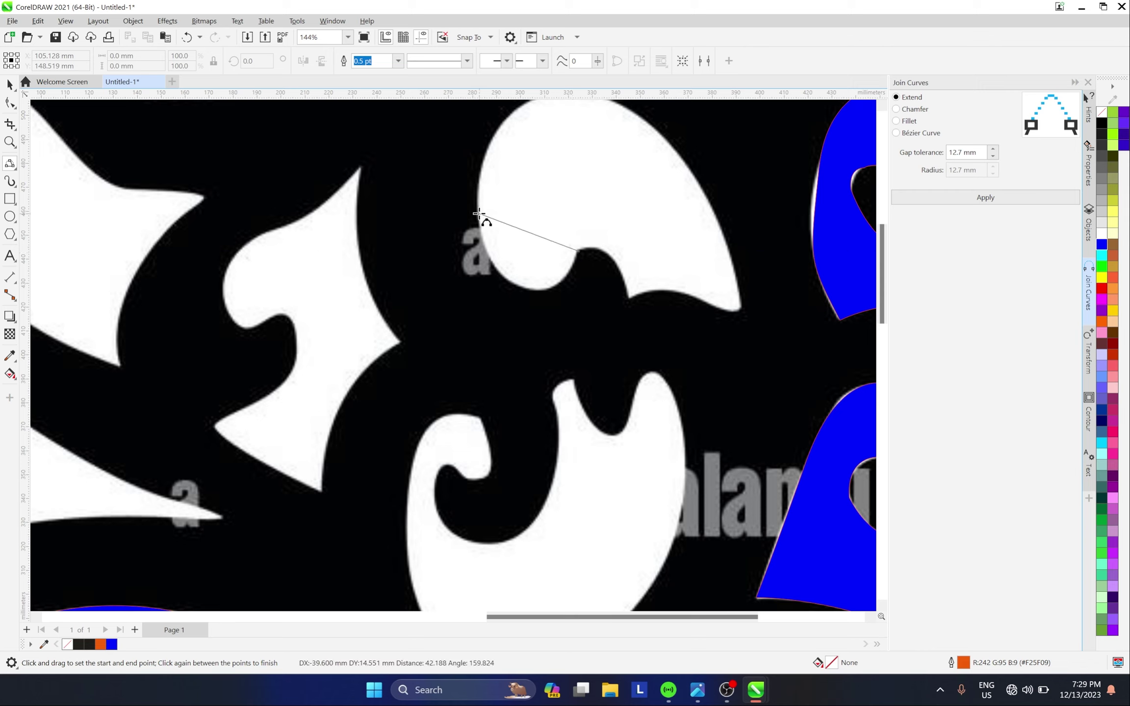
click(530, 283)
Trace the teardrop opening's upper arc and its long right edge down to the tip with three-point curves.
scroll(786, 220, up, 1)
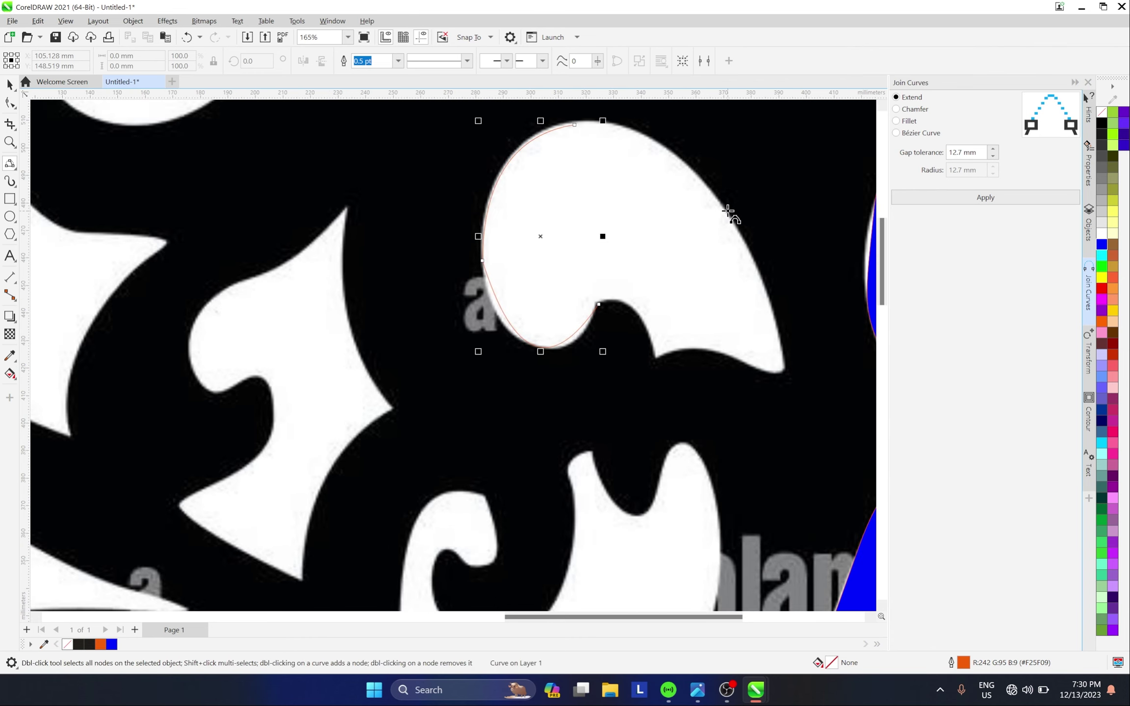
drag(728, 211, 660, 143)
scroll(676, 182, down, 1)
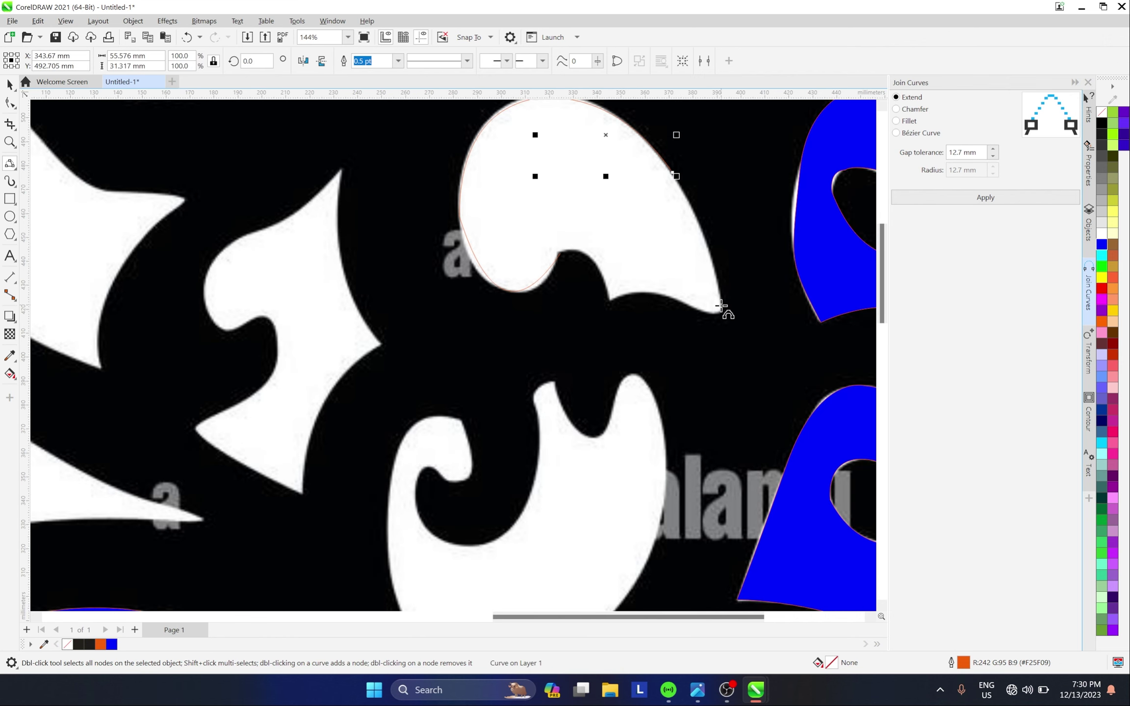
drag(722, 308, 674, 175)
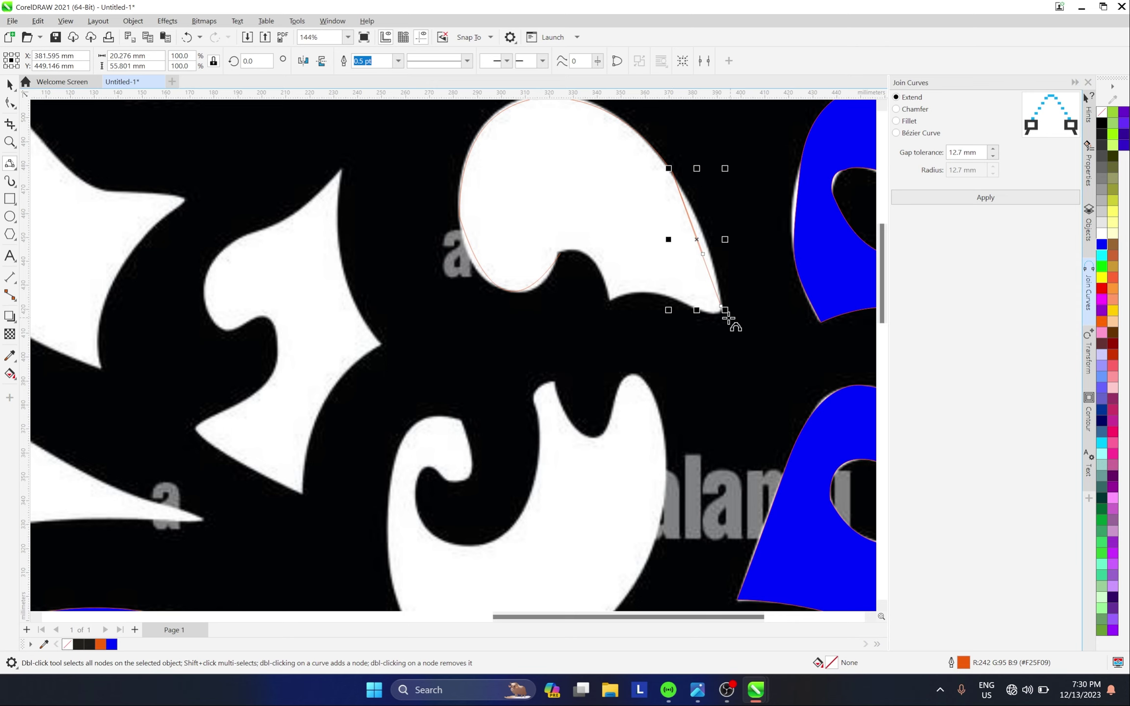
Trace the teardrop opening's wavy bottom edge and inner notch, connecting the curves to the existing end nodes.
scroll(735, 304, up, 5)
scroll(734, 304, up, 5)
drag(555, 259, 403, 276)
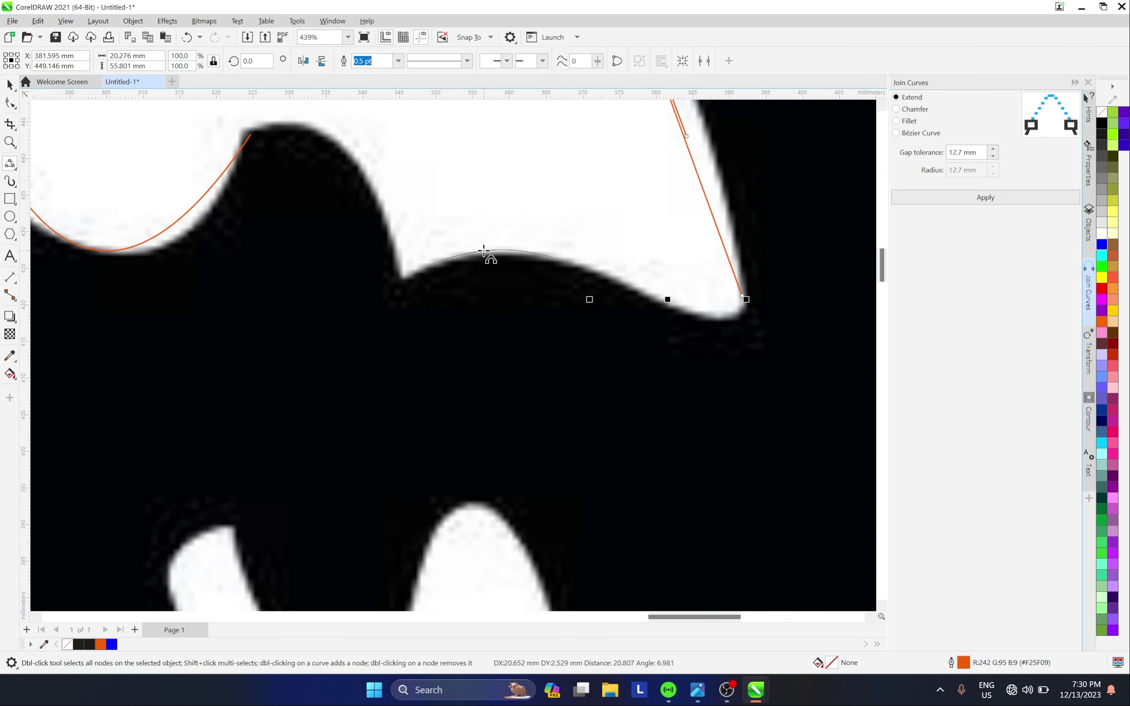
click(487, 251)
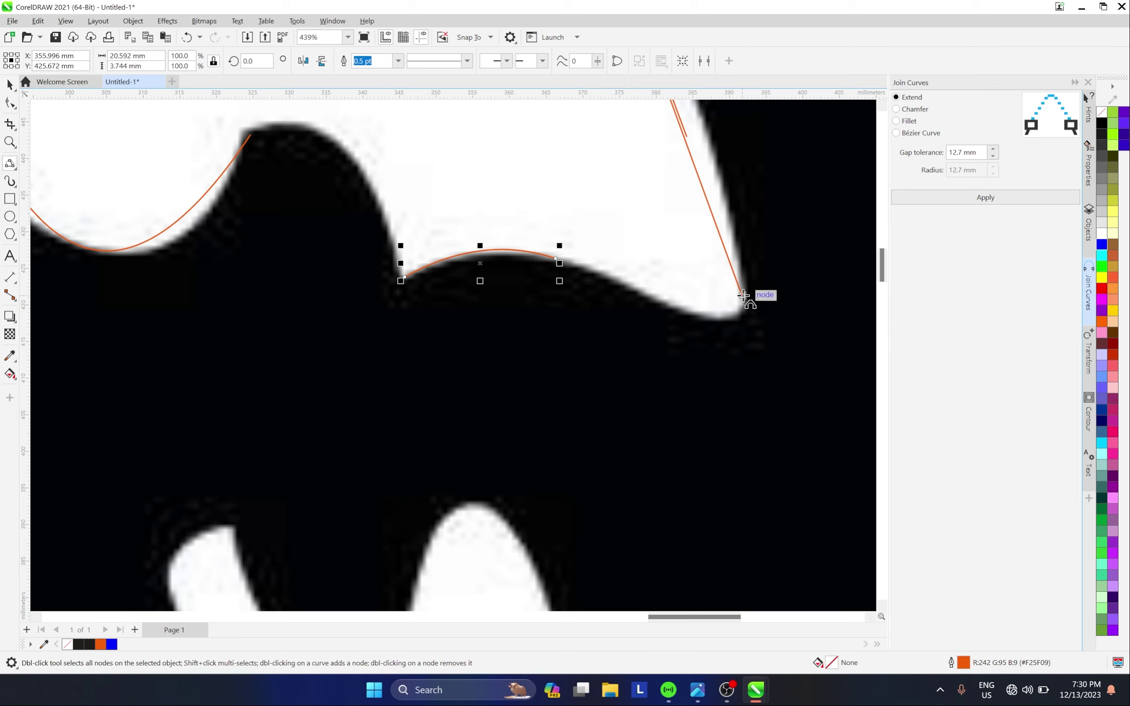
click(743, 294)
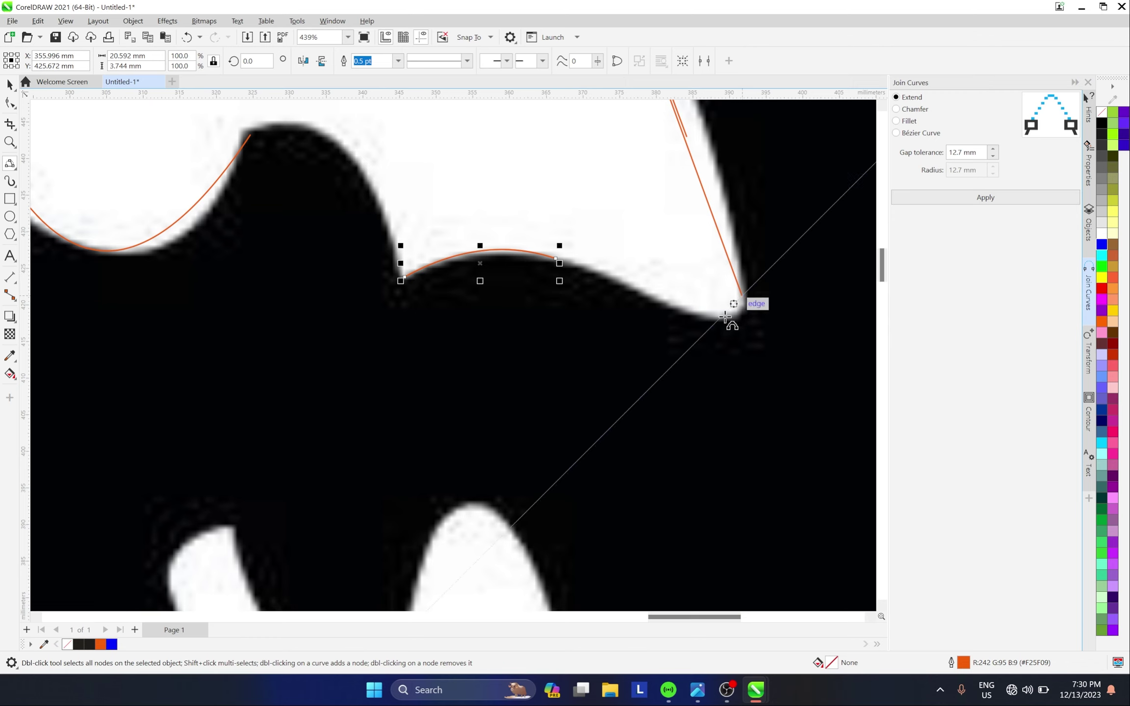
click(250, 135)
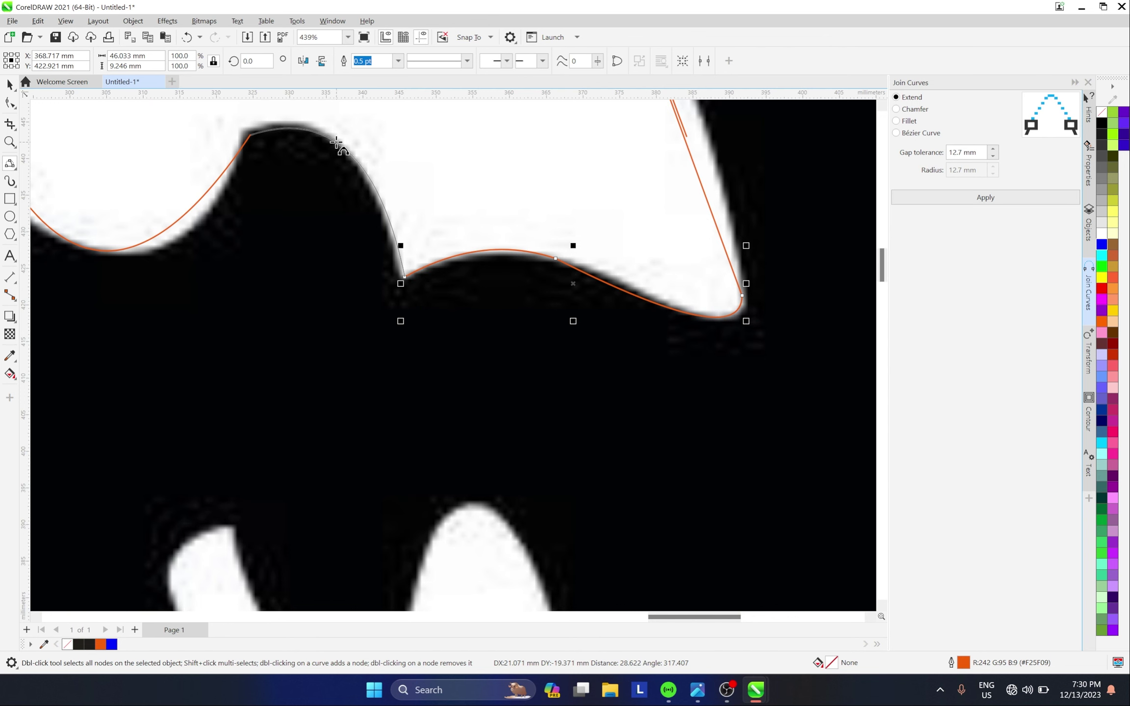
Try to fill the four selected curves around the teardrop opening with blue #0000FF.
key(F4)
click(9, 84)
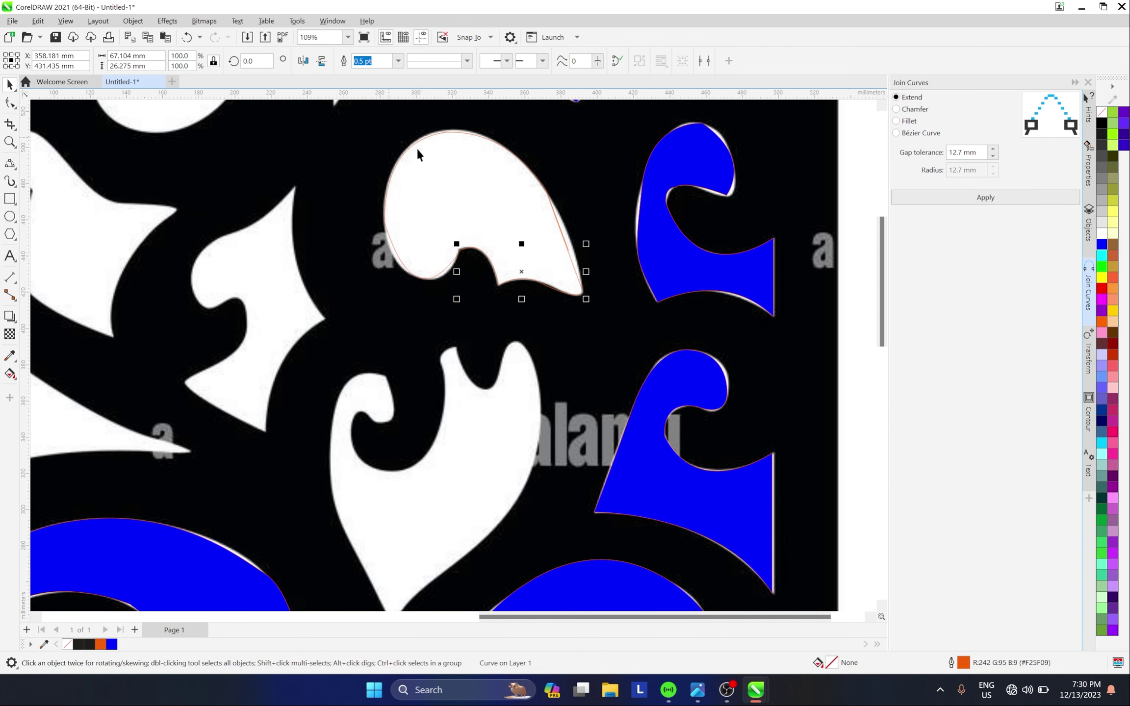
drag(373, 122, 576, 336)
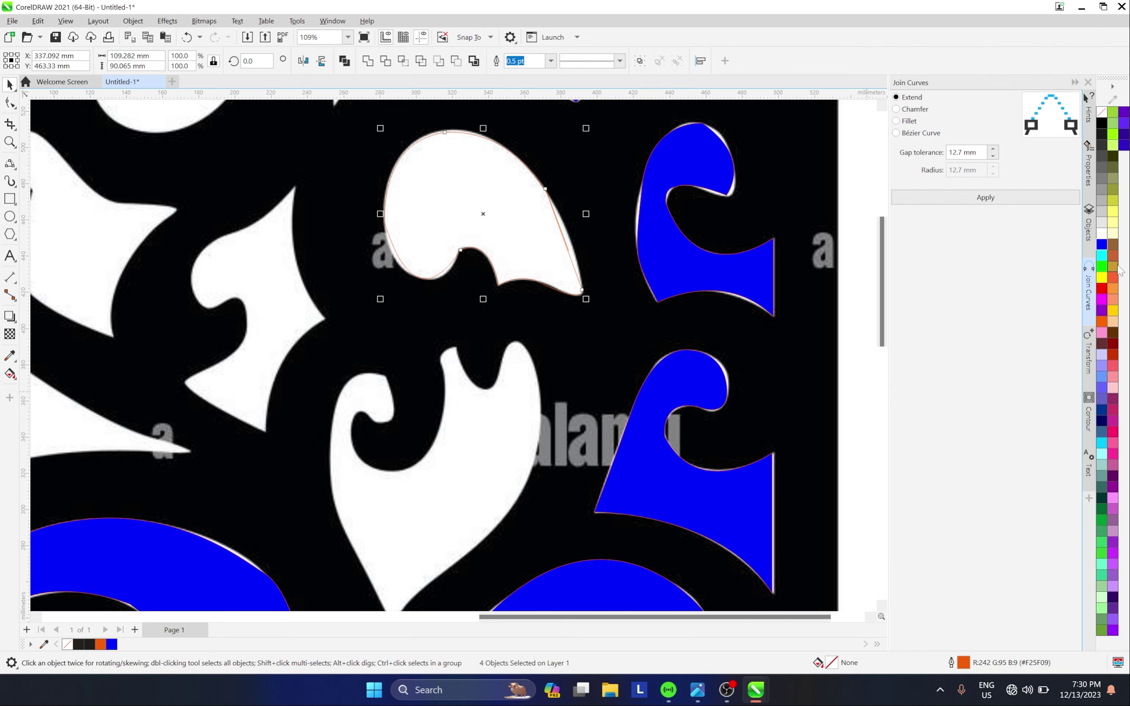
scroll(538, 254, up, 1)
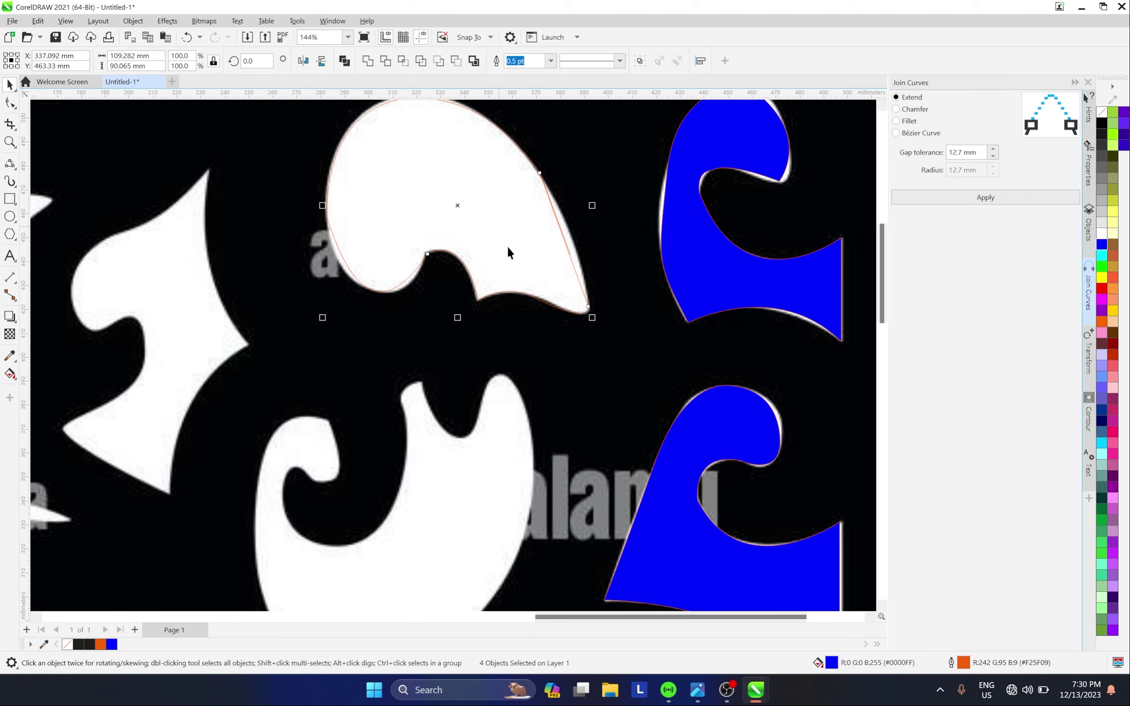
key(Escape)
scroll(474, 275, down, 2)
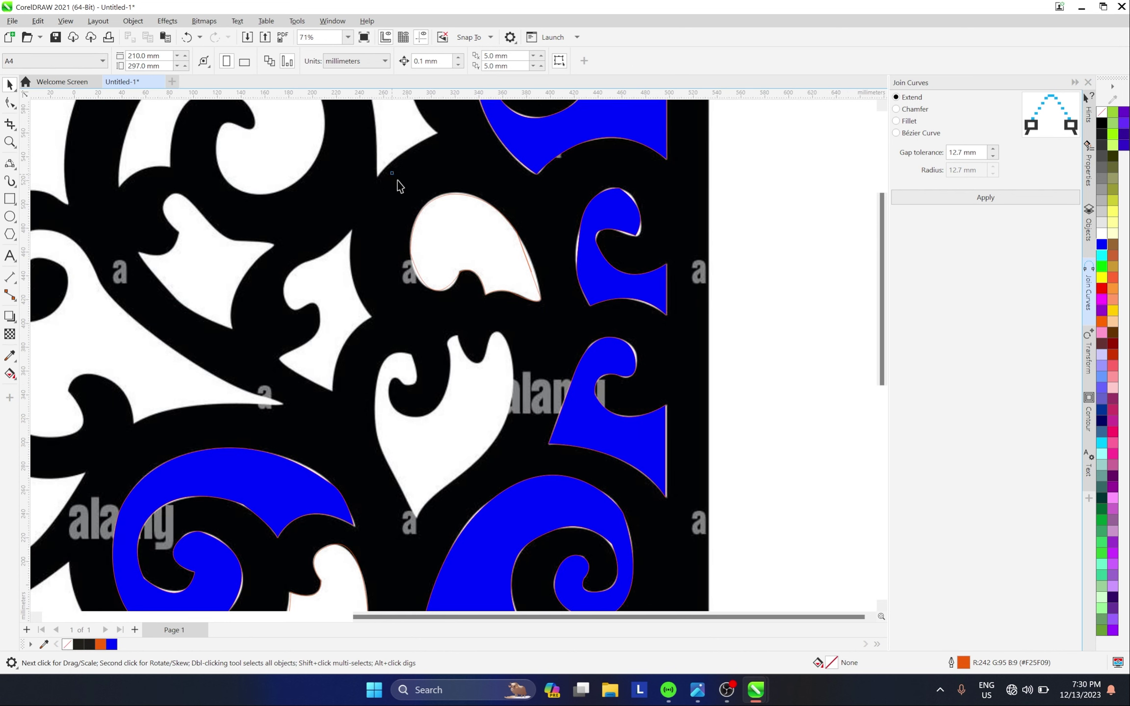
Select the teardrop opening's four curves and toggle the Contour docker in the list of available dockers.
drag(391, 172, 555, 318)
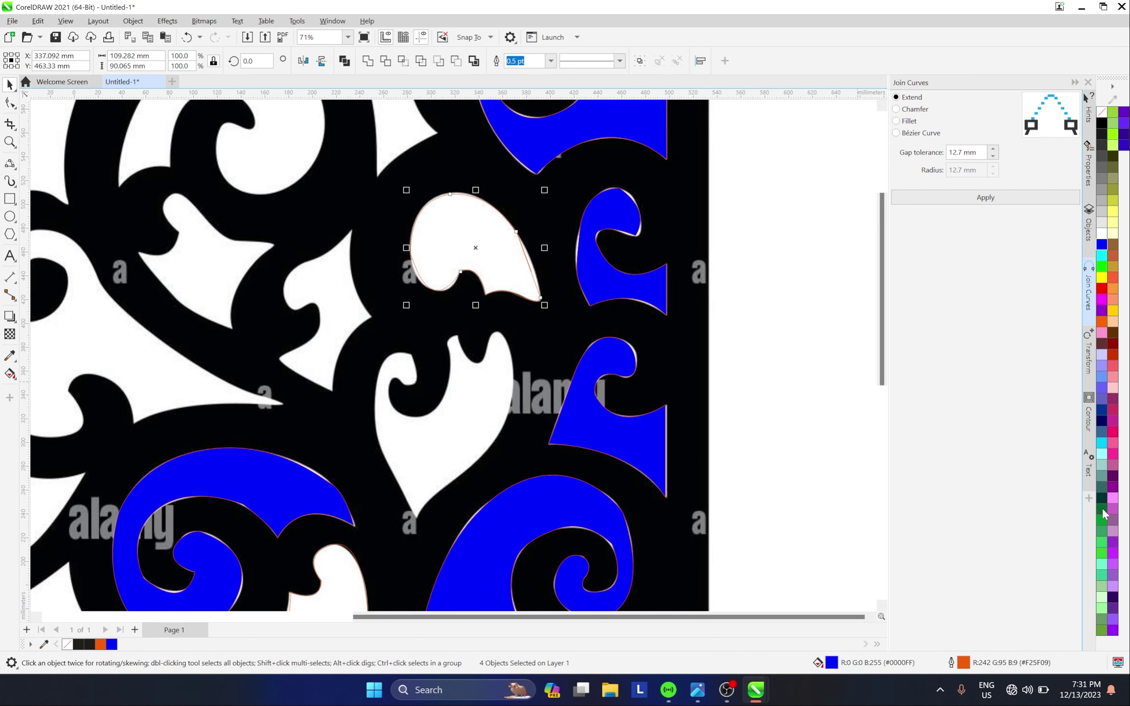
click(1088, 297)
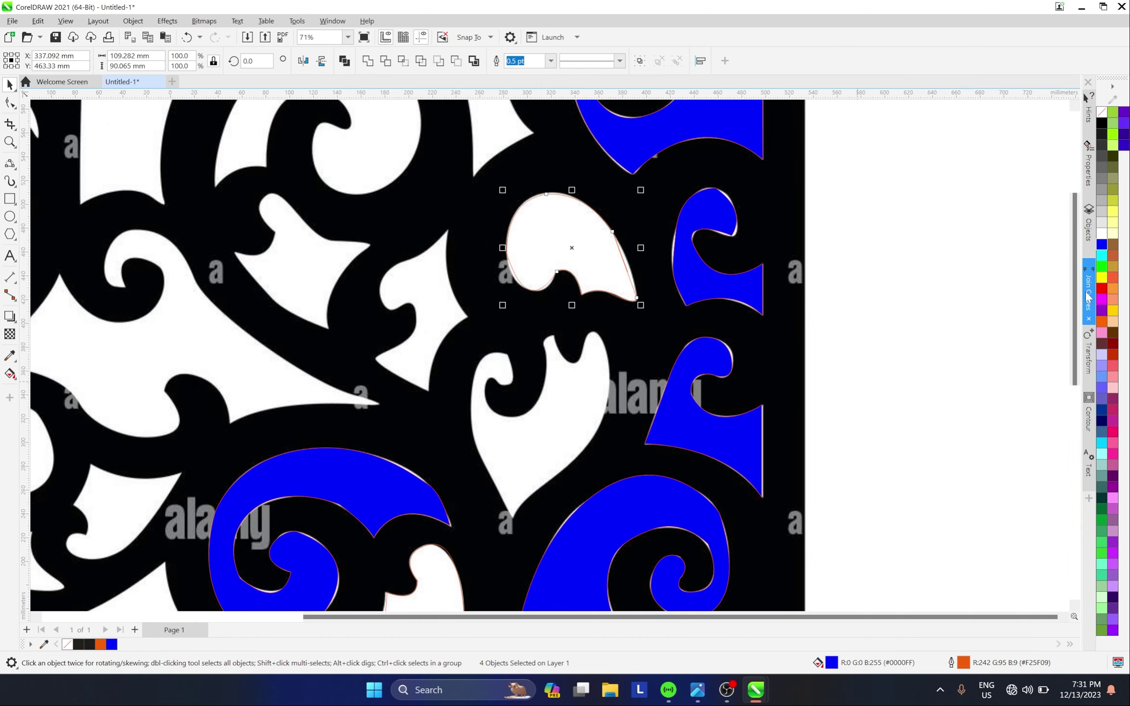
click(1088, 297)
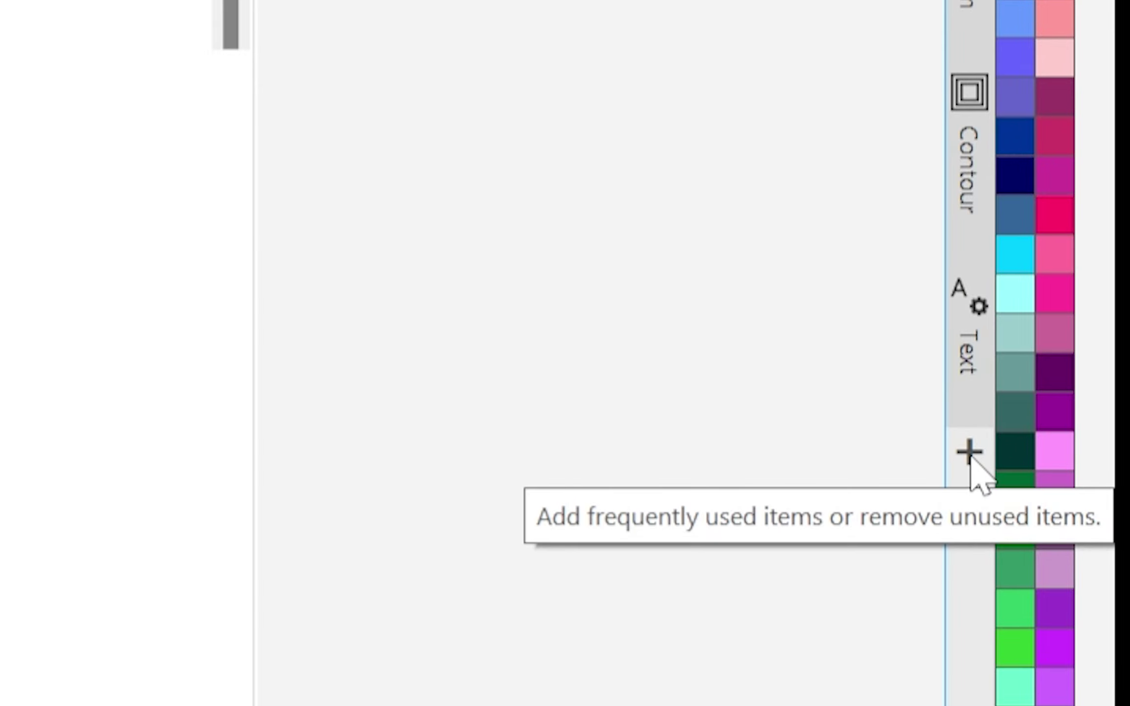
click(969, 452)
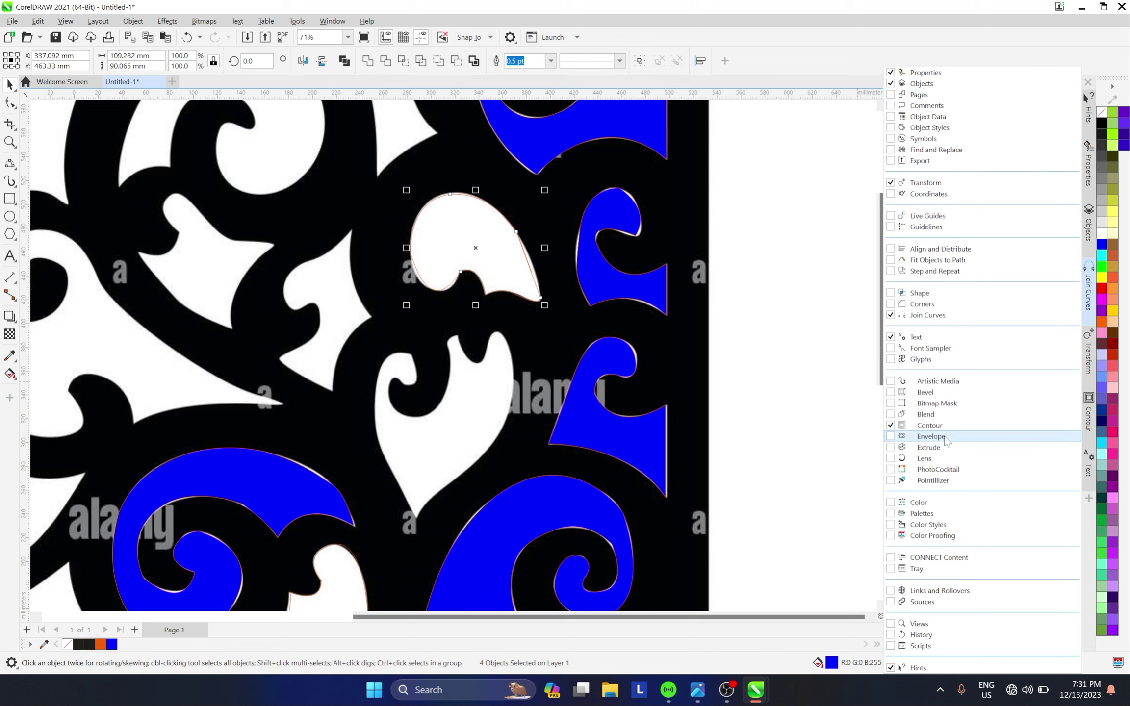
click(930, 425)
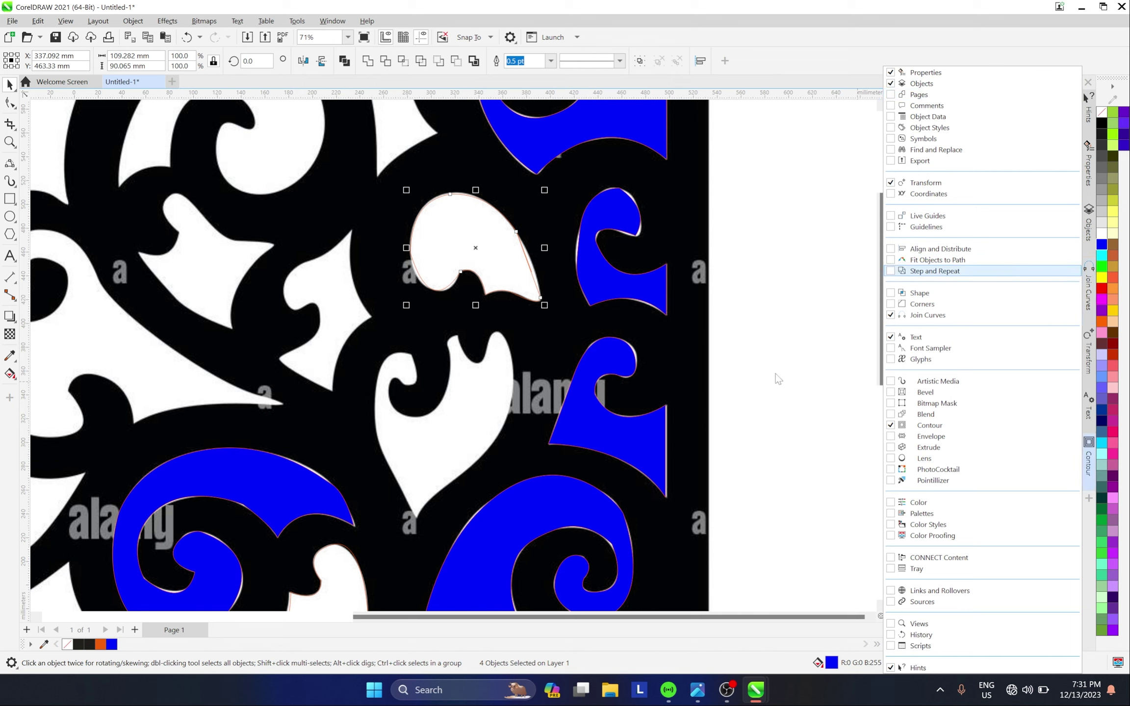
key(Escape)
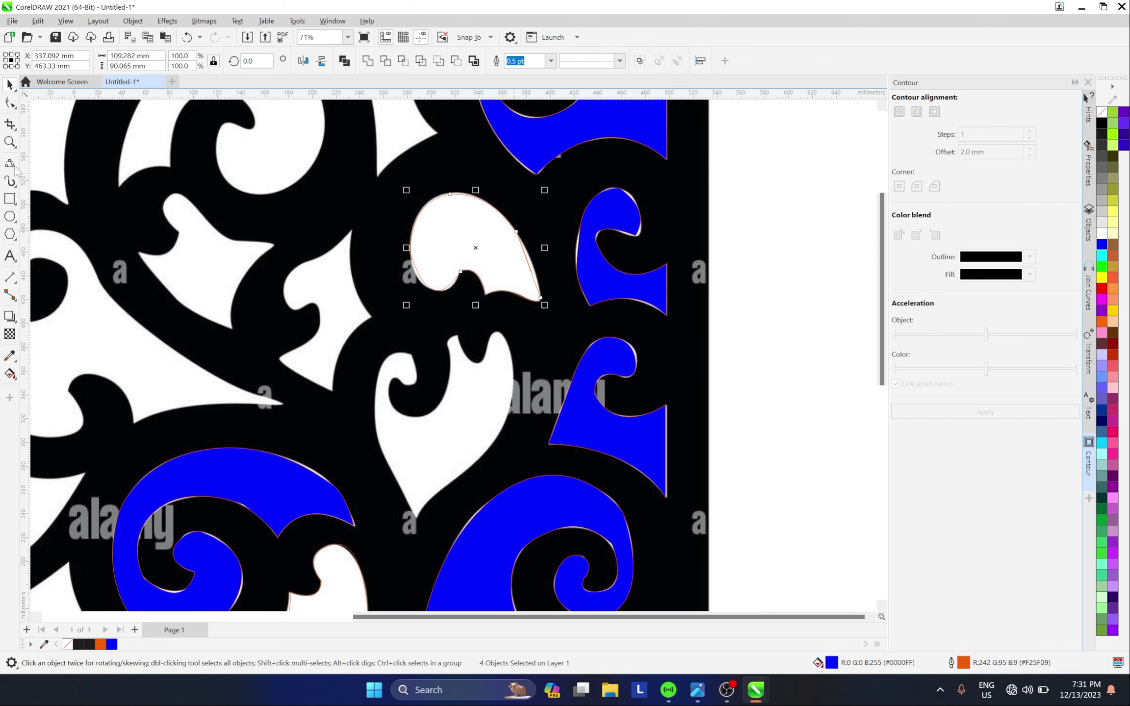
Reshape the curve on the teardrop opening's right edge so that it bows outward along the white shape's boundary.
click(11, 103)
scroll(502, 266, up, 3)
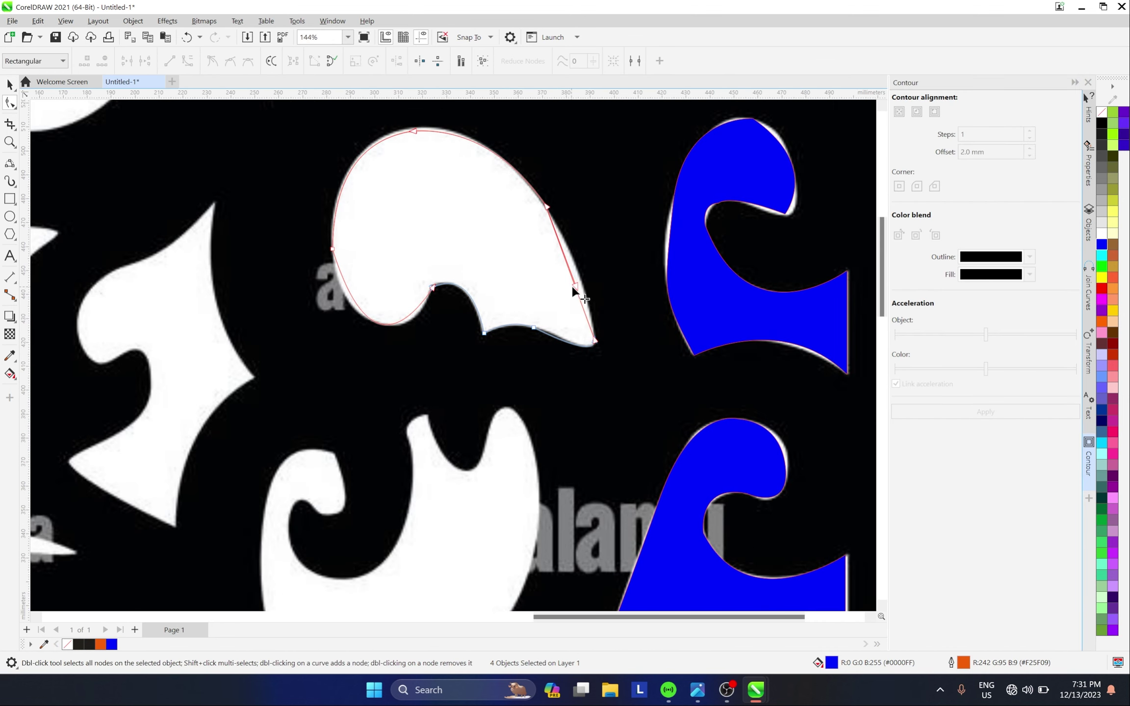
drag(576, 285, 593, 267)
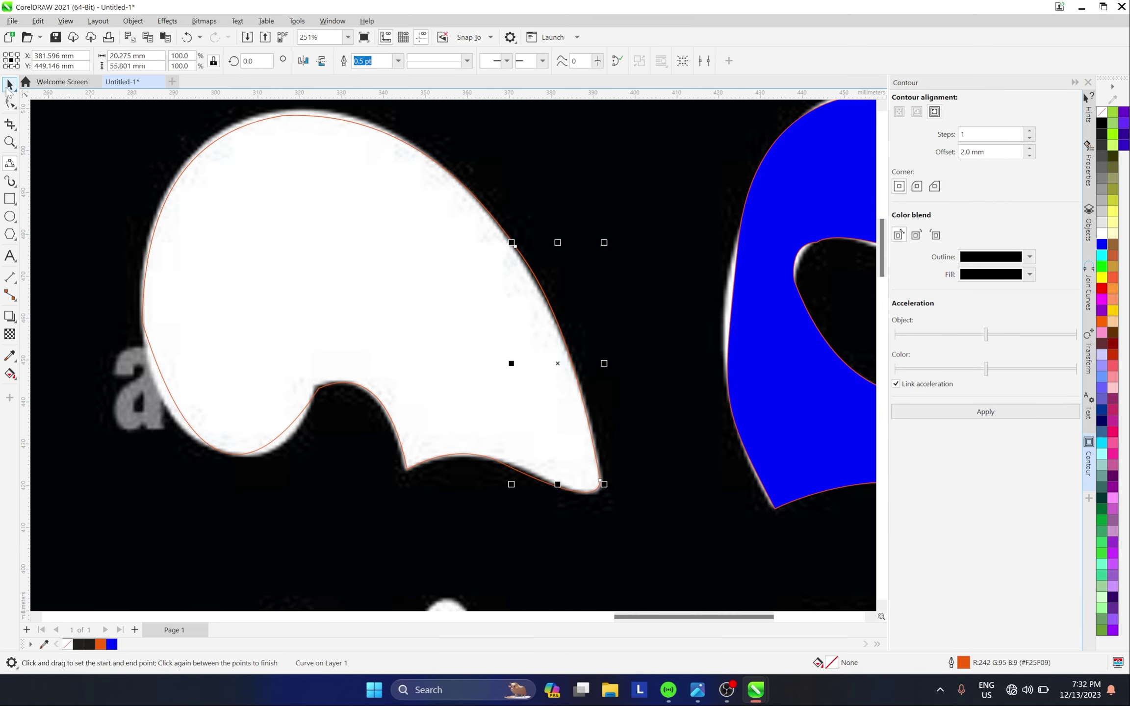
Select the teardrop opening's four curves and join them using Extend with a gap tolerance of 5.0 mm.
click(8, 89)
scroll(257, 196, down, 3)
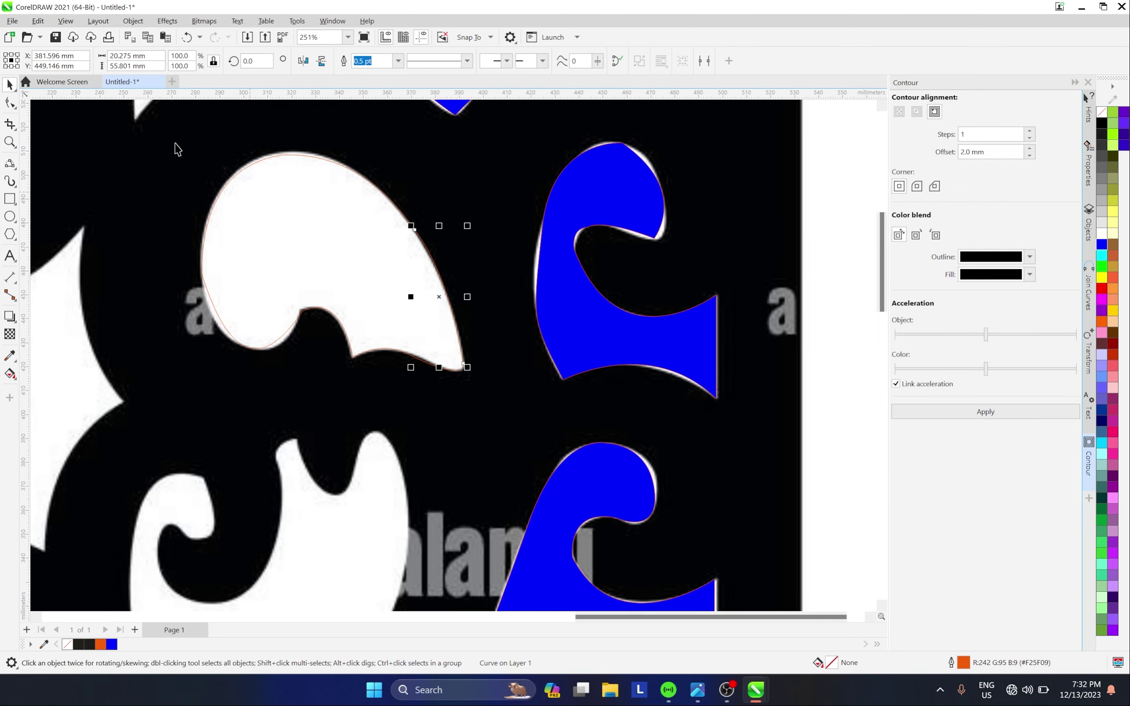
drag(174, 143, 519, 416)
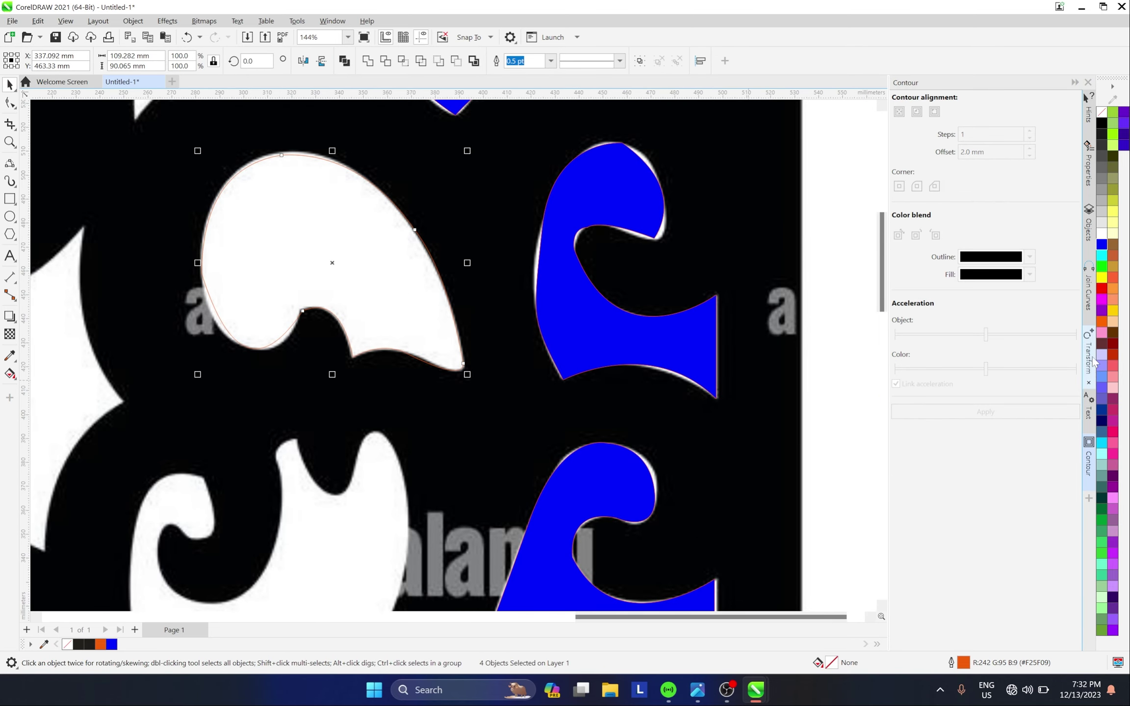
click(1089, 293)
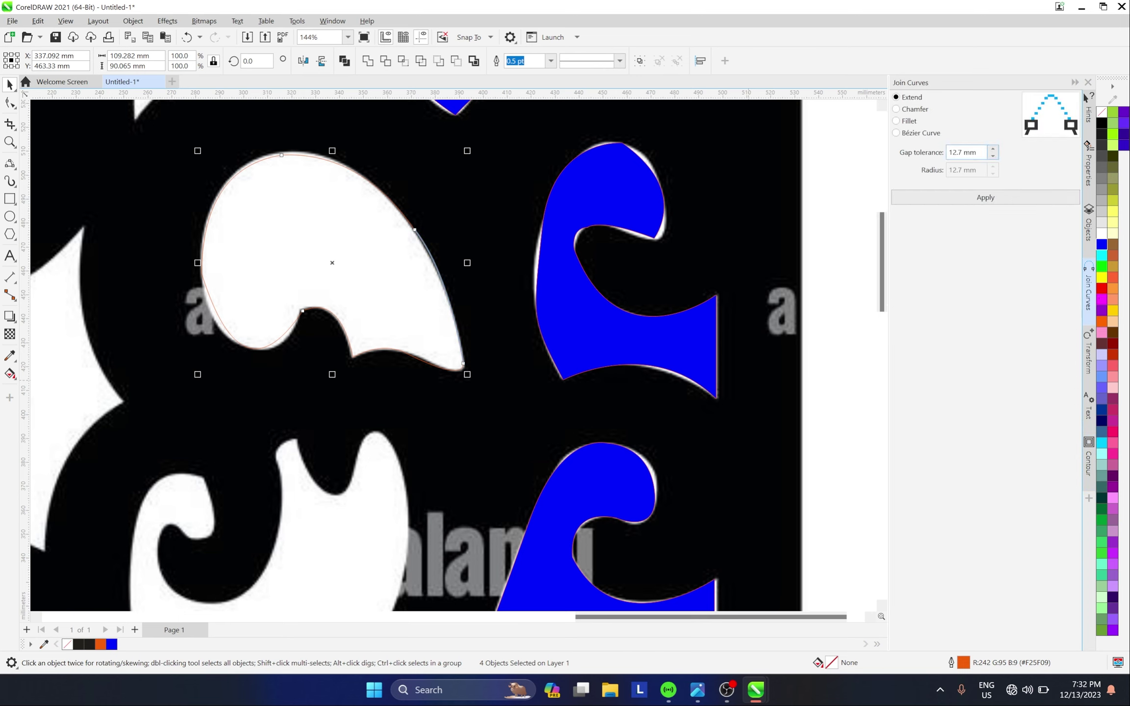
click(964, 152)
text(01)
click(972, 203)
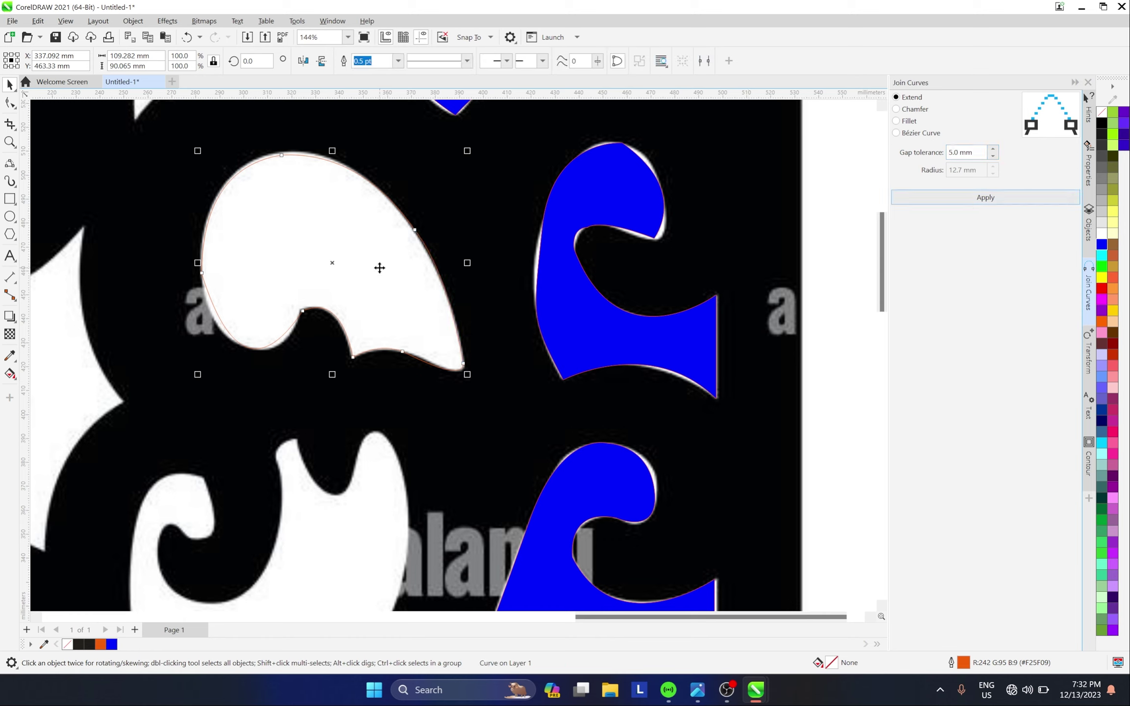
Fill the joined teardrop curve with blue #0000FF and deselect it.
click(1103, 246)
scroll(652, 344, down, 3)
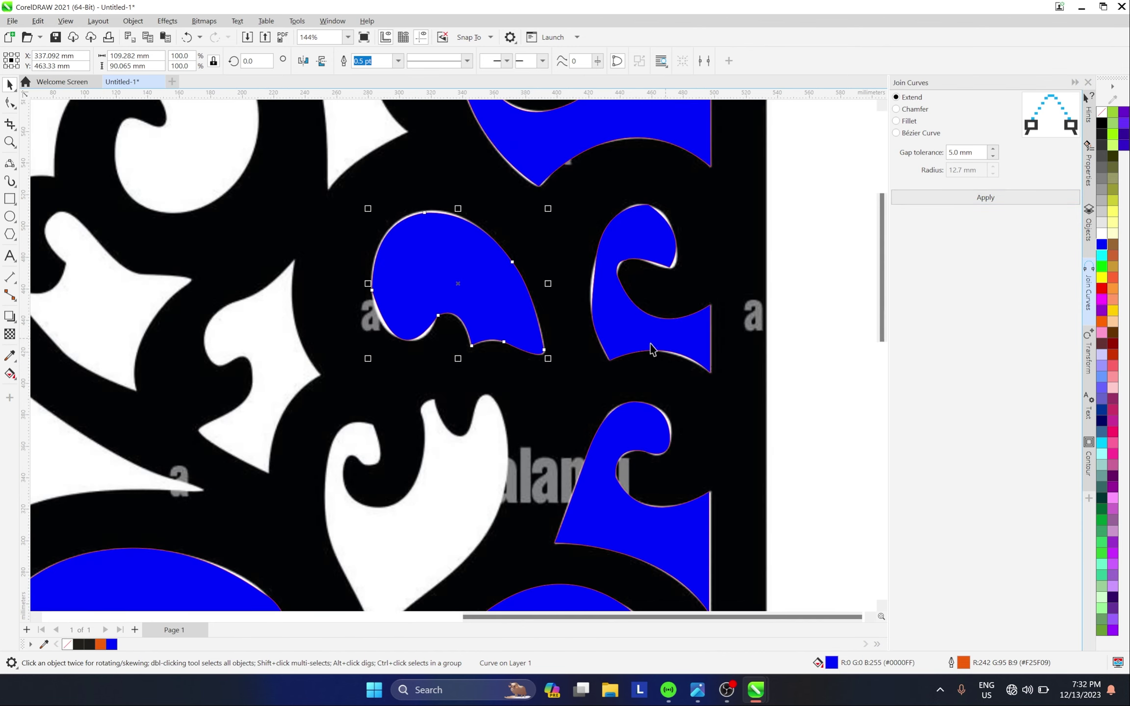
key(Escape)
scroll(519, 312, up, 1)
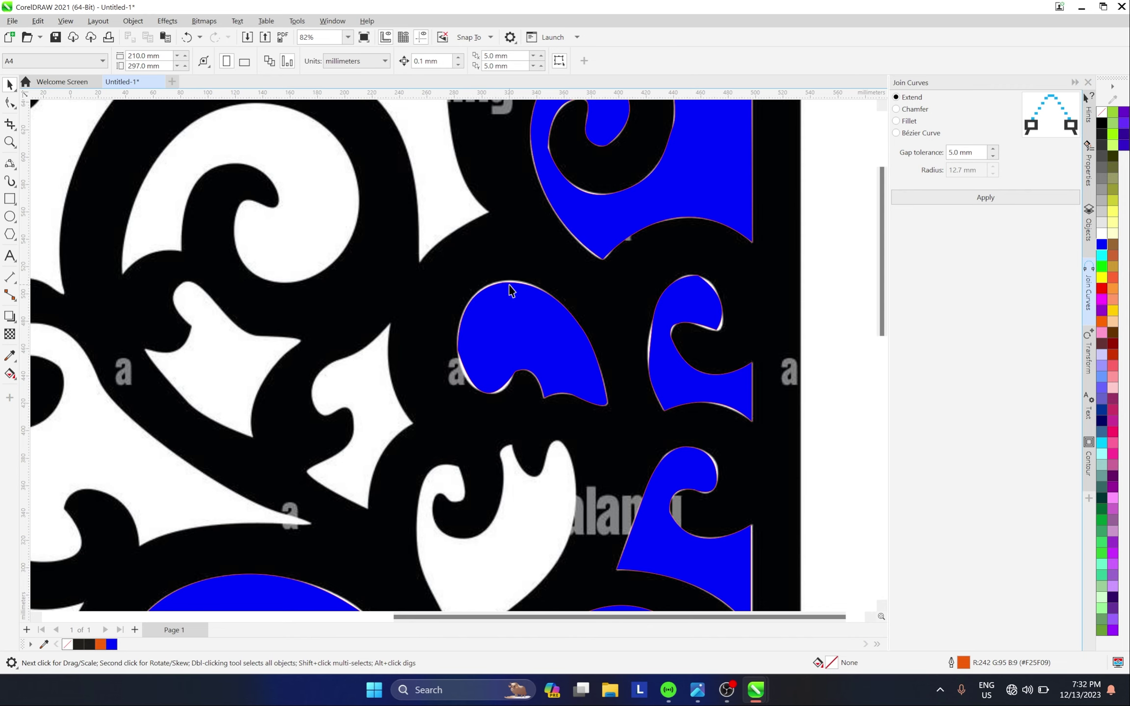
Trace the small triangular opening at the ornament's upper edge with the Pen tool and close its path.
click(16, 169)
click(50, 205)
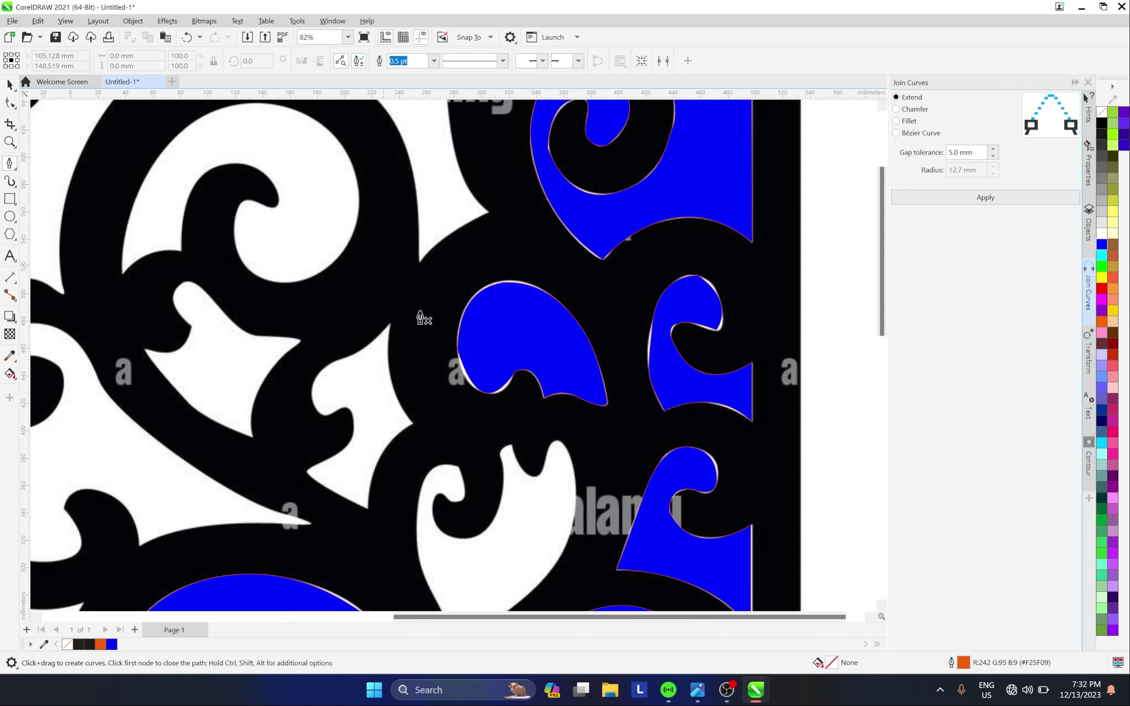
scroll(420, 319, down, 2)
scroll(599, 338, up, 3)
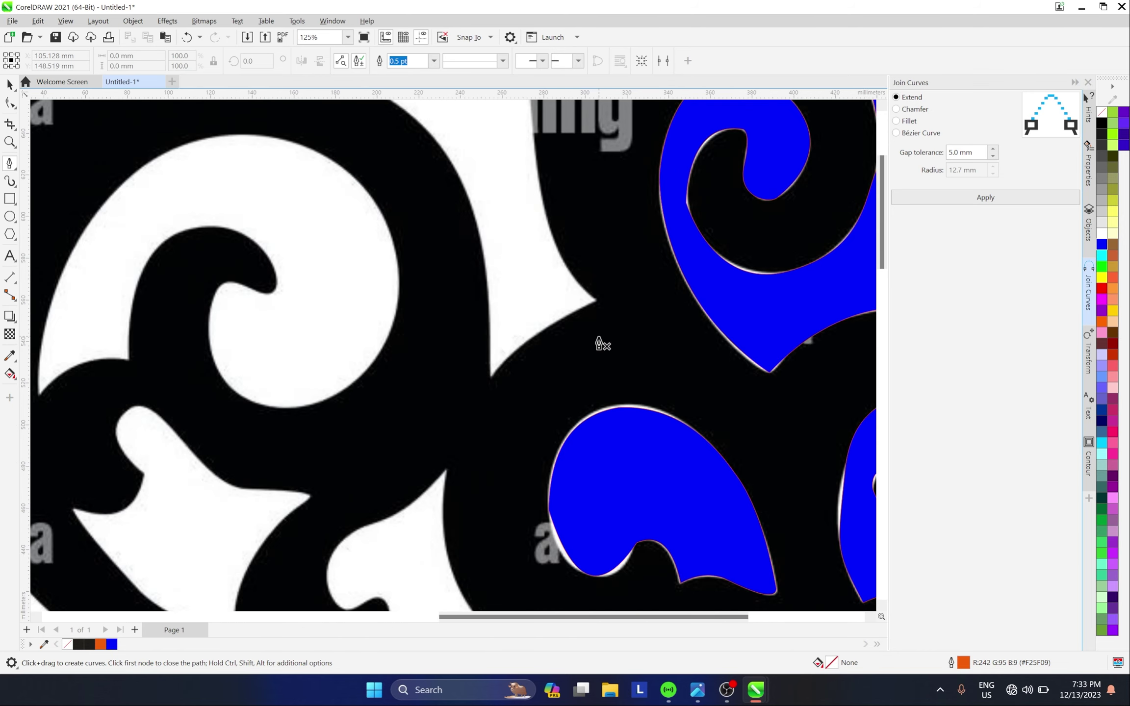
scroll(601, 340, down, 1)
drag(579, 401, 596, 366)
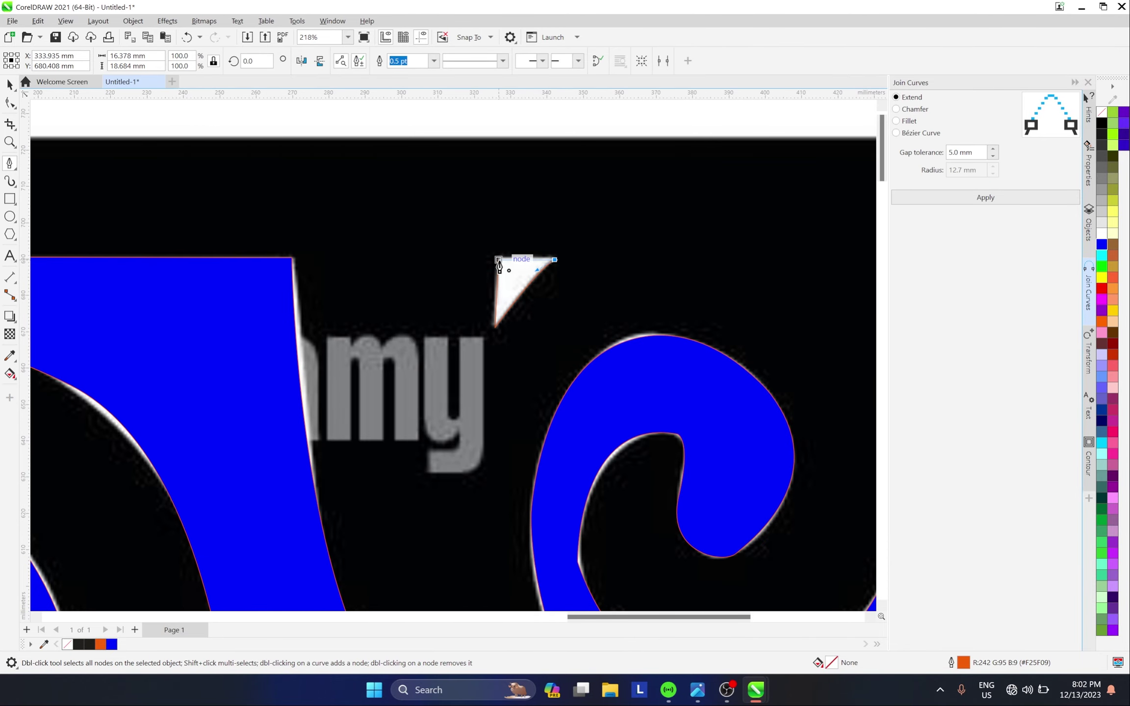
click(515, 257)
Trace the white opening at the ornament's left edge with the Pen tool, close its path, and fill it with blue #0000FF.
scroll(726, 237, down, 2)
scroll(726, 236, down, 4)
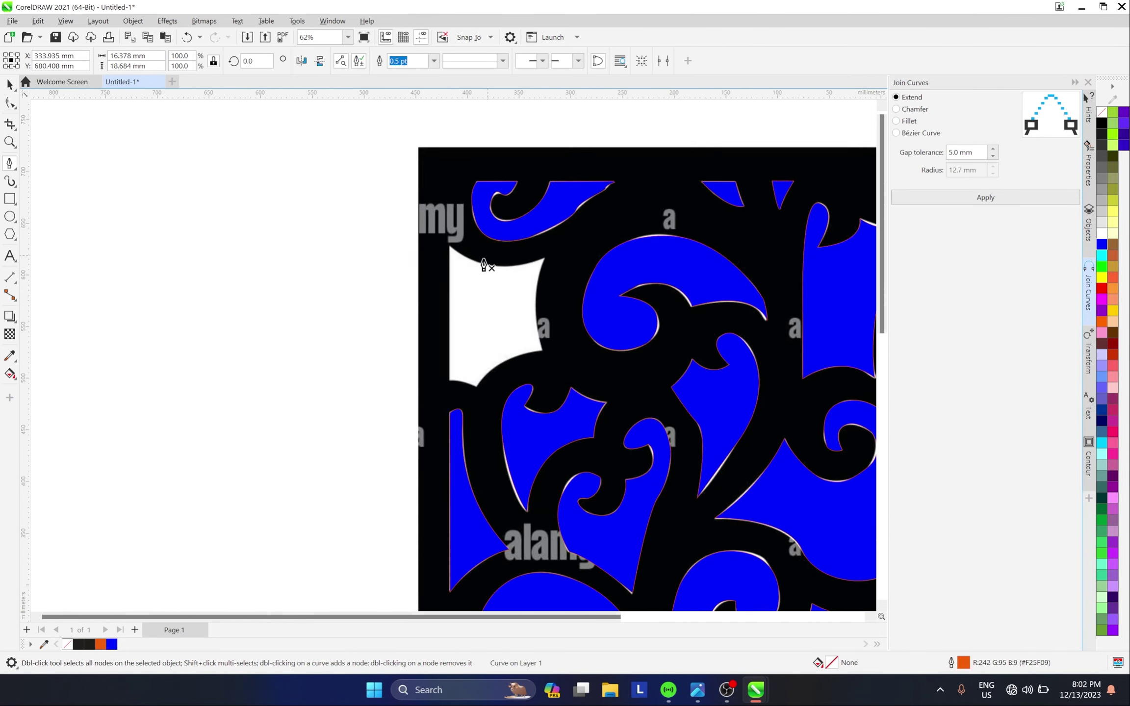
scroll(518, 279, up, 3)
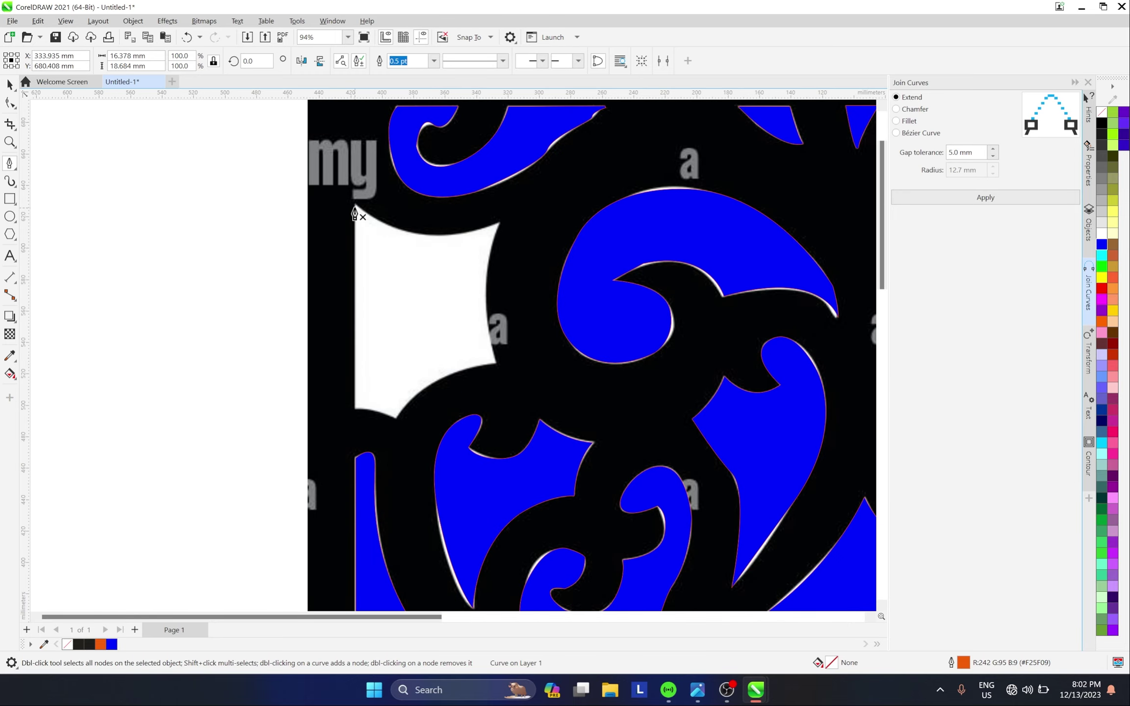
click(354, 404)
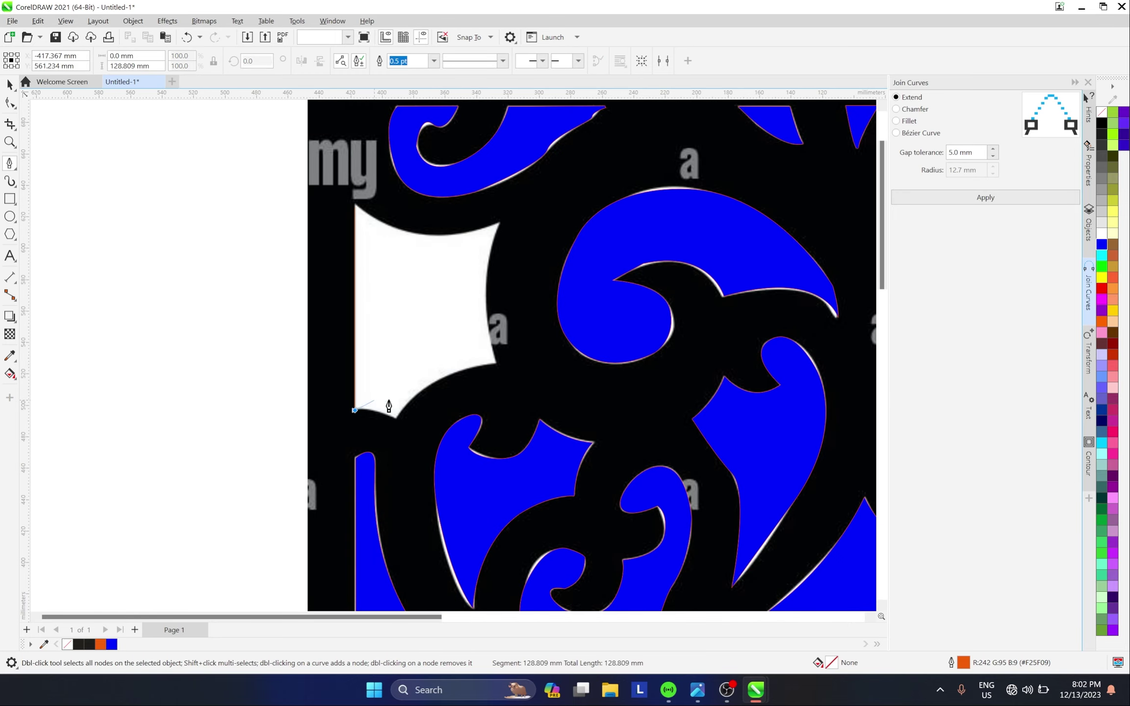
scroll(386, 404, up, 4)
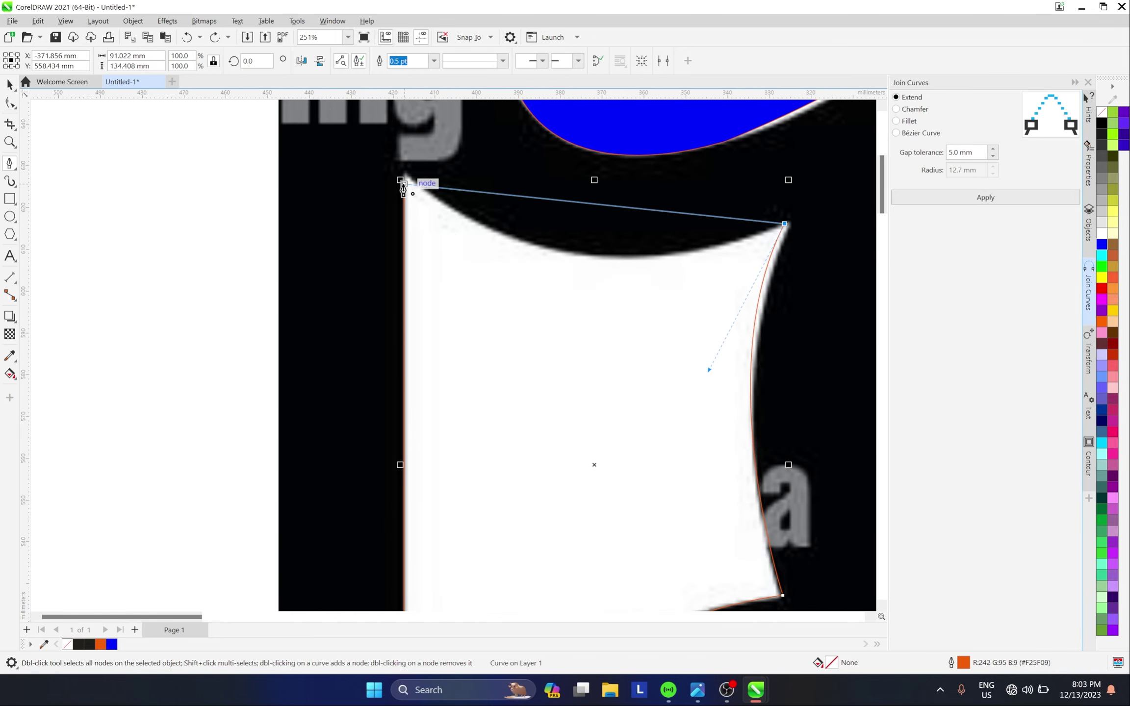
drag(404, 185, 565, 331)
key(F4)
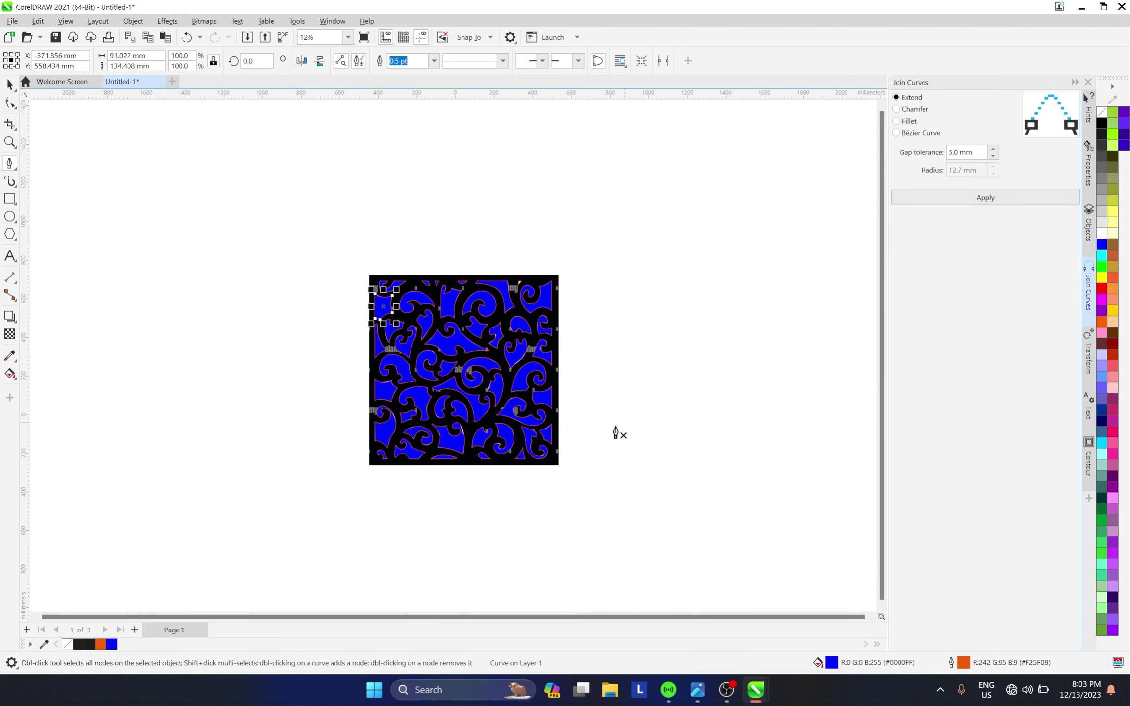
Select all traced curves over the ornament to check that every opening is covered, and clear the selection.
click(11, 102)
click(10, 84)
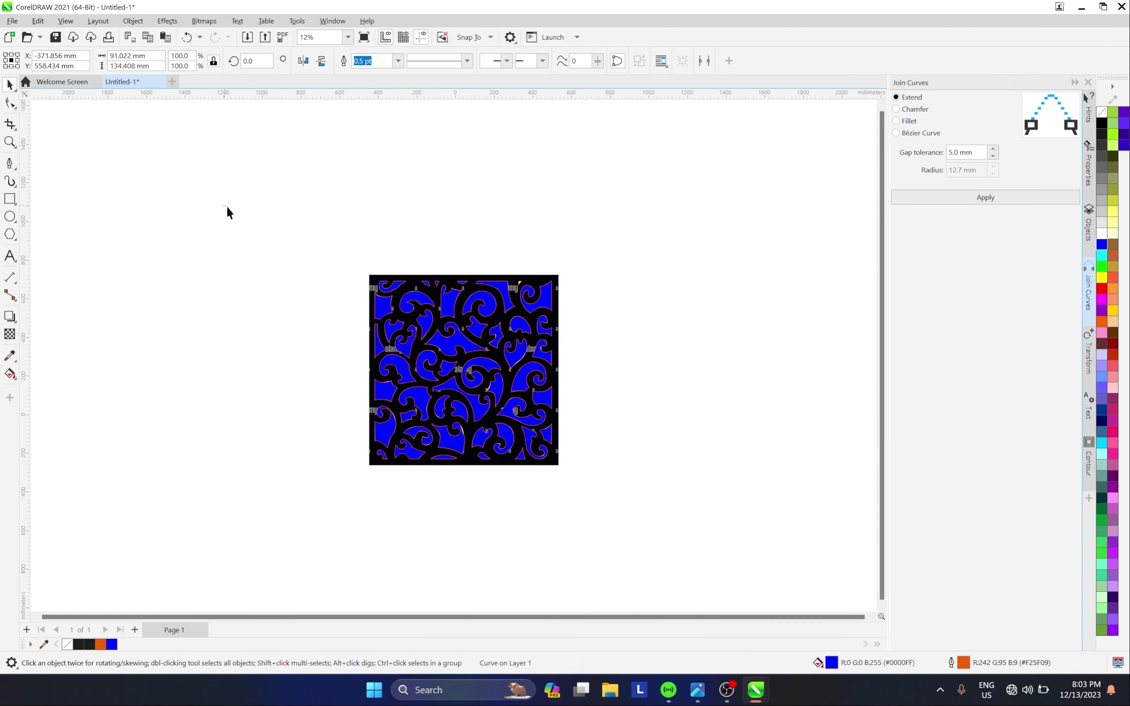
drag(227, 212, 678, 542)
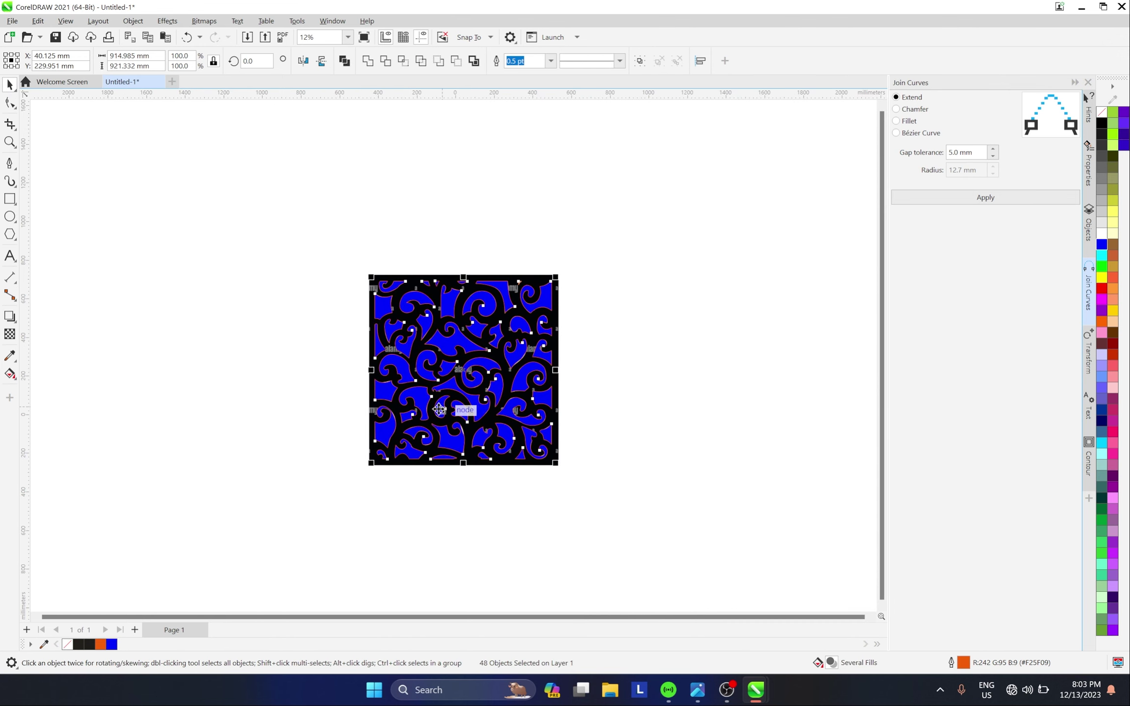
scroll(439, 410, up, 1)
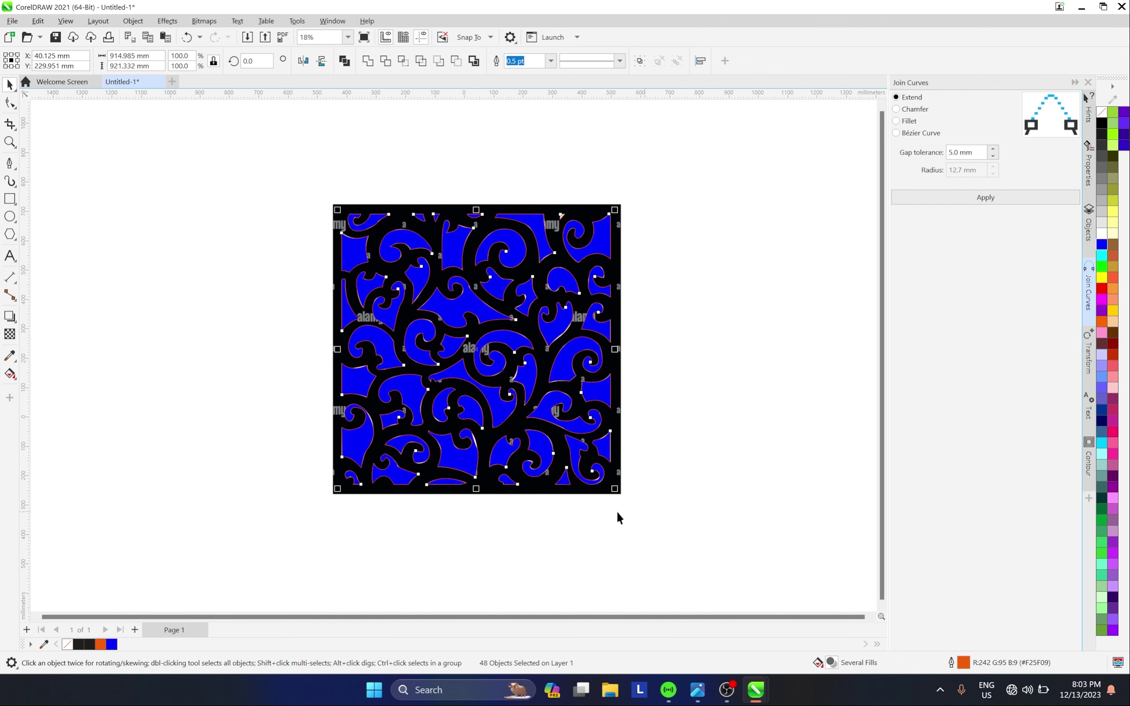
scroll(486, 455, up, 2)
scroll(521, 417, down, 2)
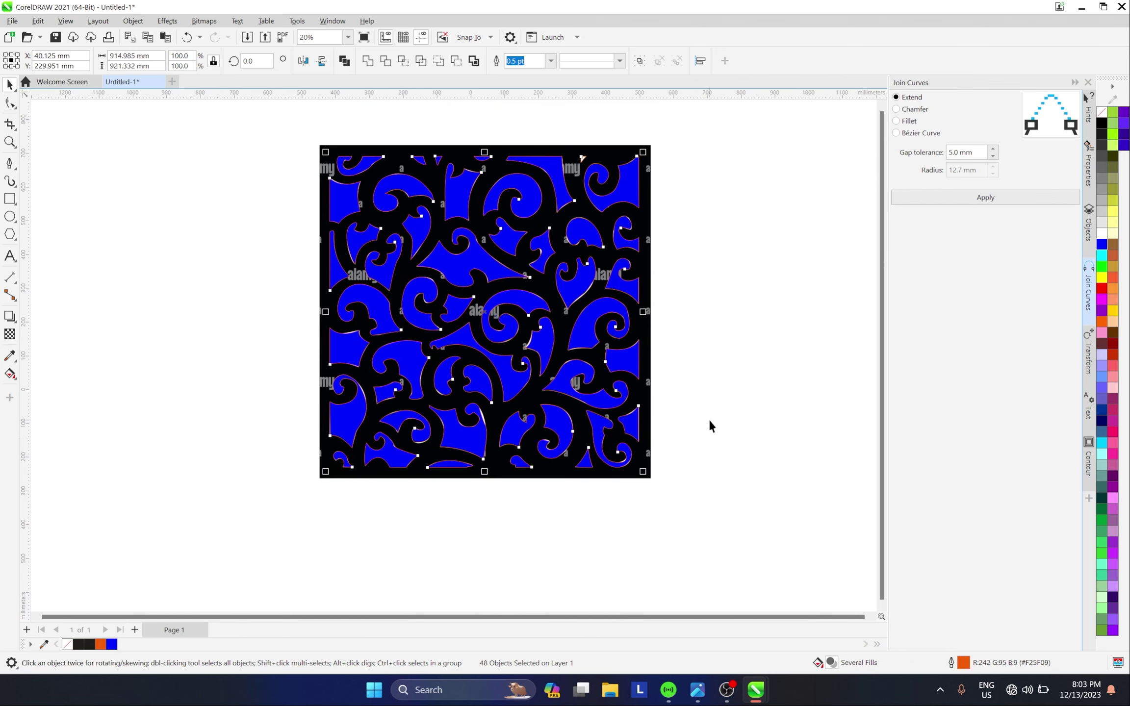
click(709, 419)
Reshape the right edge of the hooked opening in the ornament's lower middle, bending it outward at its node to cover the white gap.
scroll(508, 436, up, 3)
scroll(457, 407, up, 1)
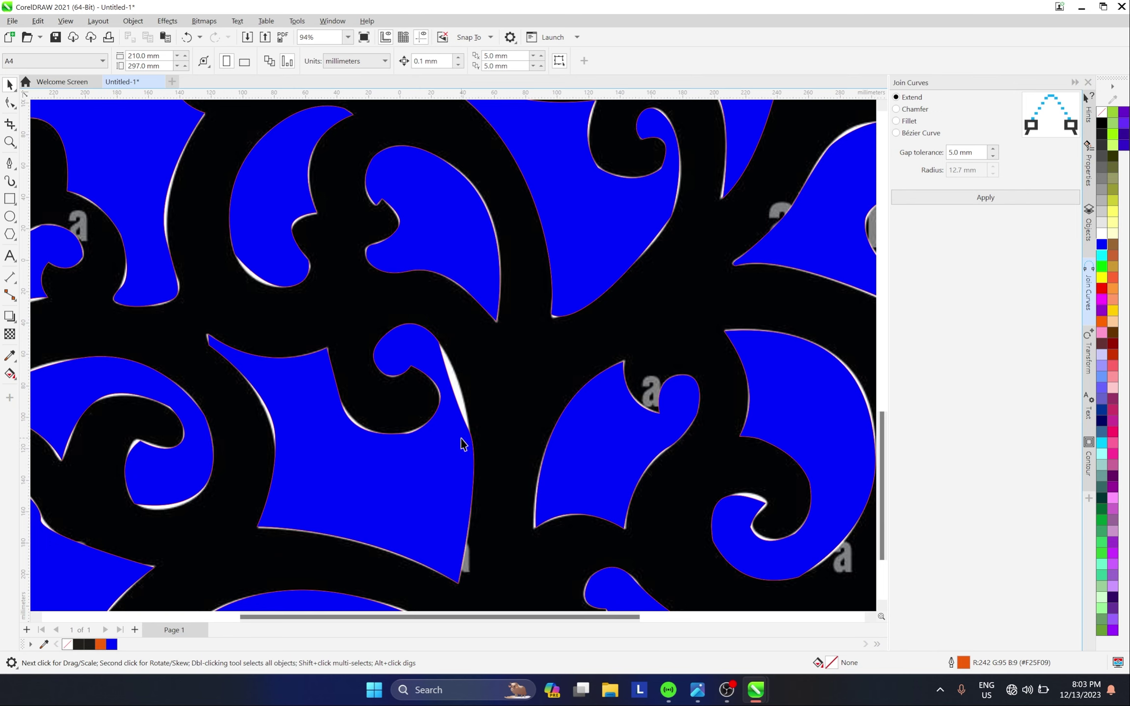
scroll(465, 446, down, 3)
scroll(483, 448, up, 2)
scroll(444, 404, up, 2)
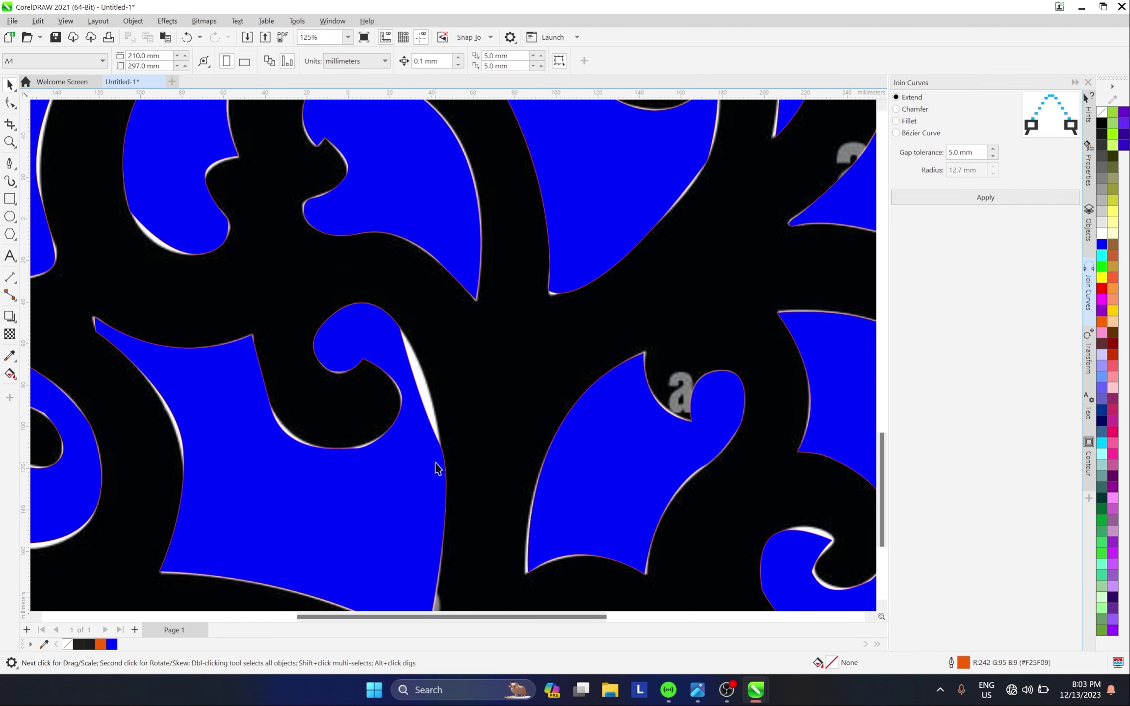
click(414, 466)
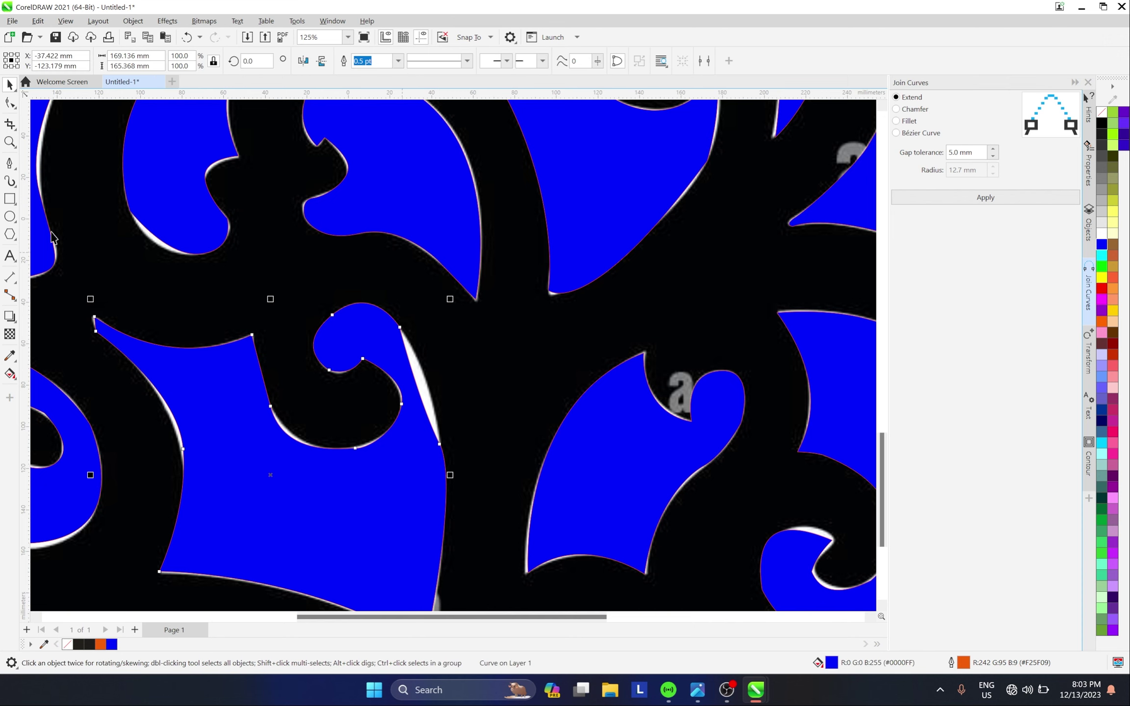
click(10, 102)
scroll(409, 407, up, 2)
click(464, 478)
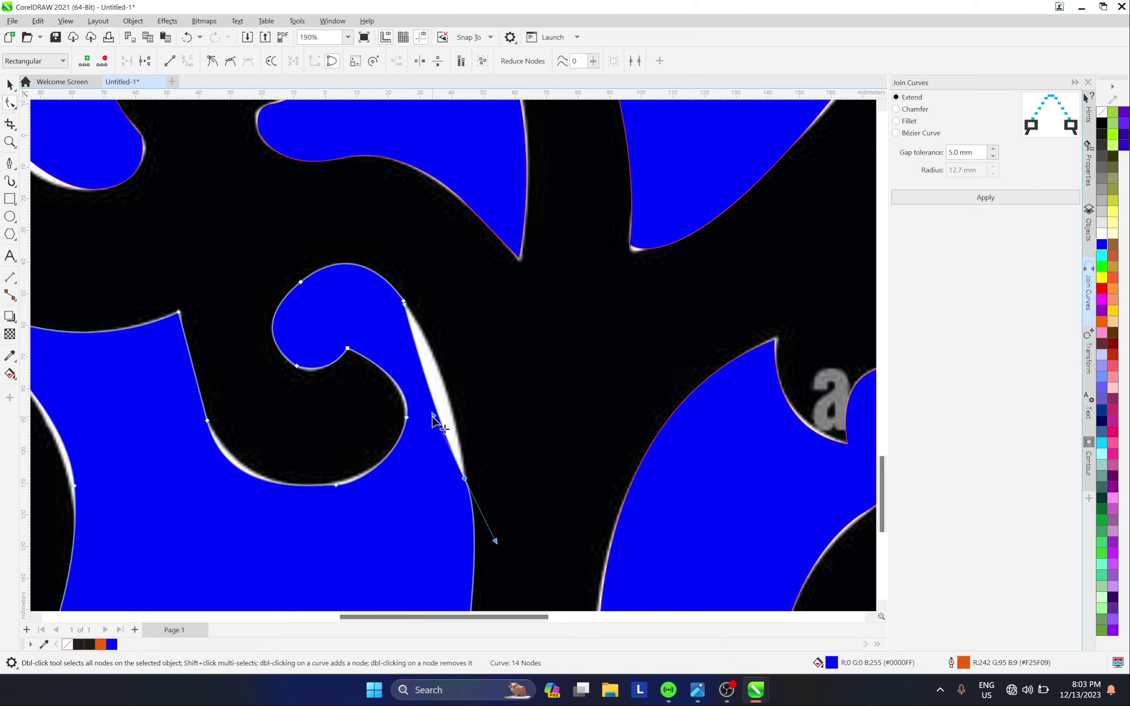
drag(432, 415, 461, 396)
scroll(549, 371, down, 2)
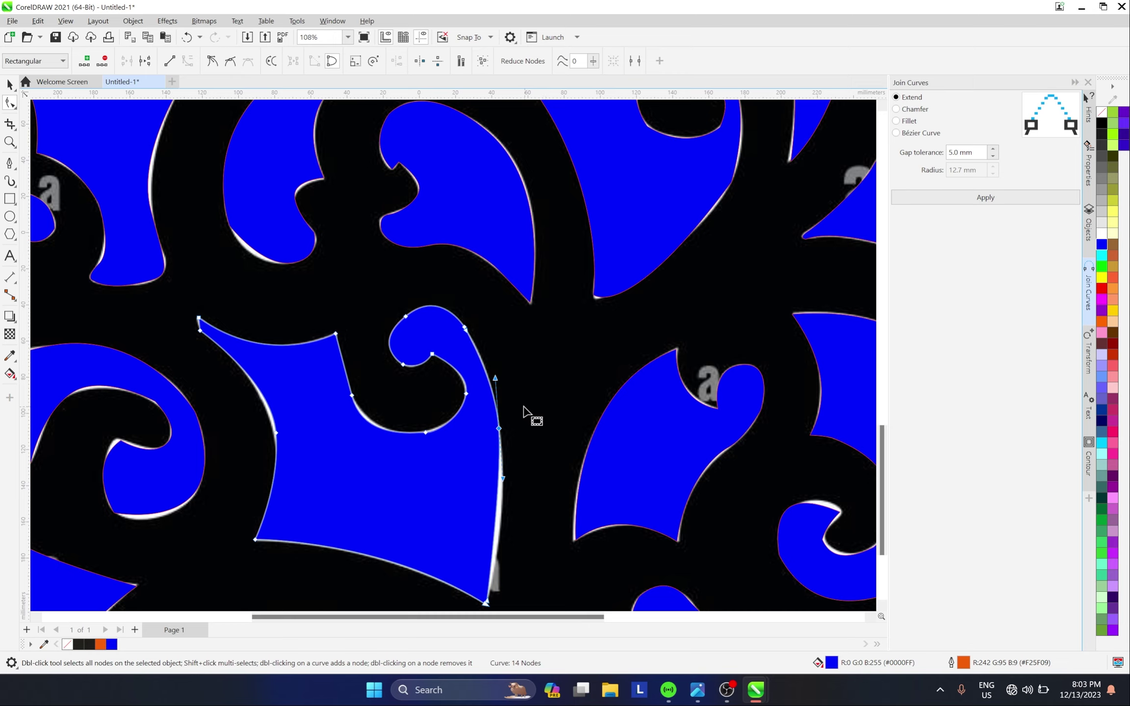
Fine-tune the curve segment above that node so the hooked opening's right edge follows the white shape's boundary.
scroll(529, 411, up, 1)
mouse_move(485, 369)
mouse_down()
mouse_move(479, 378)
mouse_move(491, 378)
mouse_move(473, 383)
mouse_move(519, 384)
mouse_move(499, 371)
mouse_move(483, 375)
mouse_move(522, 381)
mouse_move(479, 368)
mouse_up()
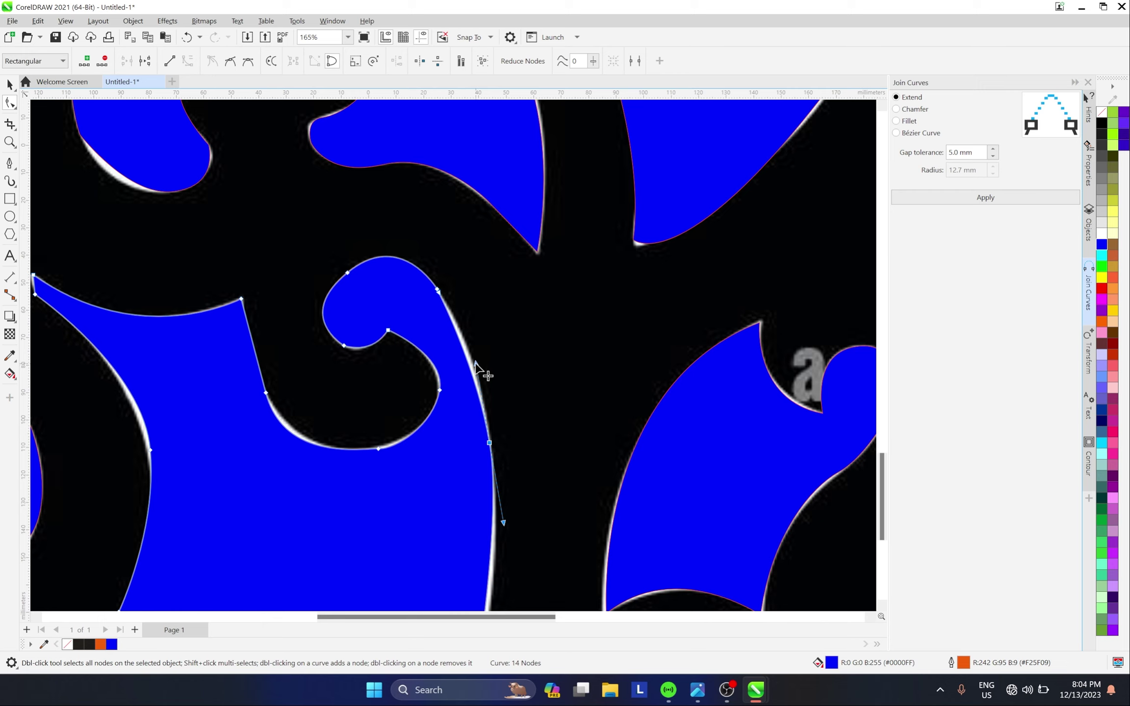
drag(475, 363, 535, 427)
scroll(504, 365, down, 2)
scroll(547, 493, up, 3)
scroll(541, 366, down, 3)
scroll(497, 537, up, 2)
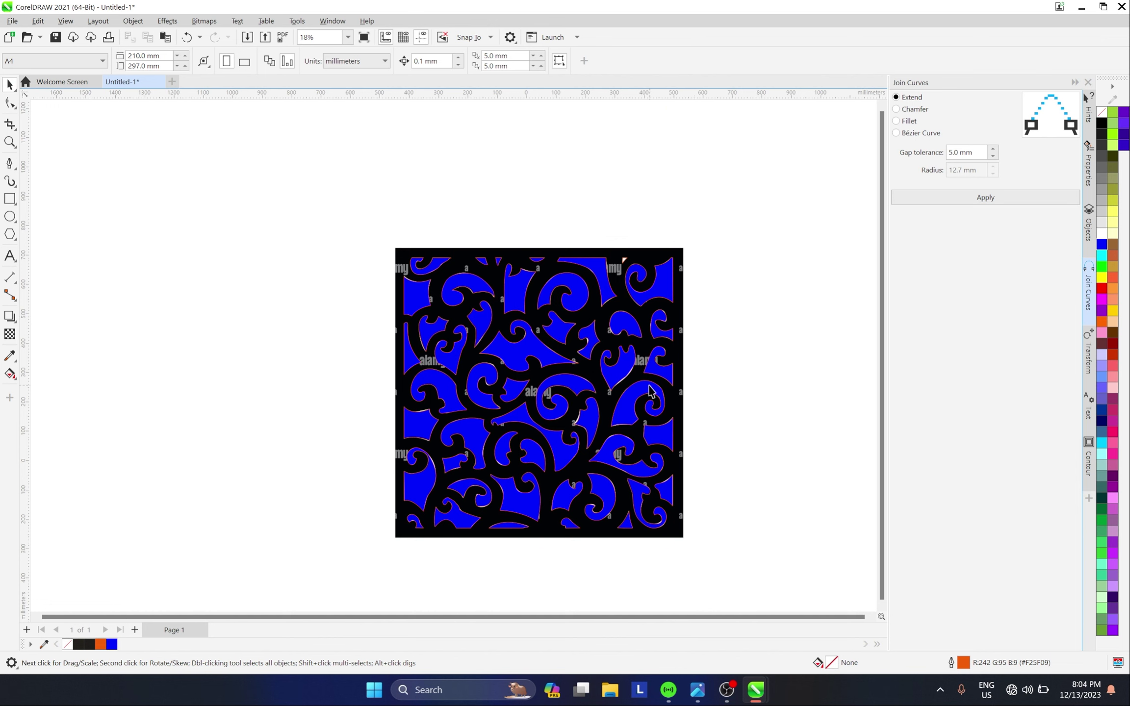
Try moving all traced curves off the ornament image to its right, undo the move, and clear the selection.
scroll(578, 388, down, 2)
drag(459, 292, 691, 501)
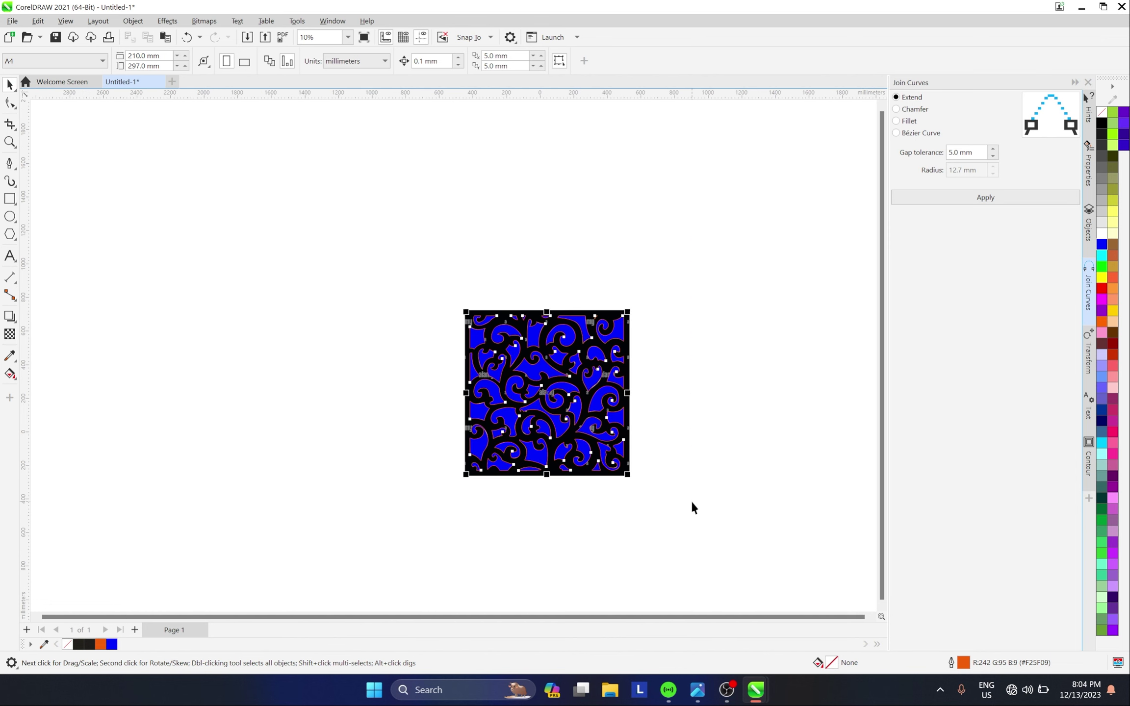
scroll(649, 402, up, 1)
scroll(428, 378, down, 2)
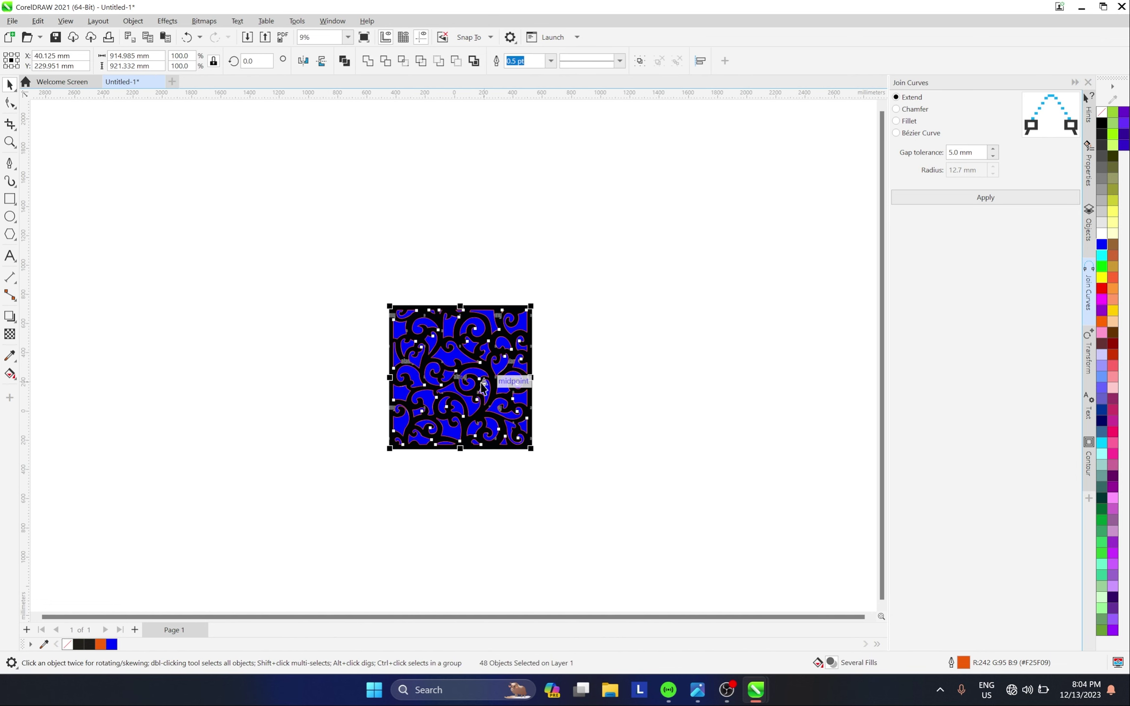
drag(467, 356, 678, 327)
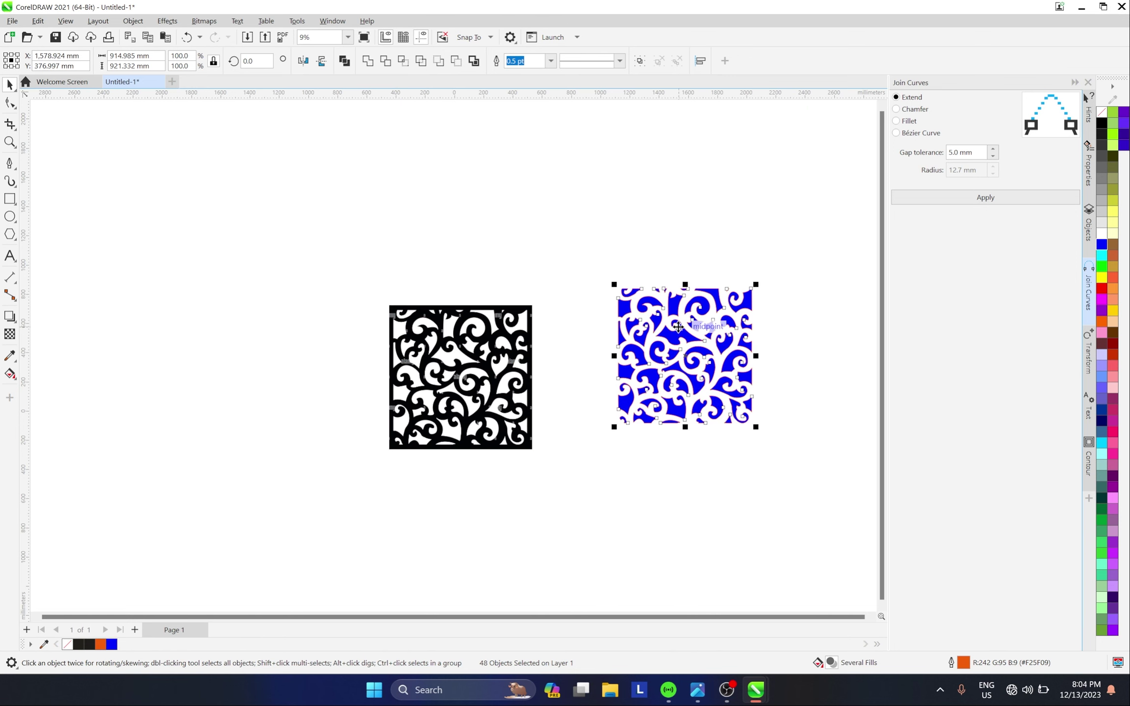
key(ctrl+z)
scroll(546, 315, up, 1)
click(546, 315)
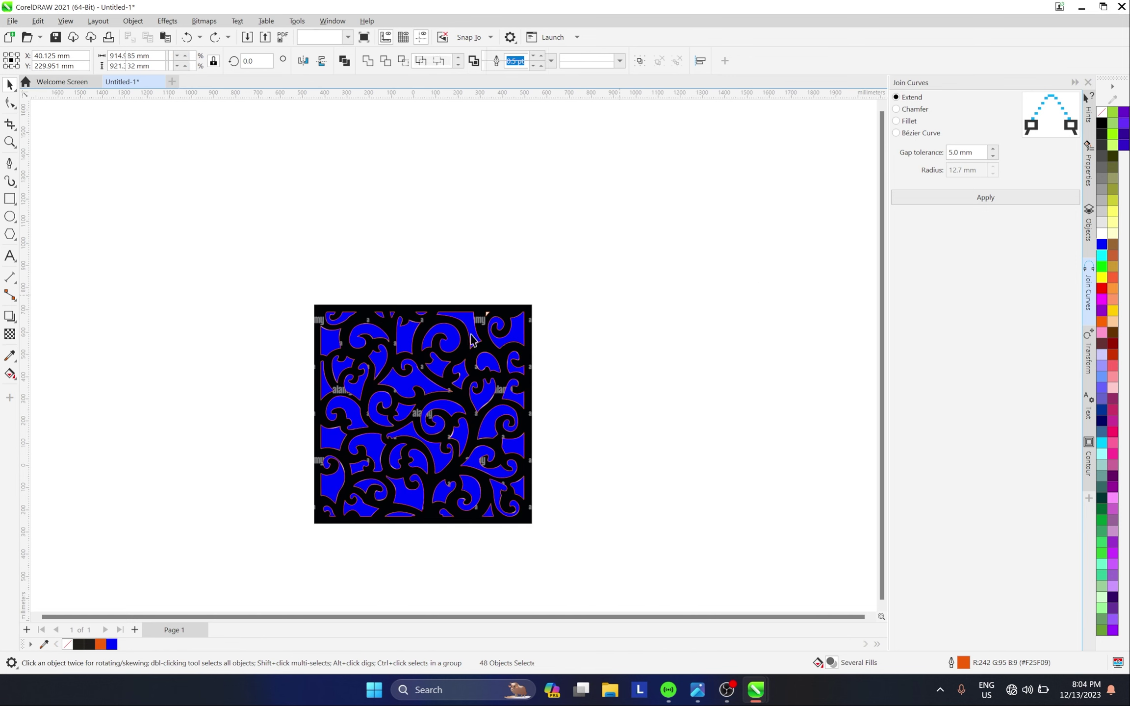
Draw a square frame about 986.5 mm wide around the outer edge of the ornament image with the Rectangle tool.
click(9, 199)
scroll(281, 292, up, 2)
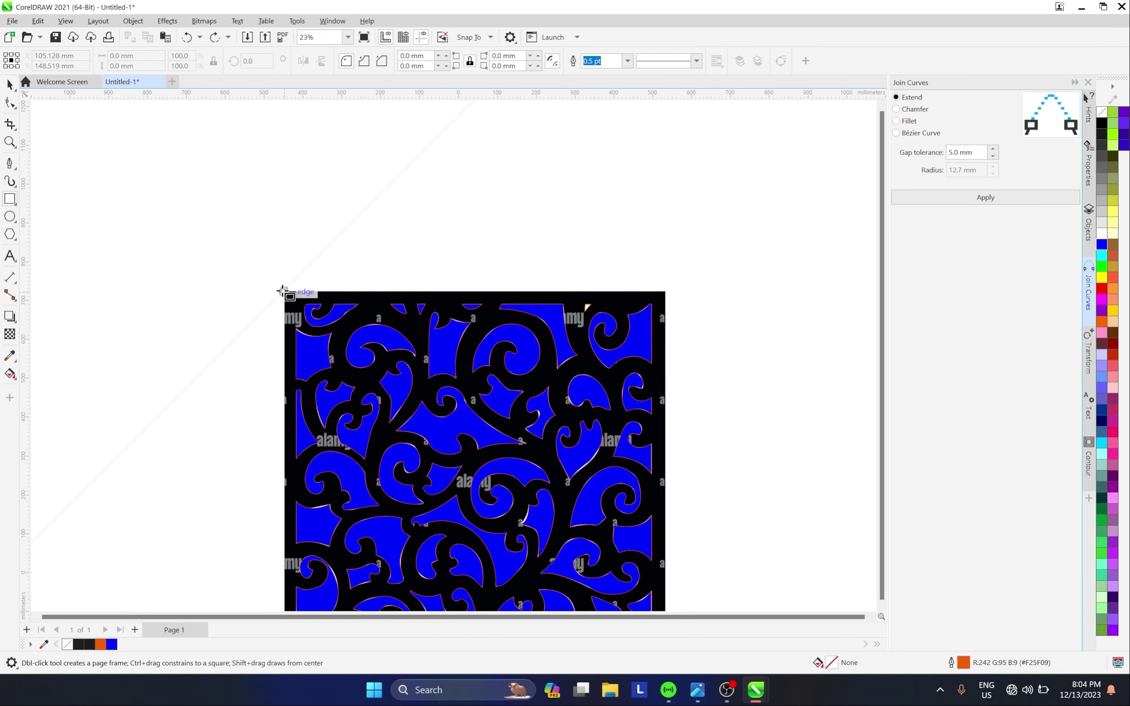
drag(282, 291, 671, 546)
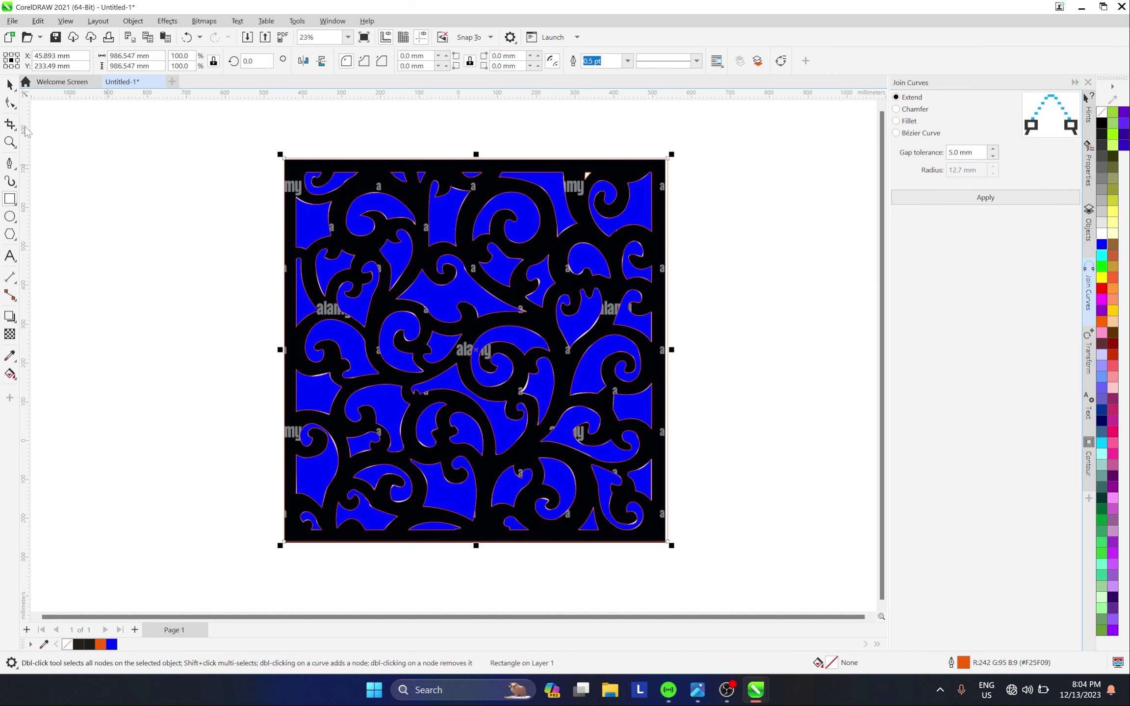
click(11, 86)
Move the traced curves together with the frame to the right of the image, centred at about X 2170 mm, Y 332 mm.
scroll(121, 247, down, 2)
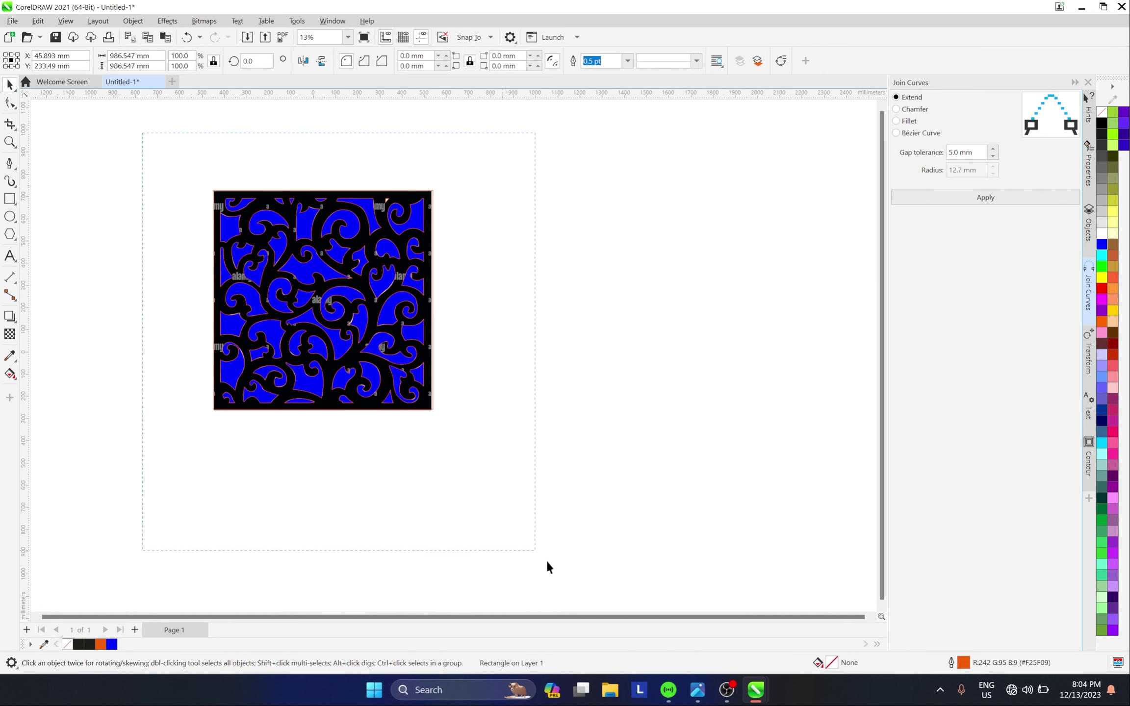
scroll(338, 442, down, 2)
key(ctrl+a)
drag(338, 365, 574, 362)
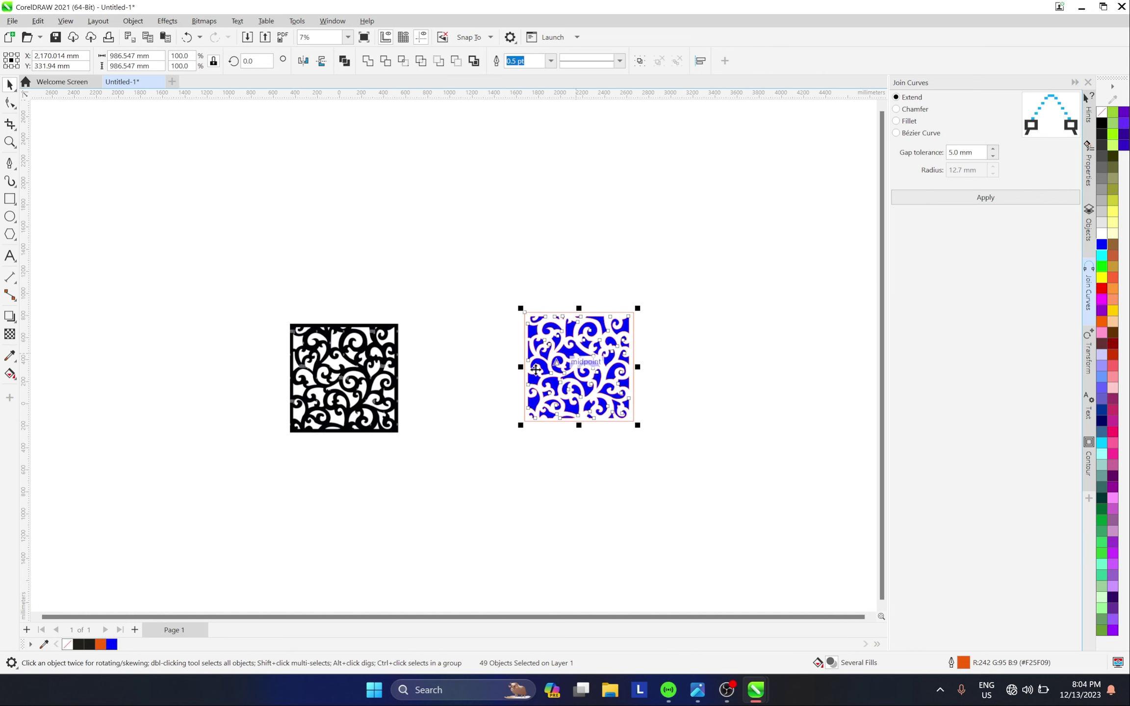
scroll(309, 333, up, 1)
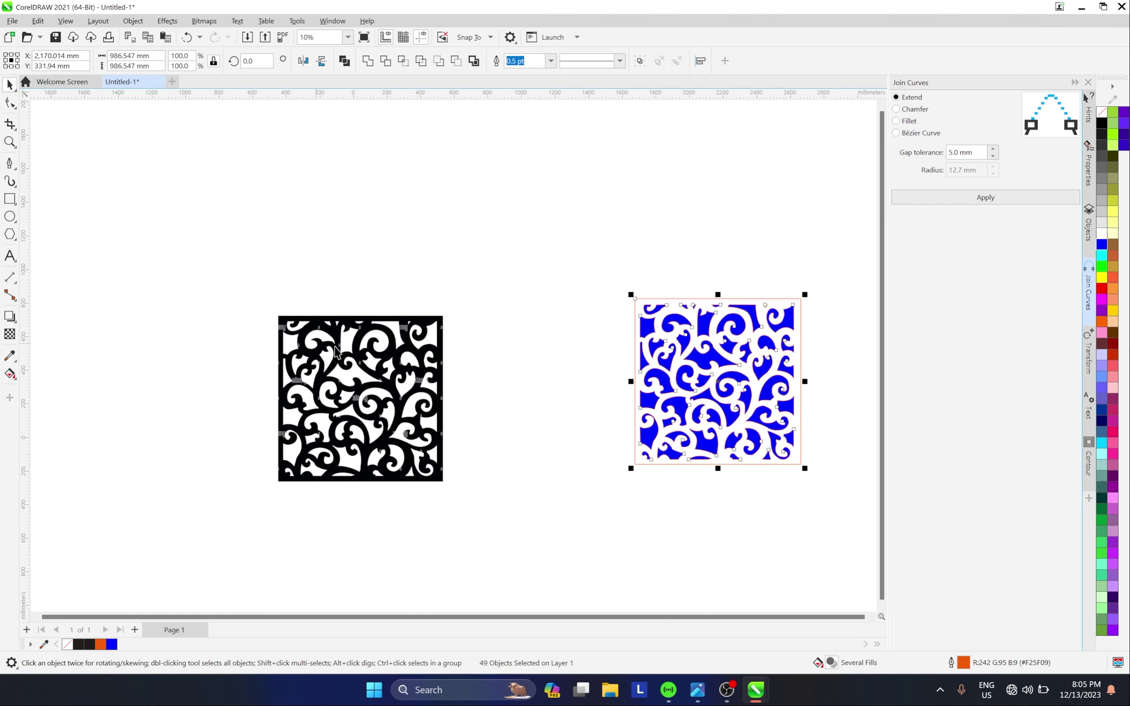
right_click(407, 361)
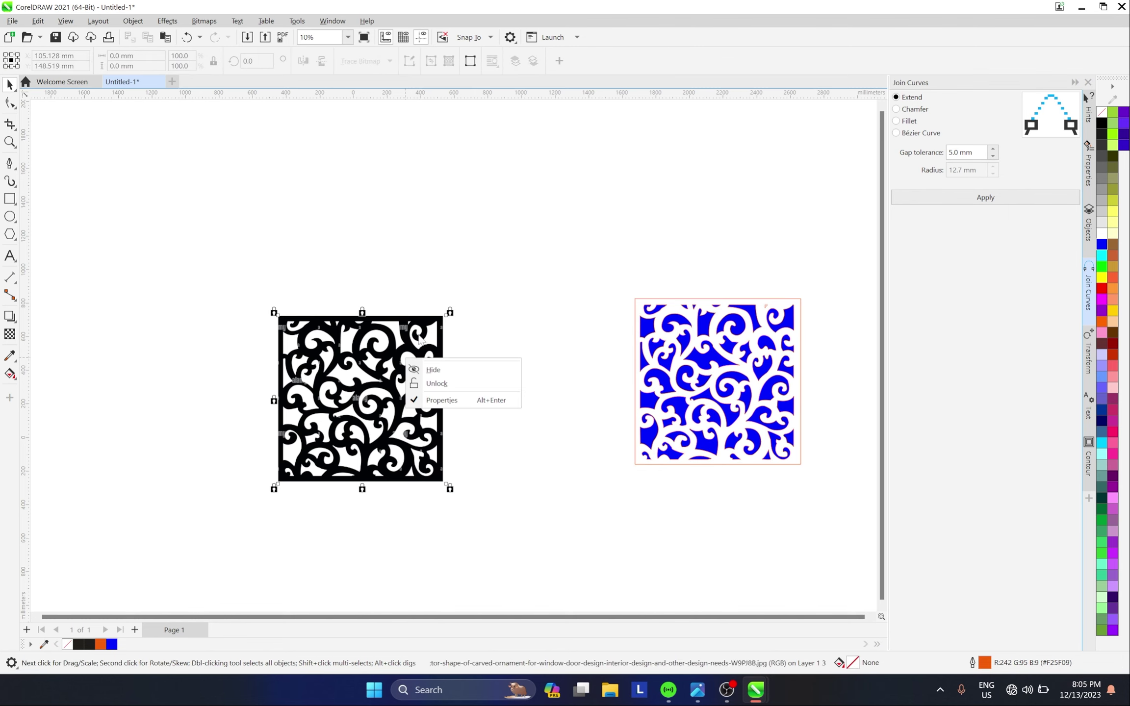
key(Escape)
scroll(428, 332, down, 2)
scroll(490, 338, up, 2)
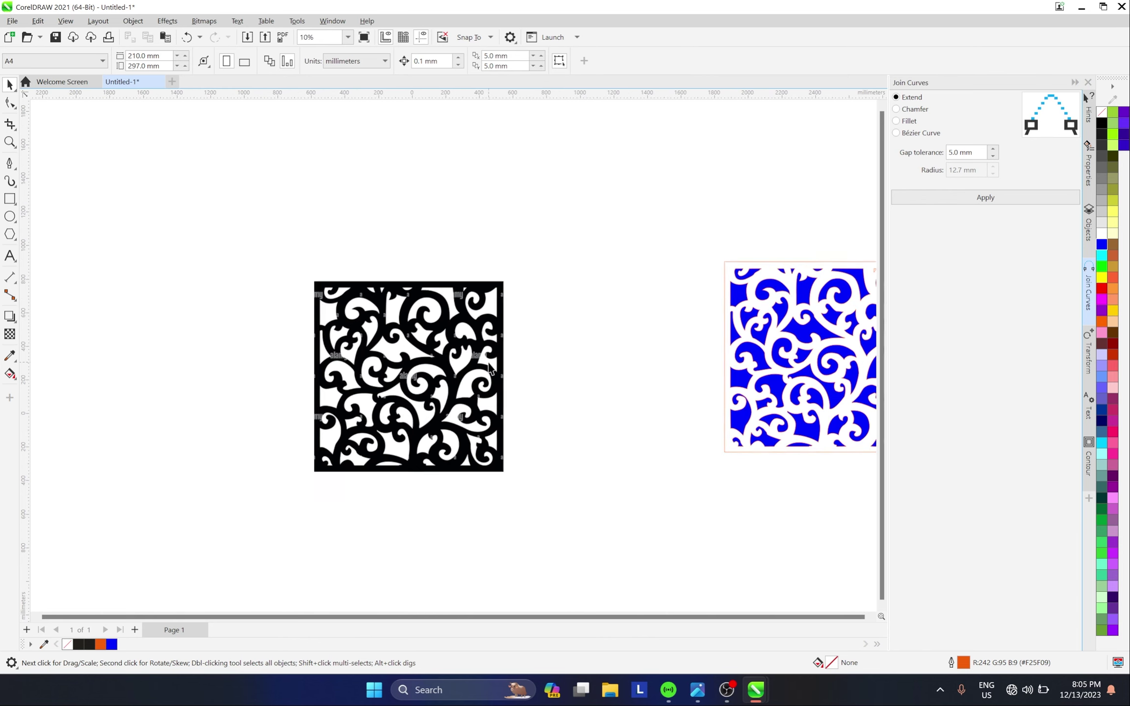
scroll(539, 344, down, 2)
scroll(566, 346, up, 1)
scroll(564, 339, up, 1)
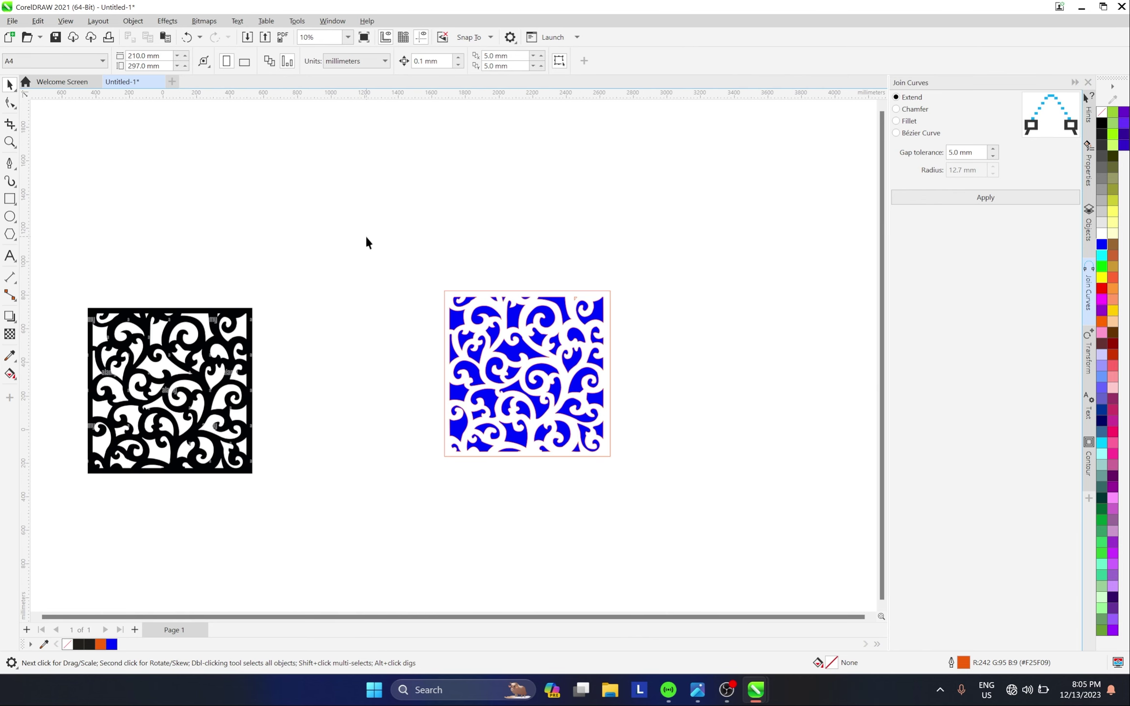
Remove the fill from all moved curves and the frame, leaving only their outlines, and clear the selection.
drag(682, 527, 682, 528)
drag(454, 273, 707, 542)
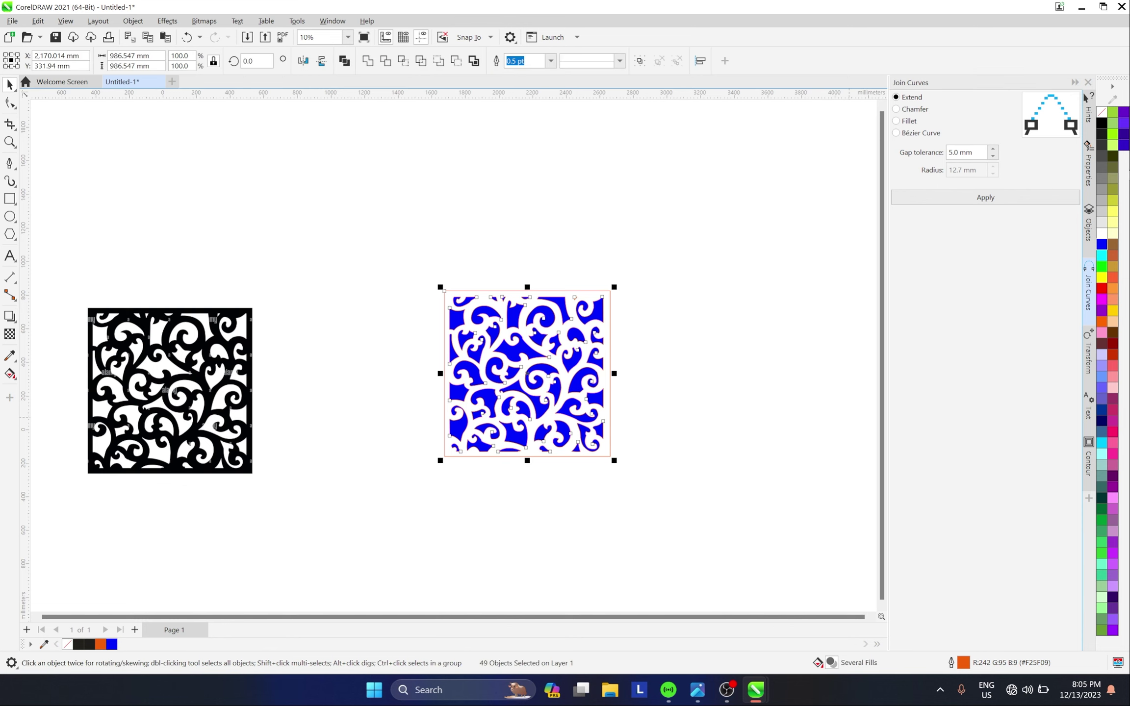
click(1101, 114)
scroll(566, 358, up, 1)
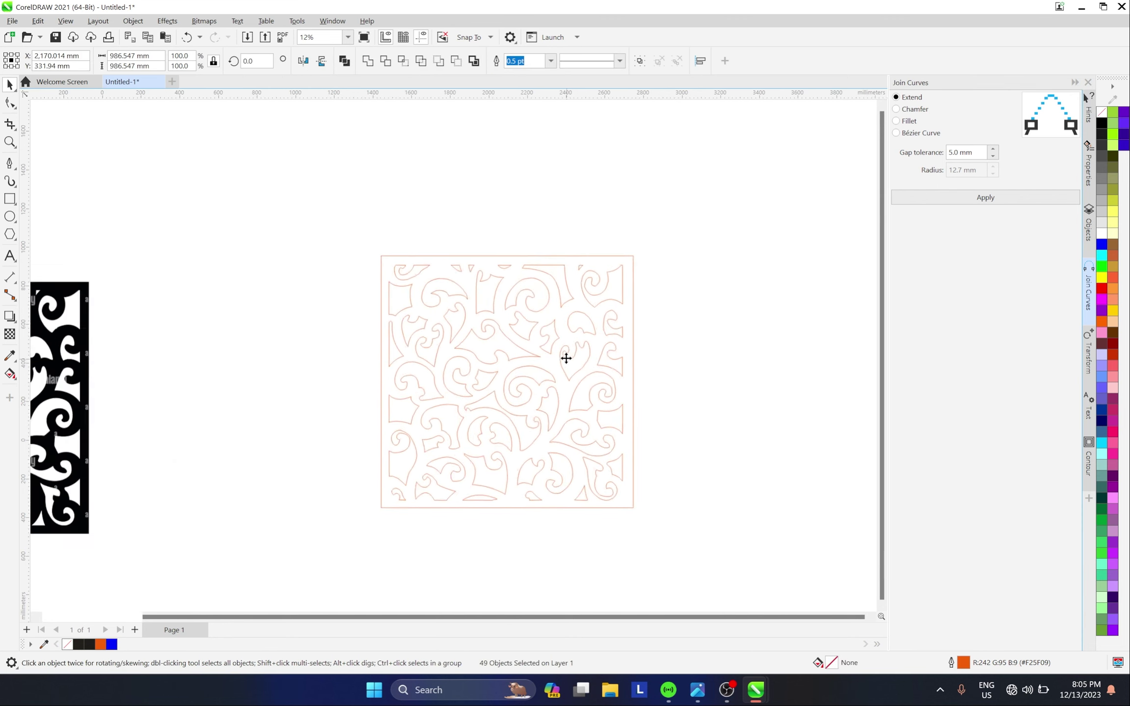
scroll(566, 358, up, 1)
scroll(562, 373, down, 2)
click(501, 405)
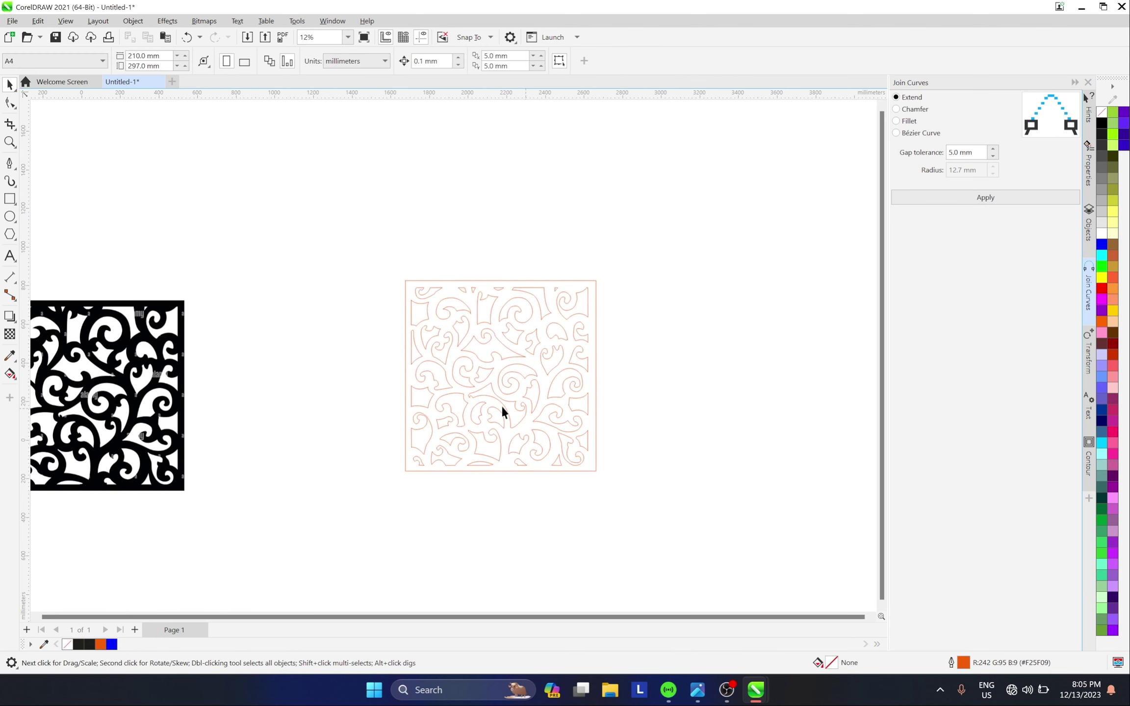
Group all the orange traced curves together, leaving the outer square frame out of the group.
scroll(484, 420, up, 4)
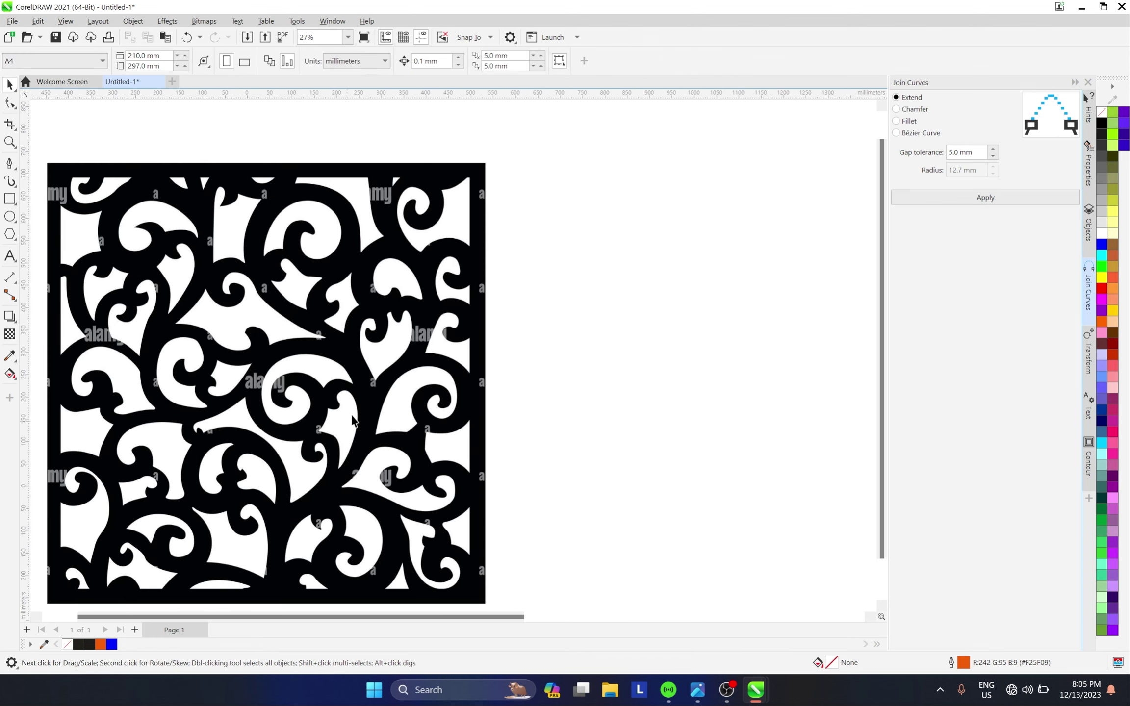
scroll(298, 384, down, 5)
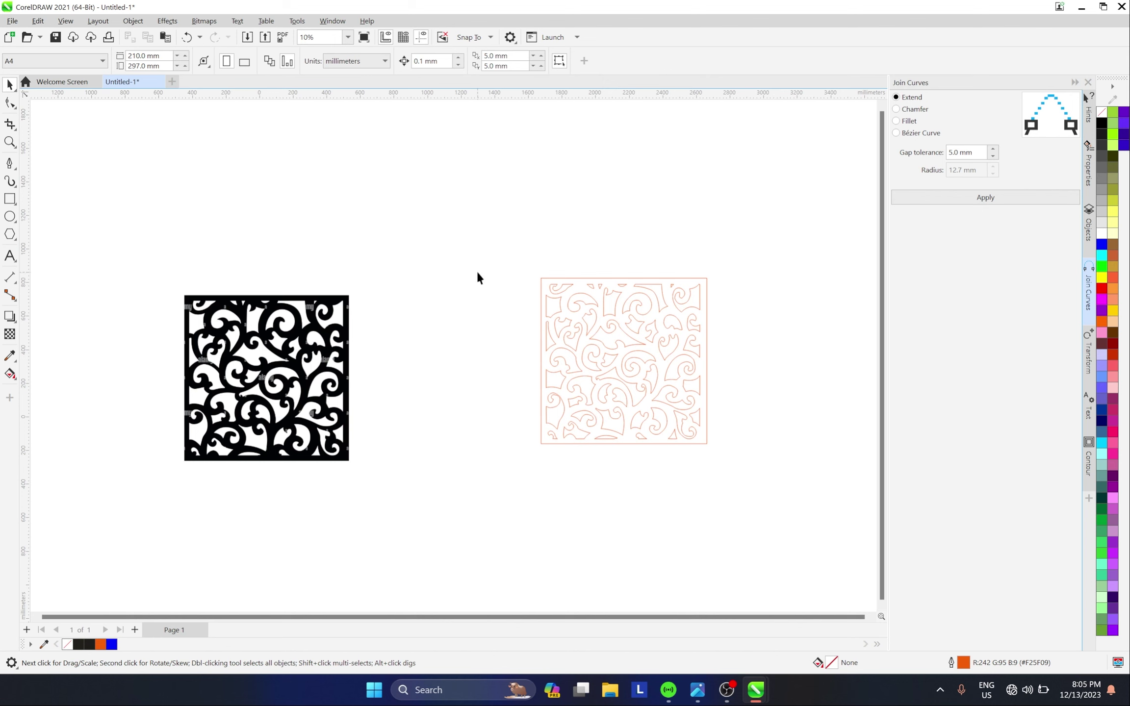
scroll(621, 334, up, 2)
drag(475, 228, 773, 524)
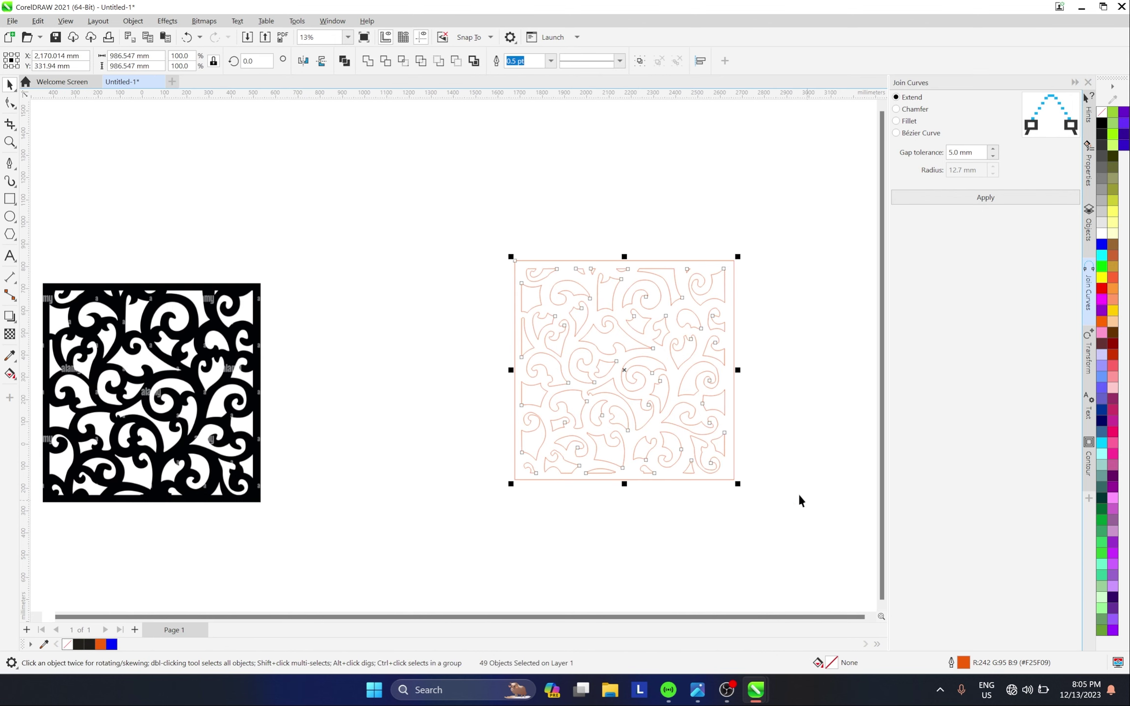
scroll(784, 408, up, 1)
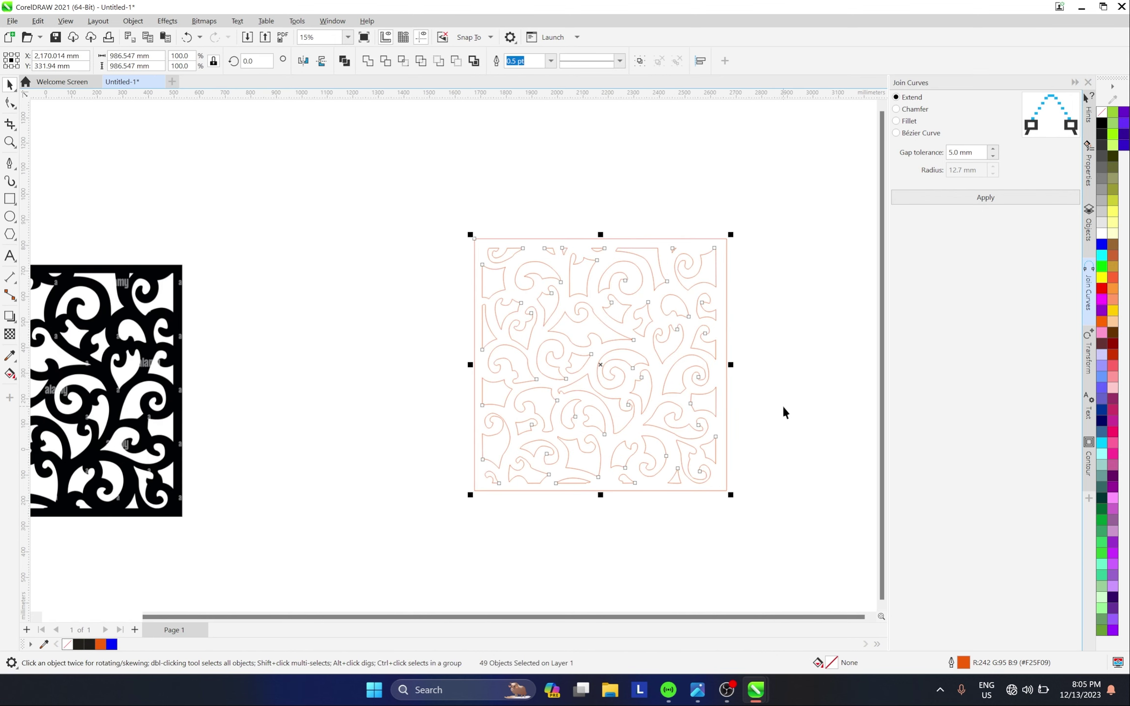
shift+click(727, 389)
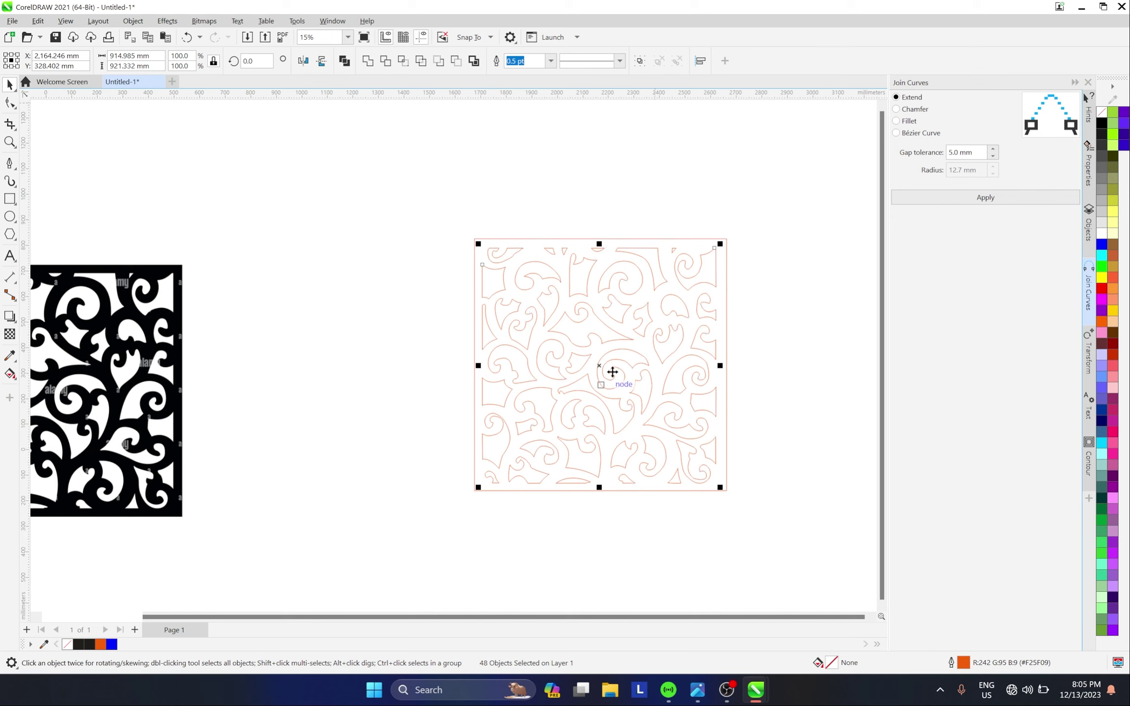
key(ctrl+g)
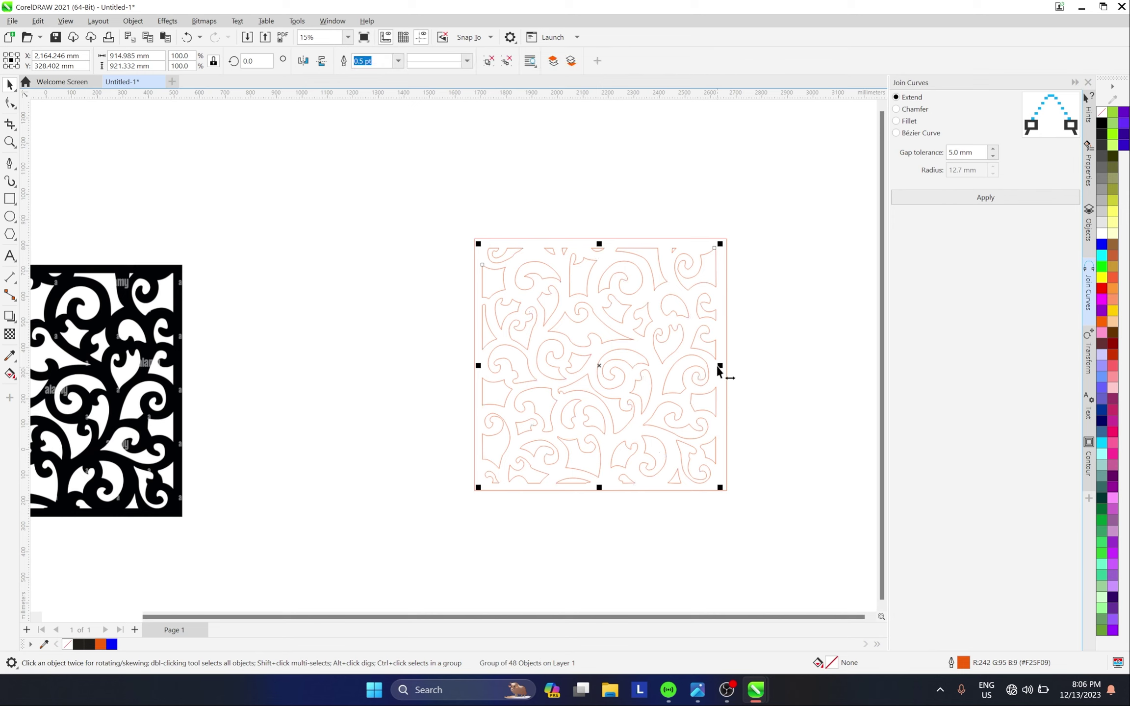
Align the square frame and the curve group by their centres, both horizontally and vertically.
drag(434, 196, 500, 293)
drag(774, 534, 776, 536)
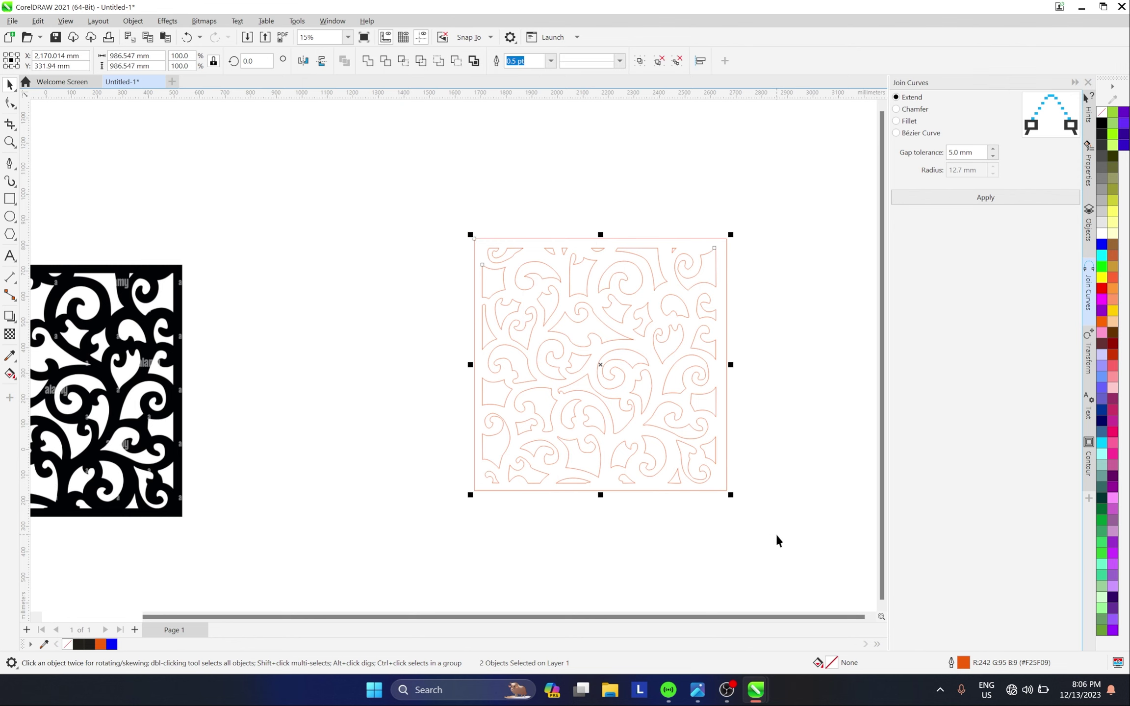
key(Left)
key(Down)
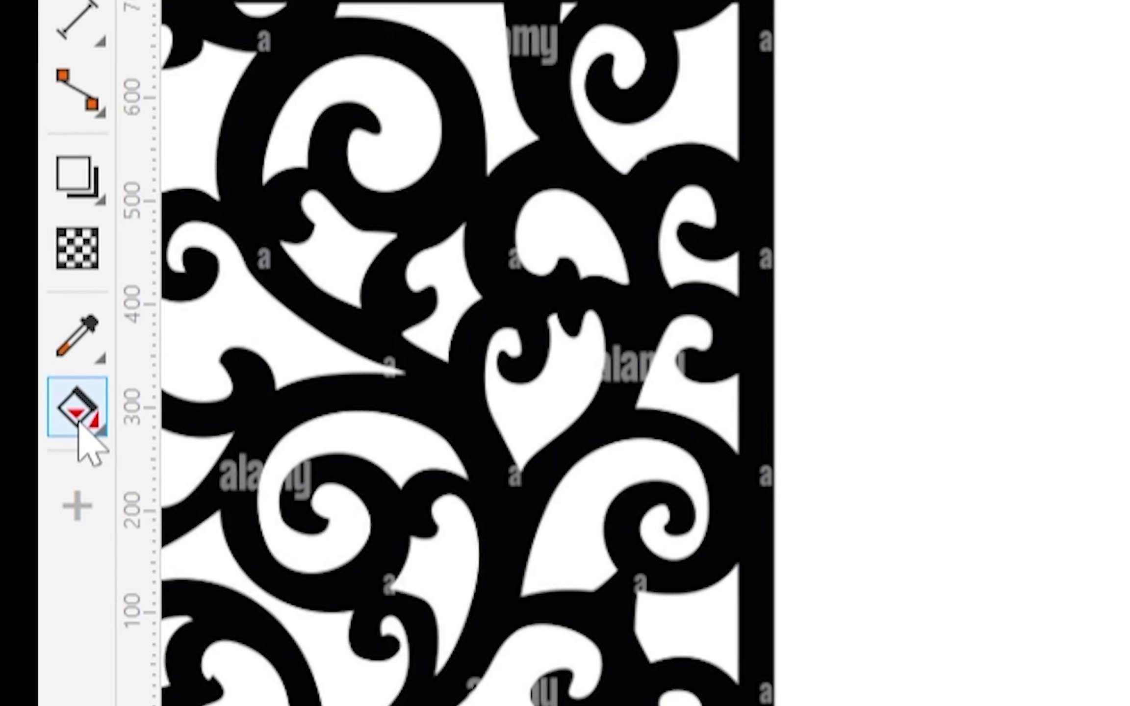
Use Smart Fill to fill the area between the frame and the traced openings in blue with a 0.5 pt black outline.
click(79, 424)
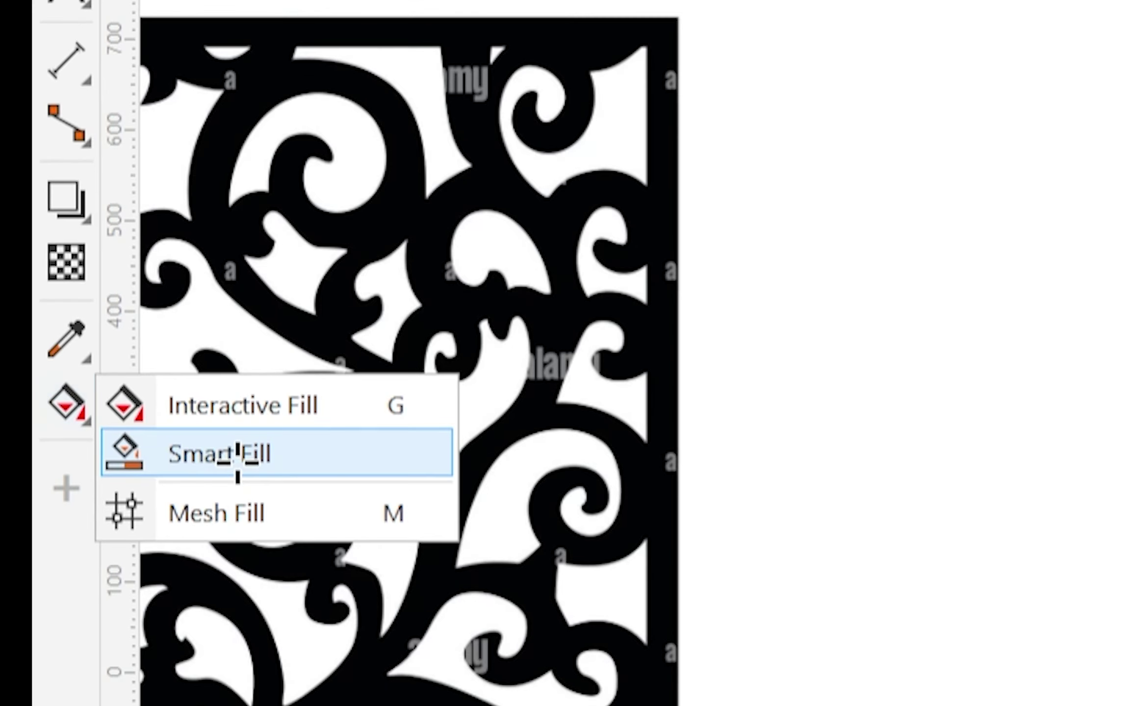
click(272, 478)
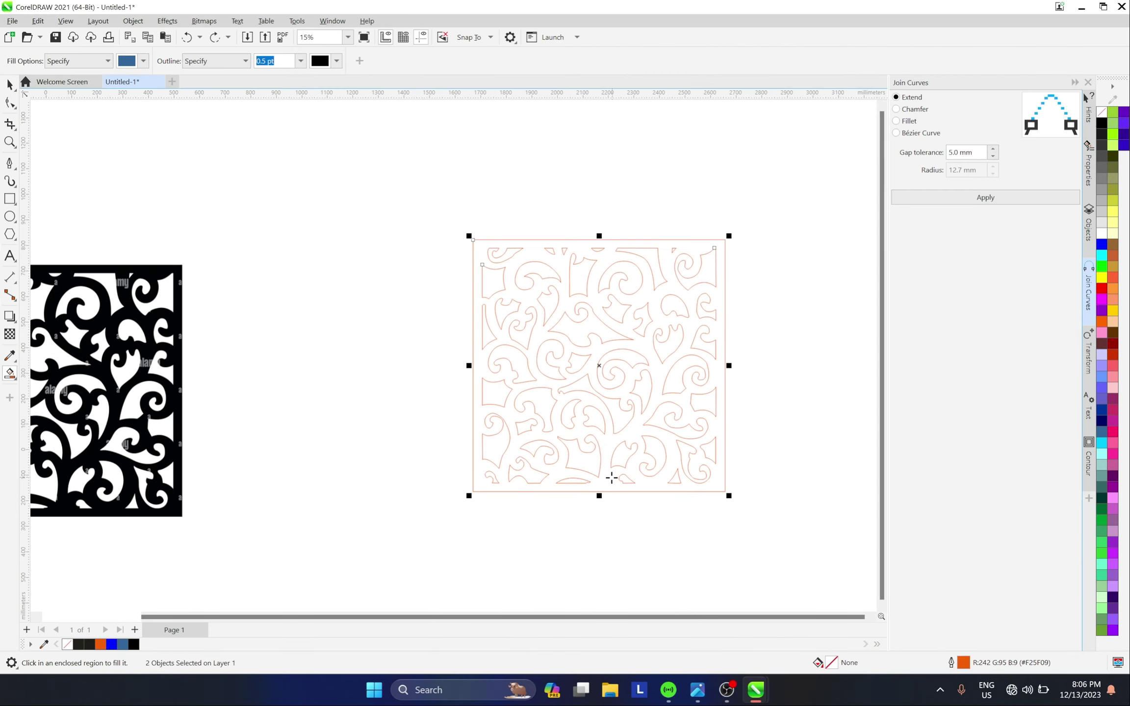
click(610, 479)
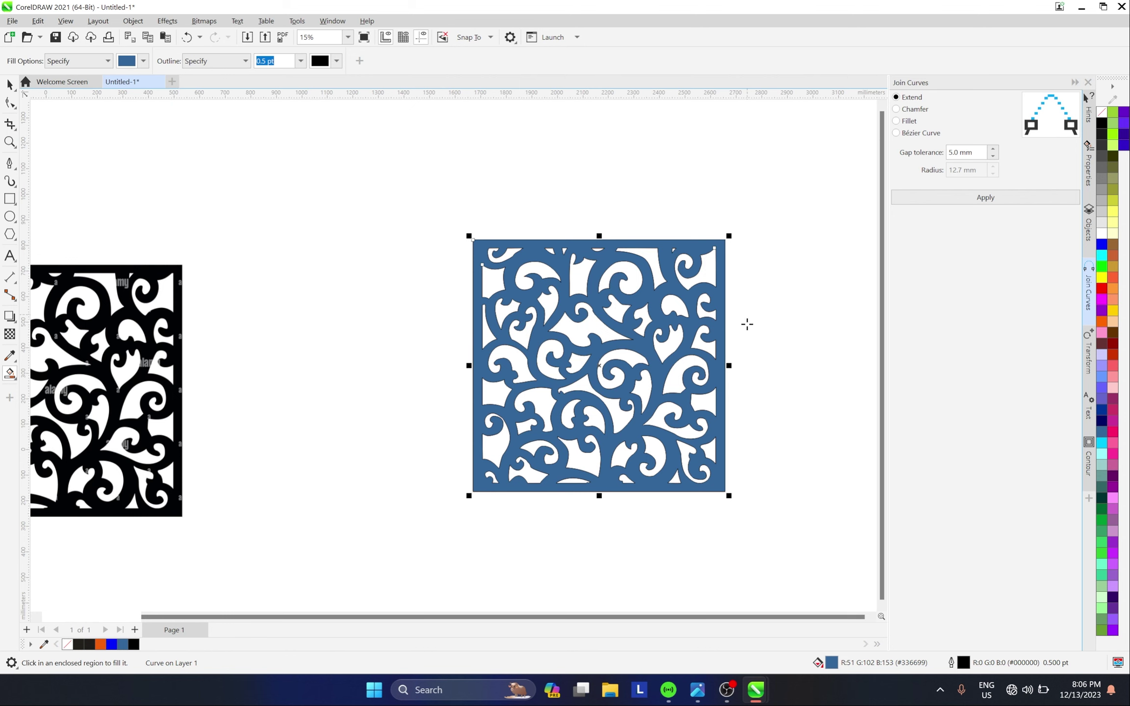
scroll(775, 319, up, 2)
scroll(605, 353, down, 2)
key(space)
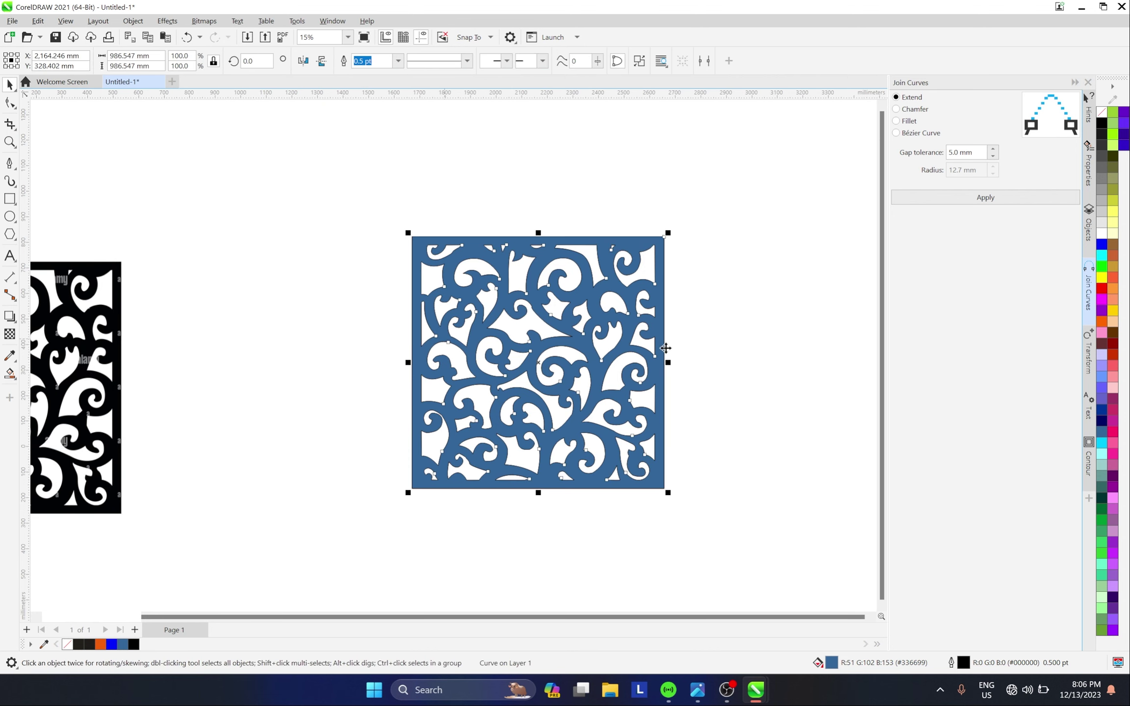
Move the blue-filled ornament off the orange outlines to about X 3644 mm, Y 408 mm, and remove its fill.
scroll(434, 378, down, 2)
scroll(507, 367, down, 1)
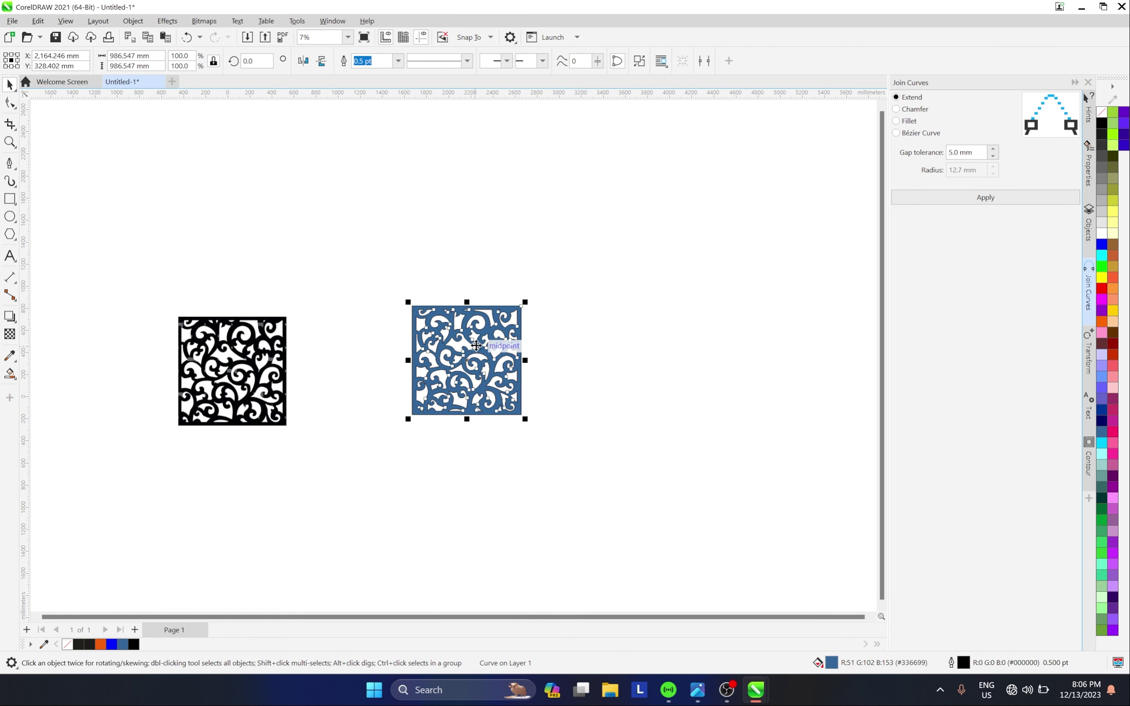
scroll(476, 349, up, 1)
drag(474, 349, 662, 339)
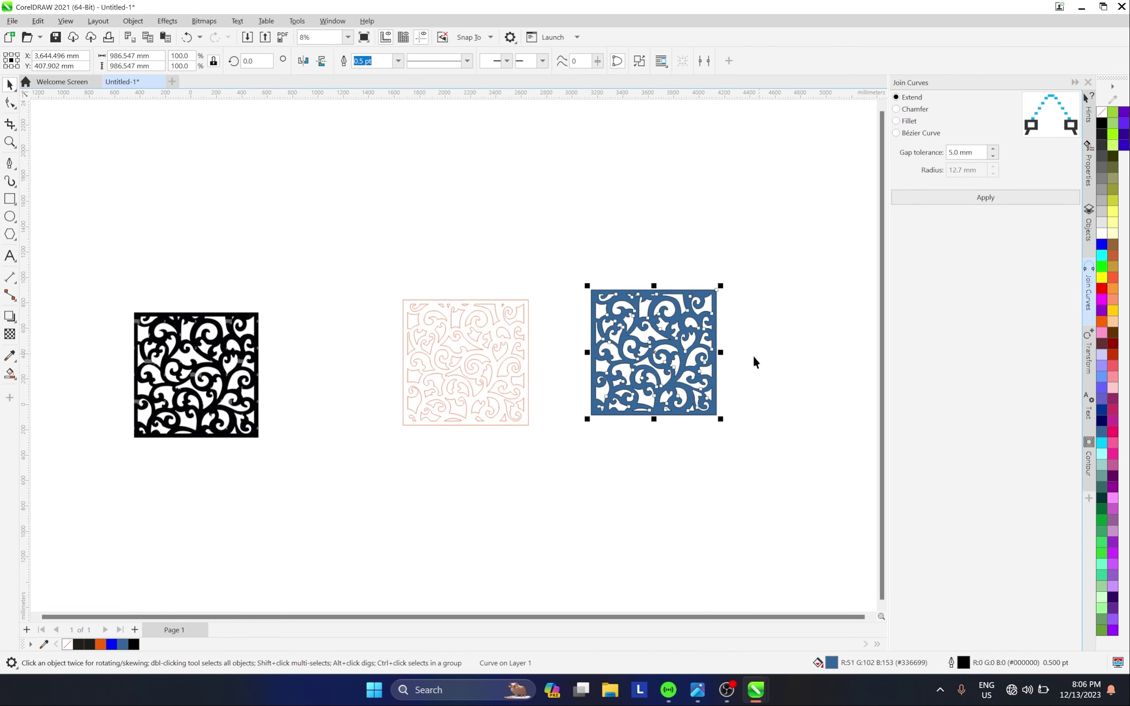
scroll(718, 342, up, 2)
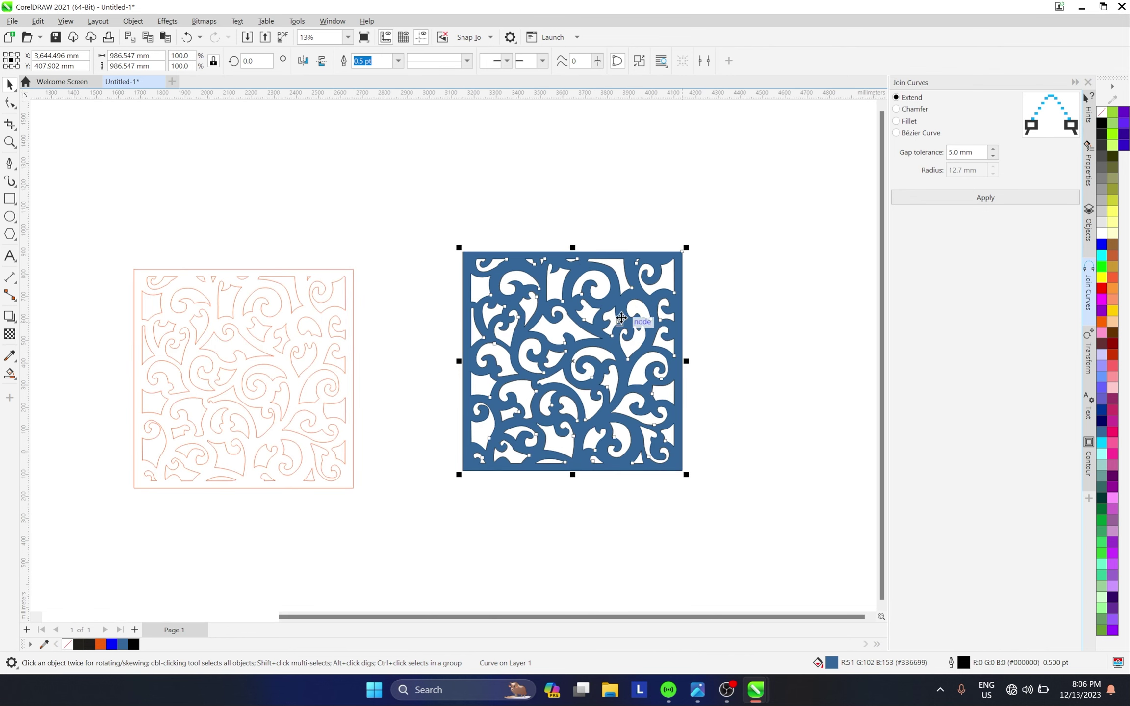
click(1101, 112)
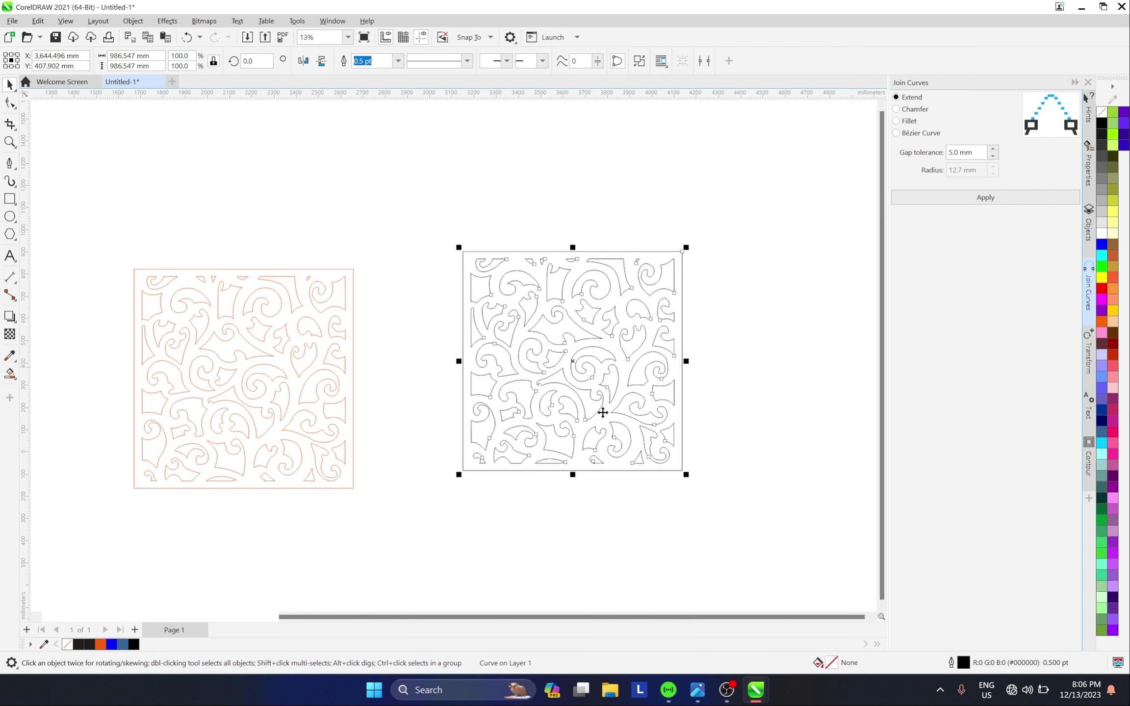
click(600, 409)
Delete the original orange curve group together with its frame.
scroll(518, 309, down, 1)
drag(366, 413, 421, 473)
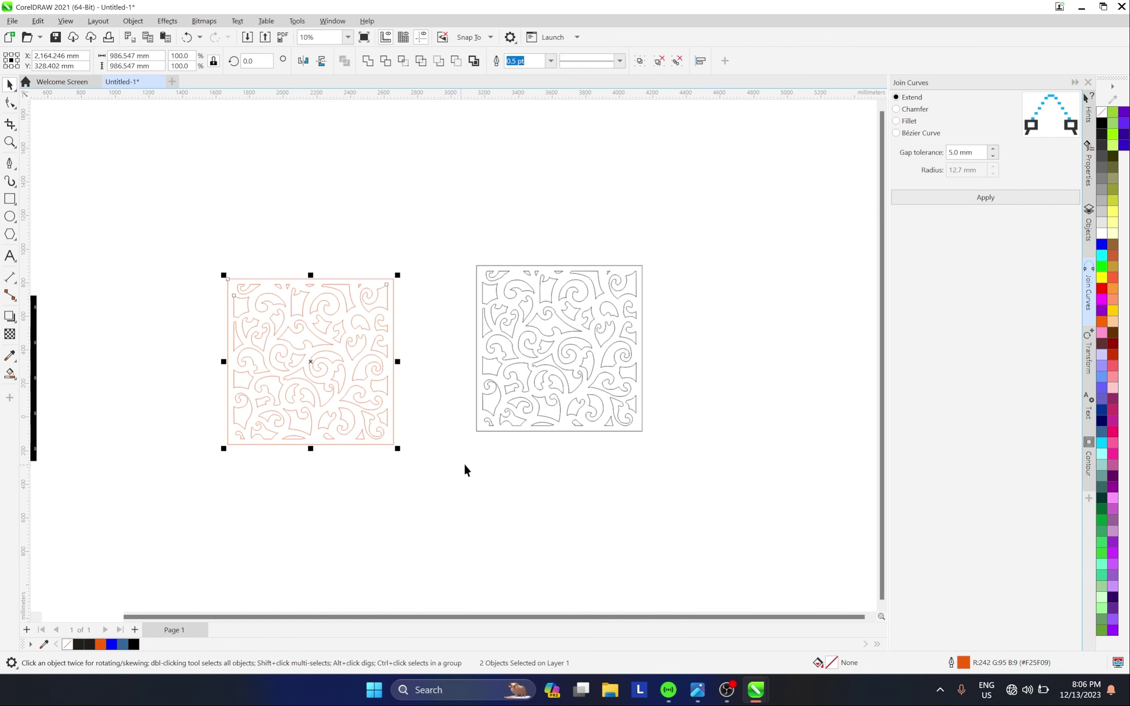
key(Delete)
Move the black outline ornament closer to the image, centred at about X 2160.5 mm, Y 319 mm.
drag(451, 260, 699, 535)
scroll(699, 535, down, 2)
drag(564, 354, 316, 373)
scroll(603, 364, up, 2)
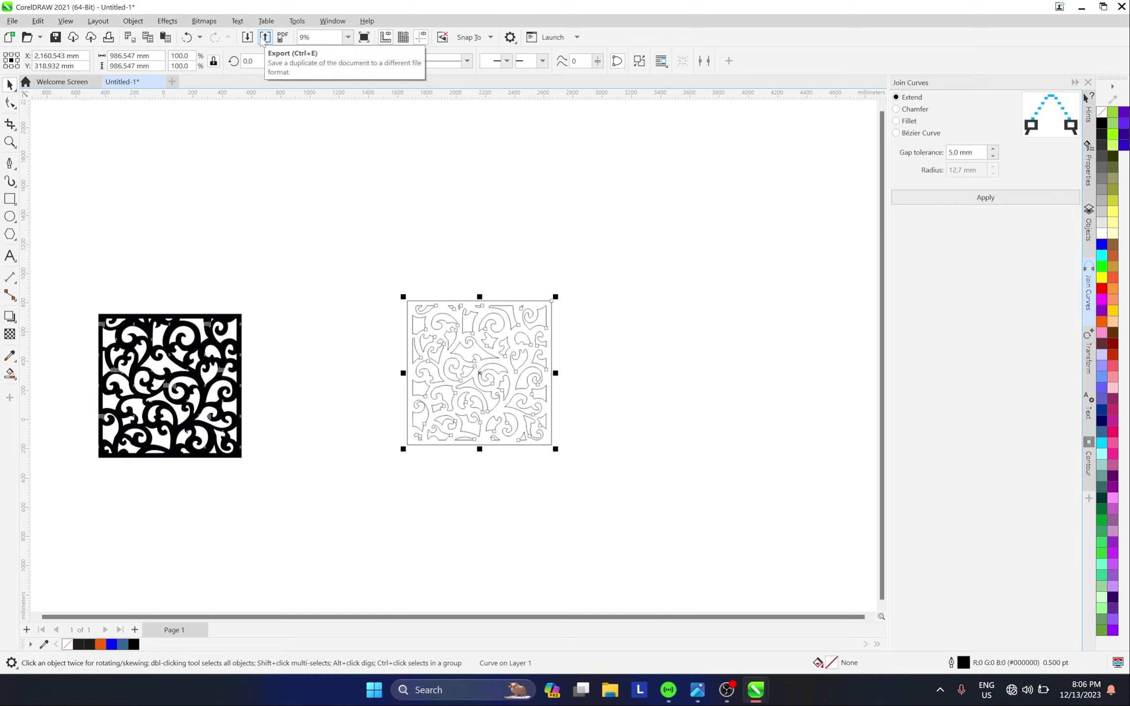
Export only the selected black outline ornament to Downloads in DXF - AutoCAD format with the file name "de".
click(11, 22)
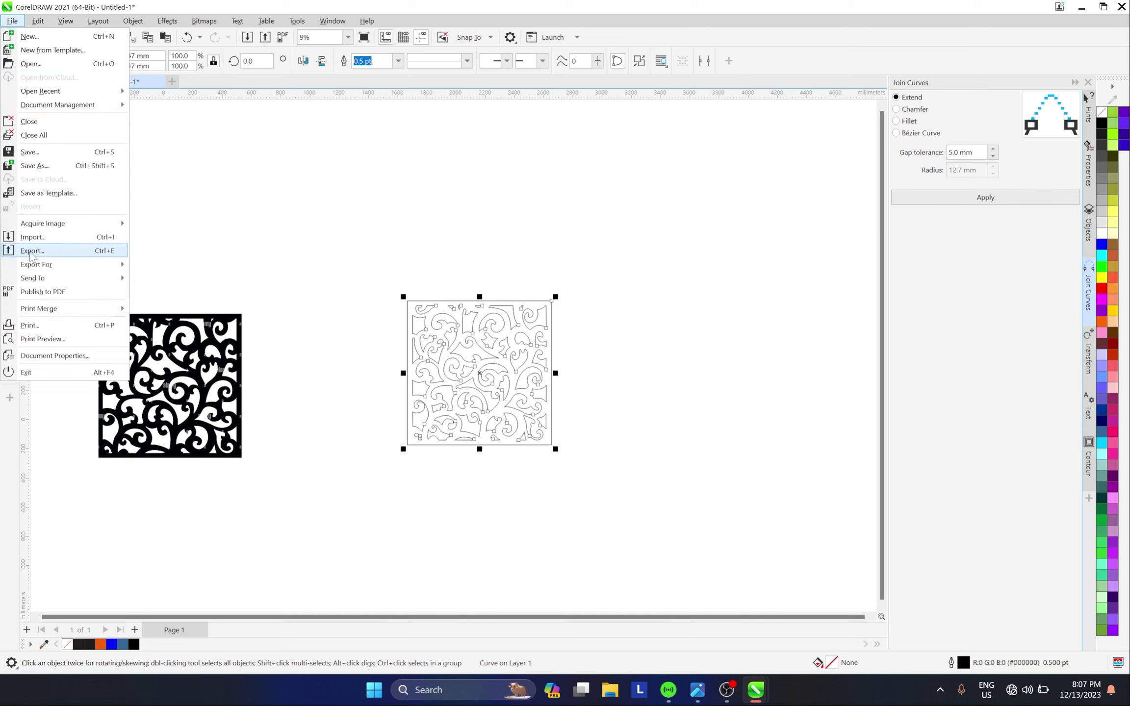
click(392, 164)
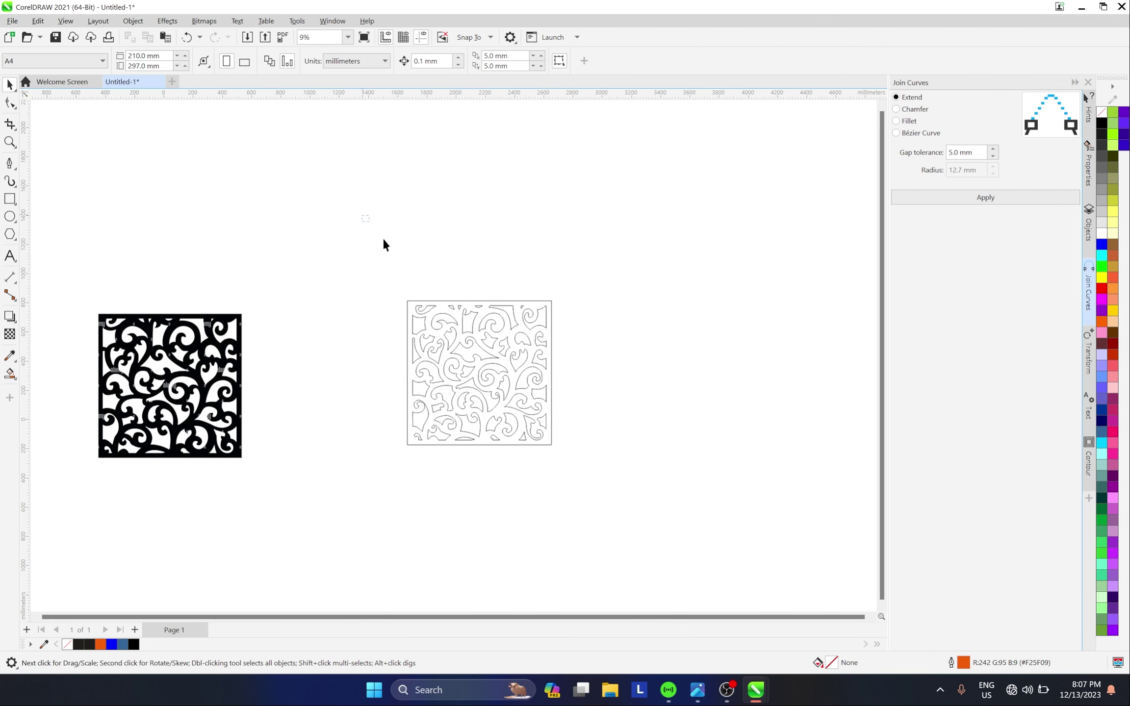
click(265, 37)
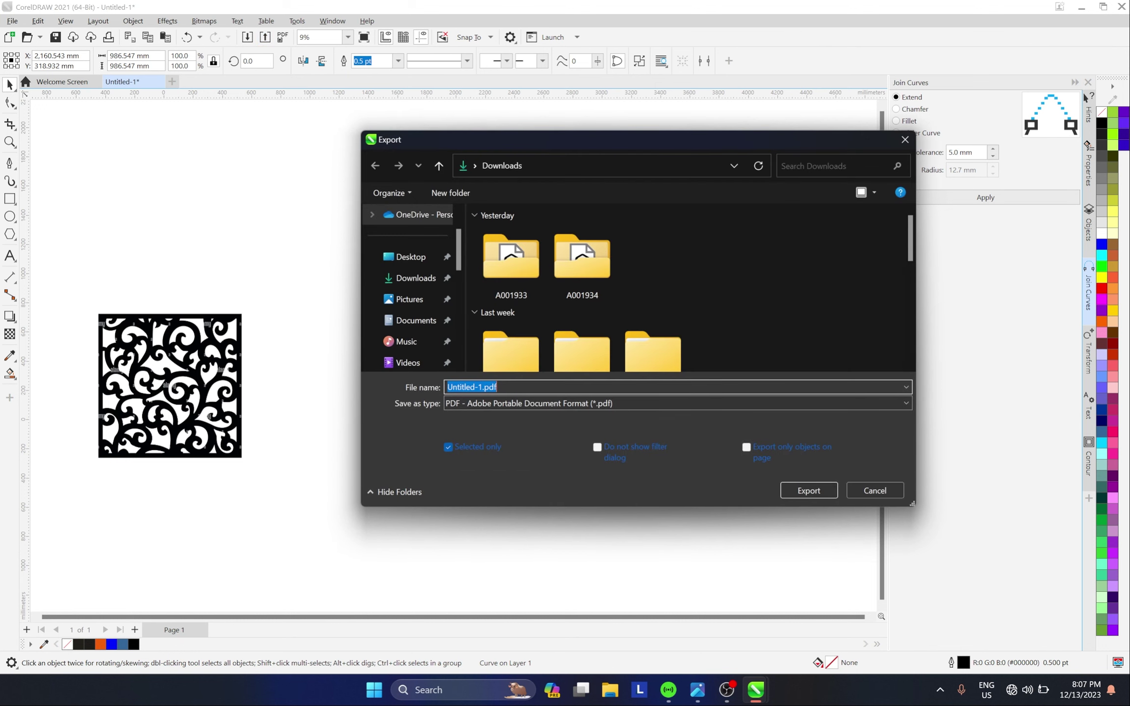
click(515, 403)
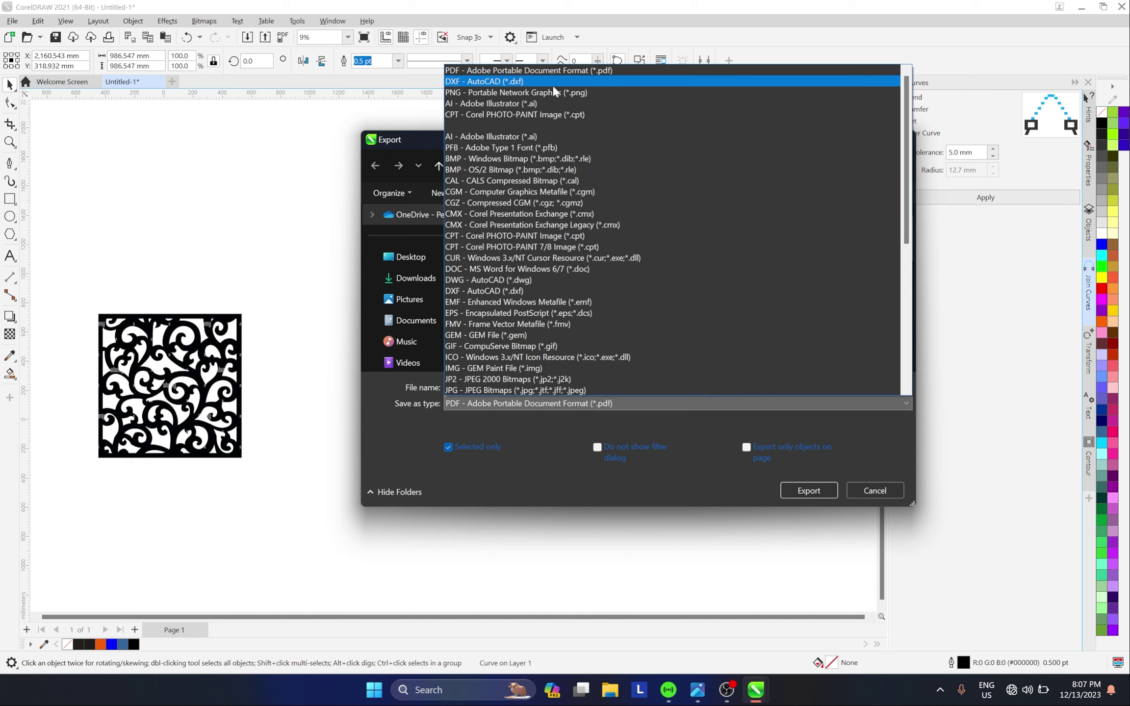
click(538, 82)
click(470, 387)
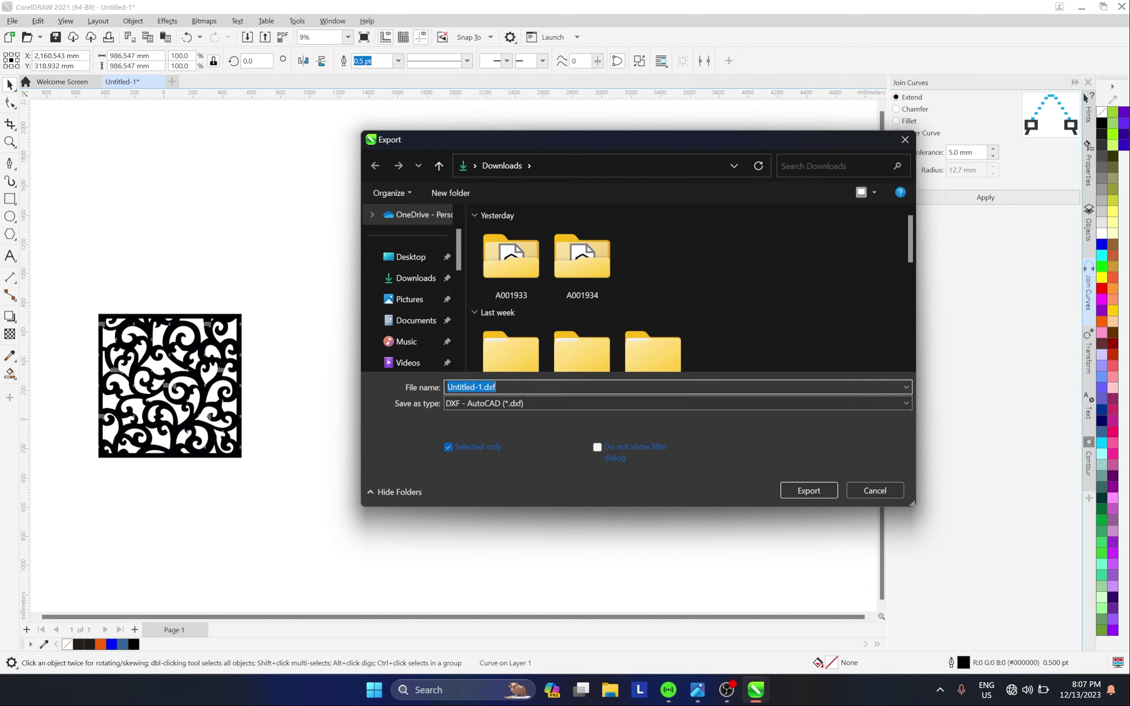
text(de)
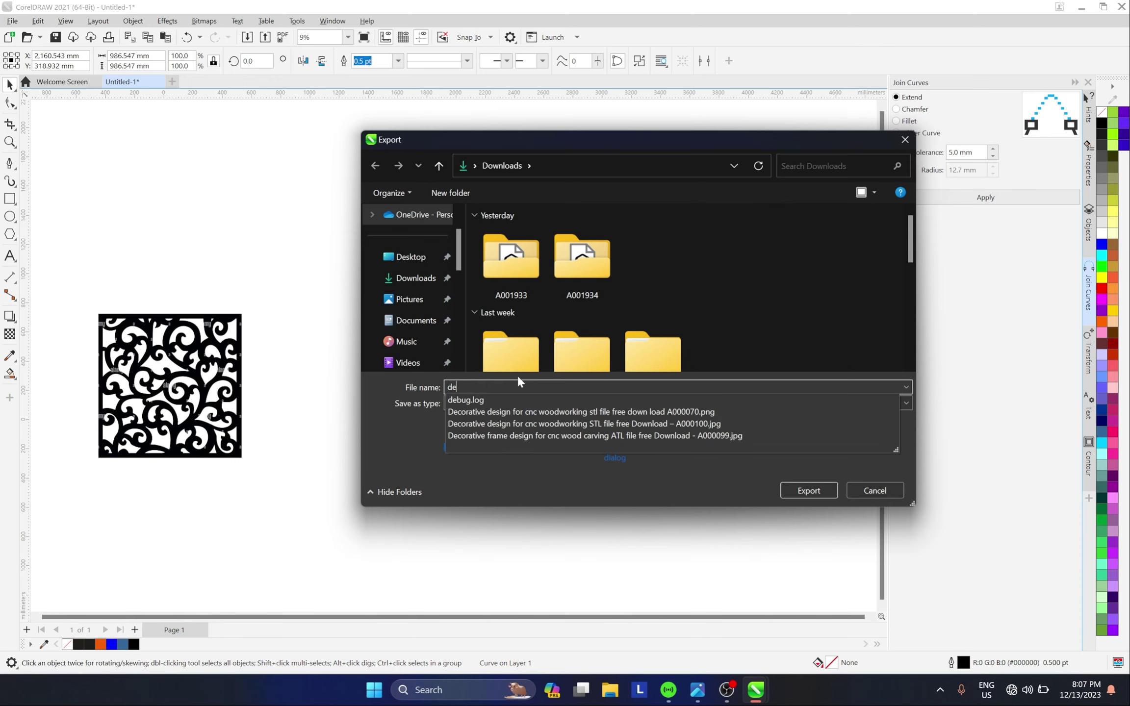
click(807, 491)
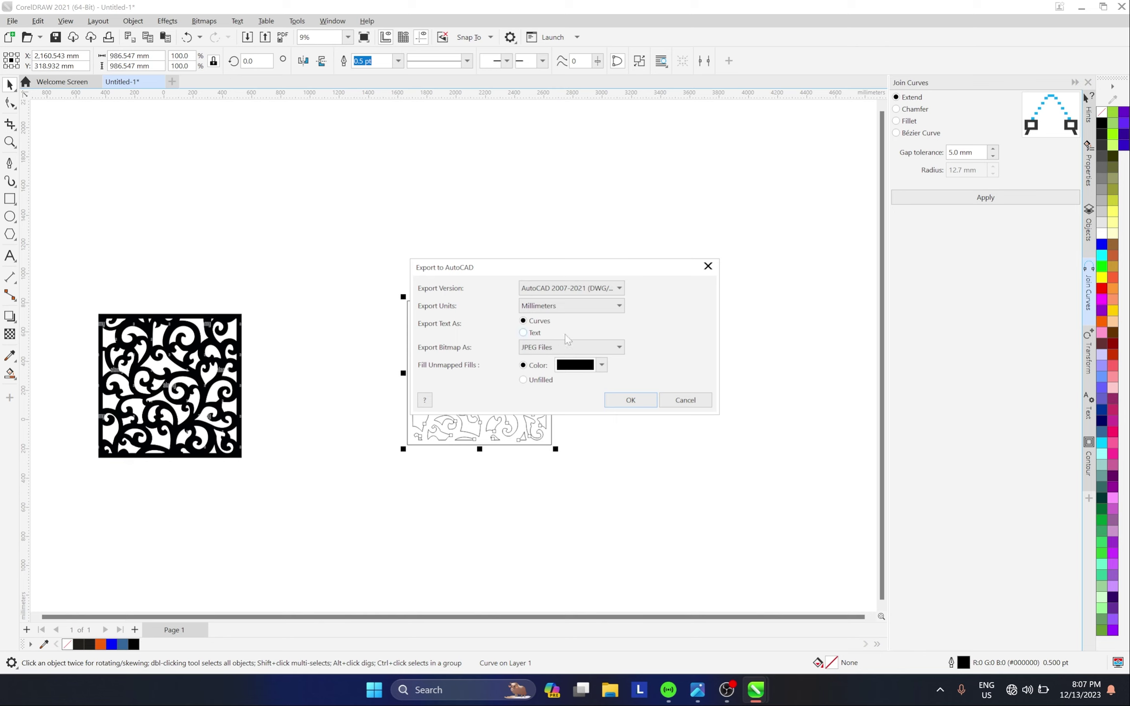
Check the available export units, keep Millimeters, and complete the AutoCAD export.
drag(502, 264, 565, 267)
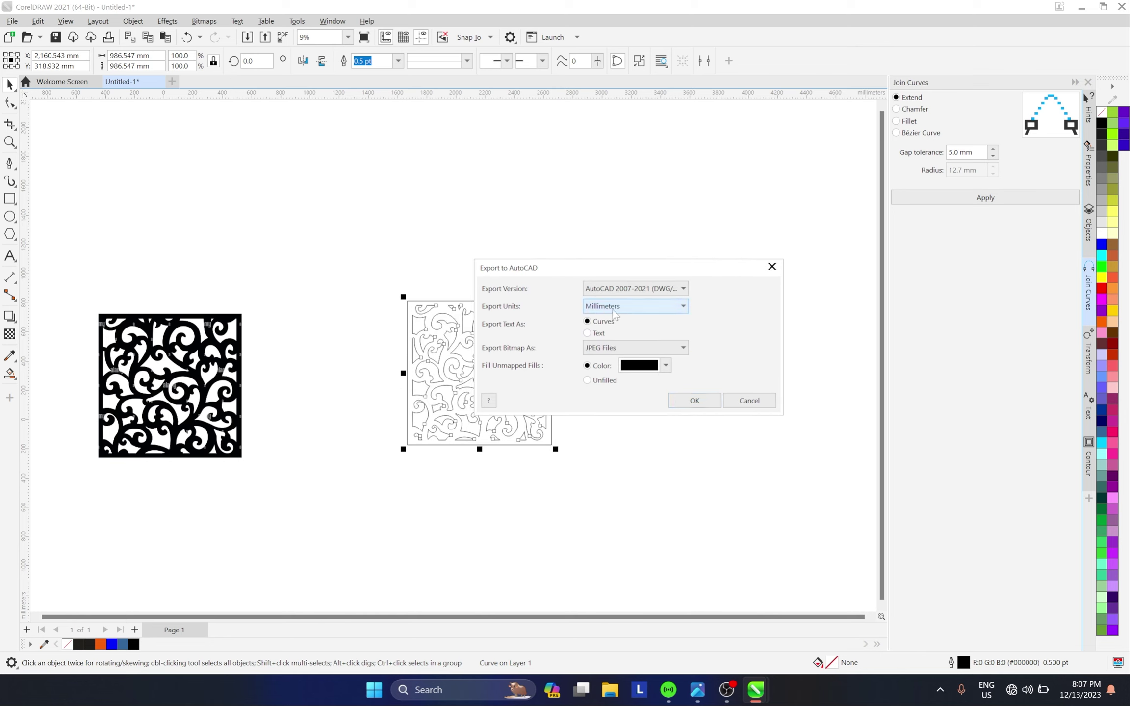
click(639, 308)
click(639, 308)
click(638, 308)
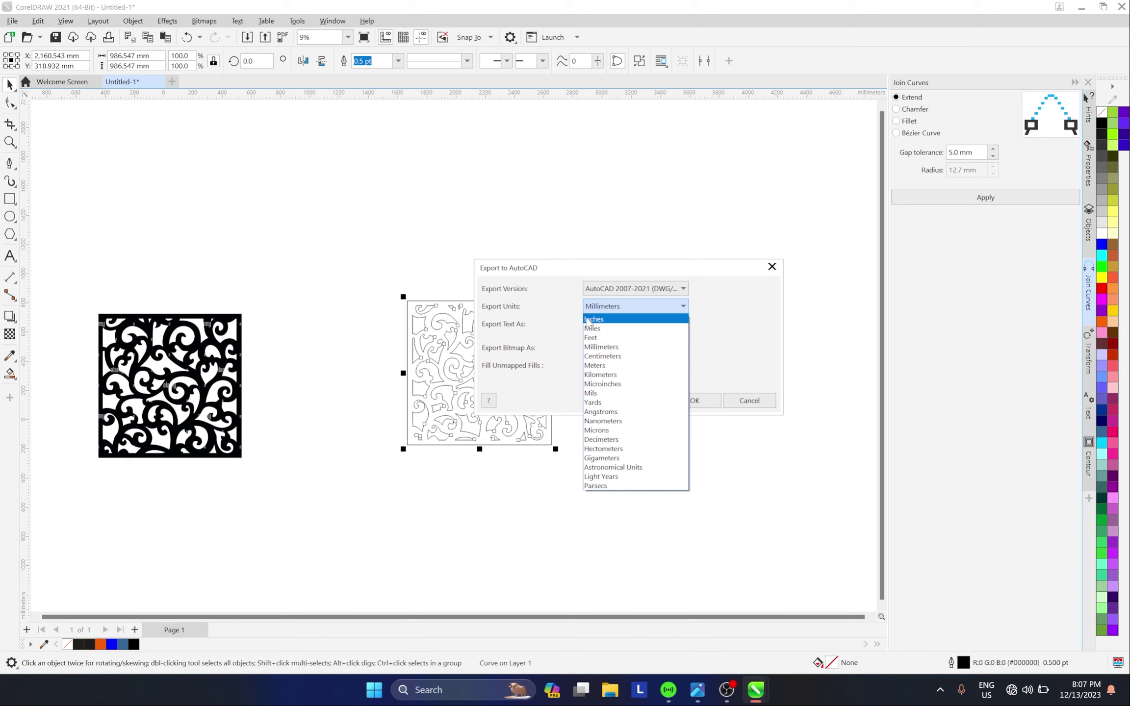
click(611, 306)
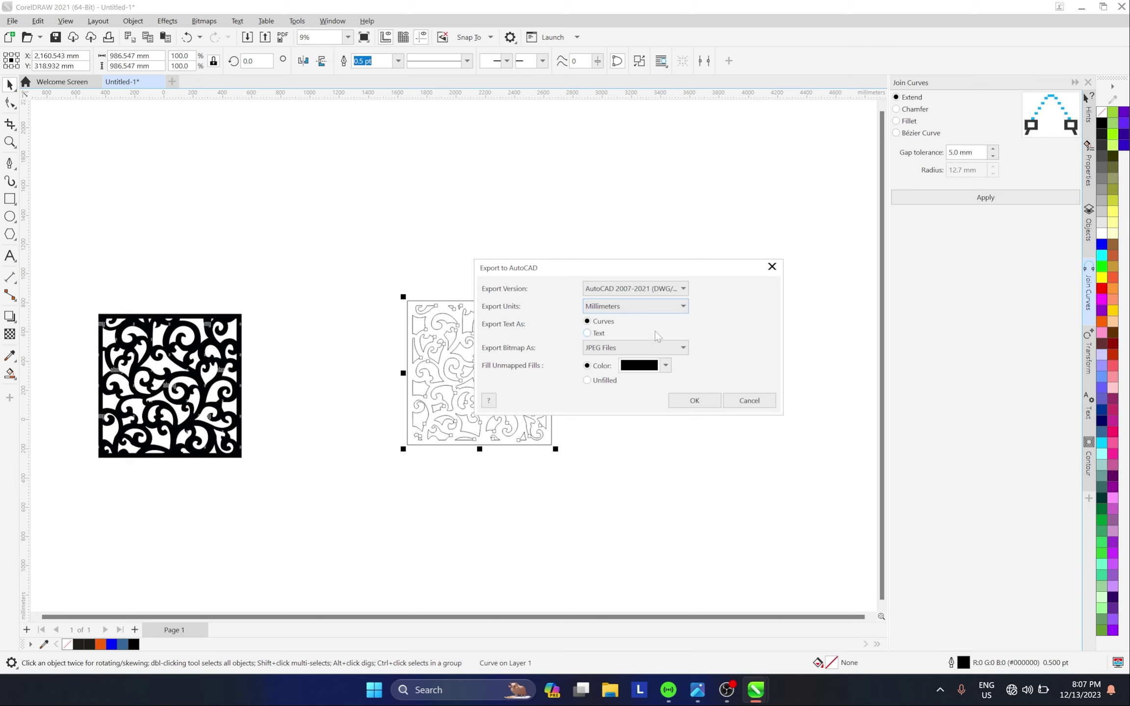
click(695, 401)
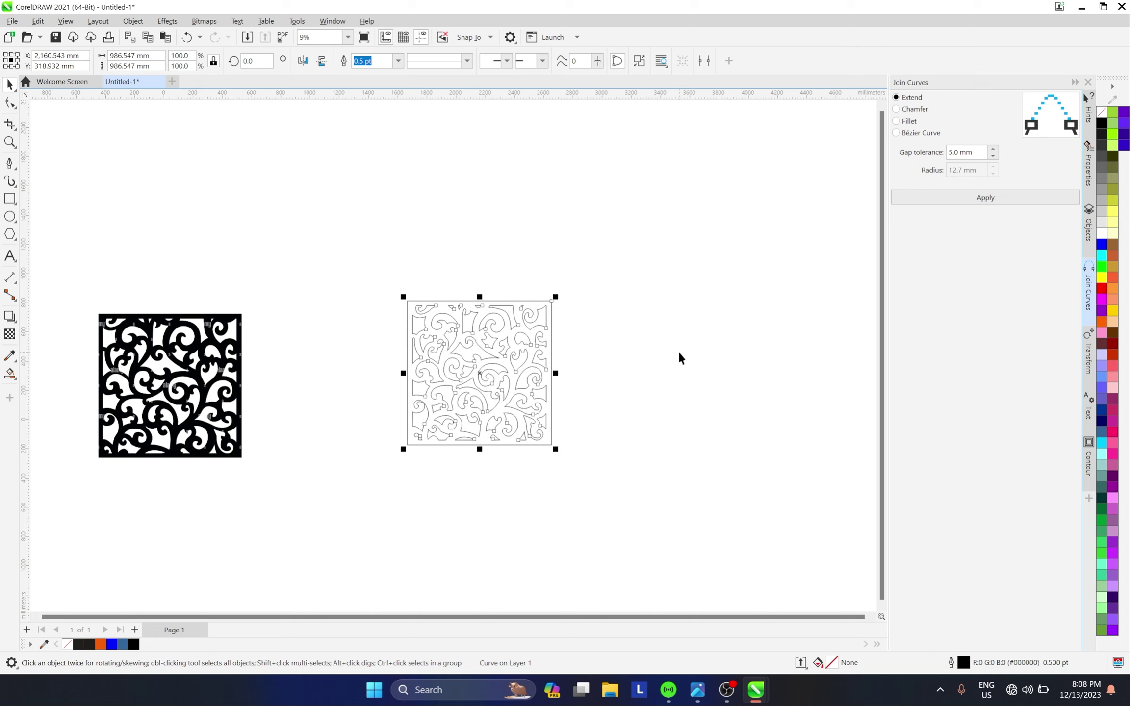
Clear the selection and reselect the entire black outline ornament.
click(611, 327)
drag(375, 240, 691, 479)
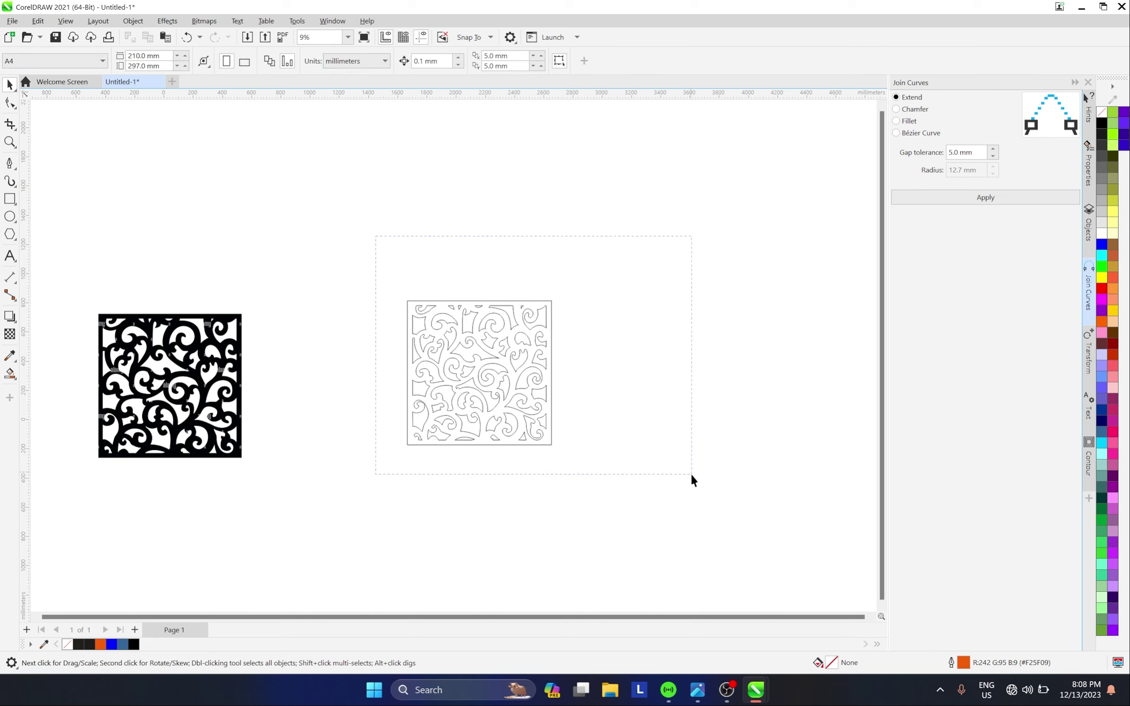